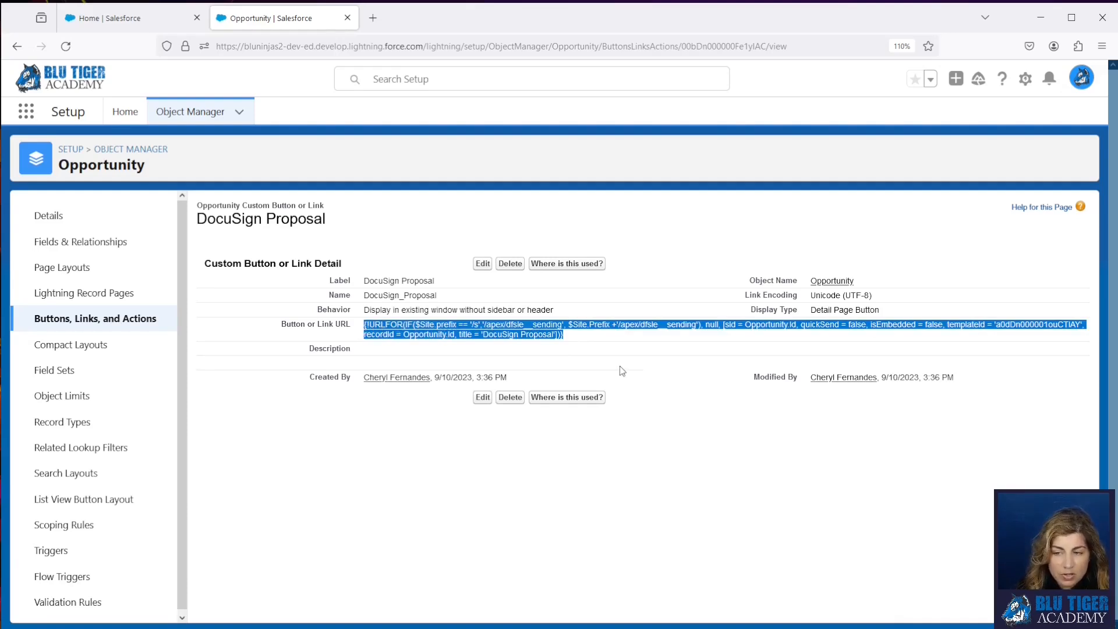
# - Open the Apex Classes page in Setup by searching for "apex"
pyautogui.click(581, 337)
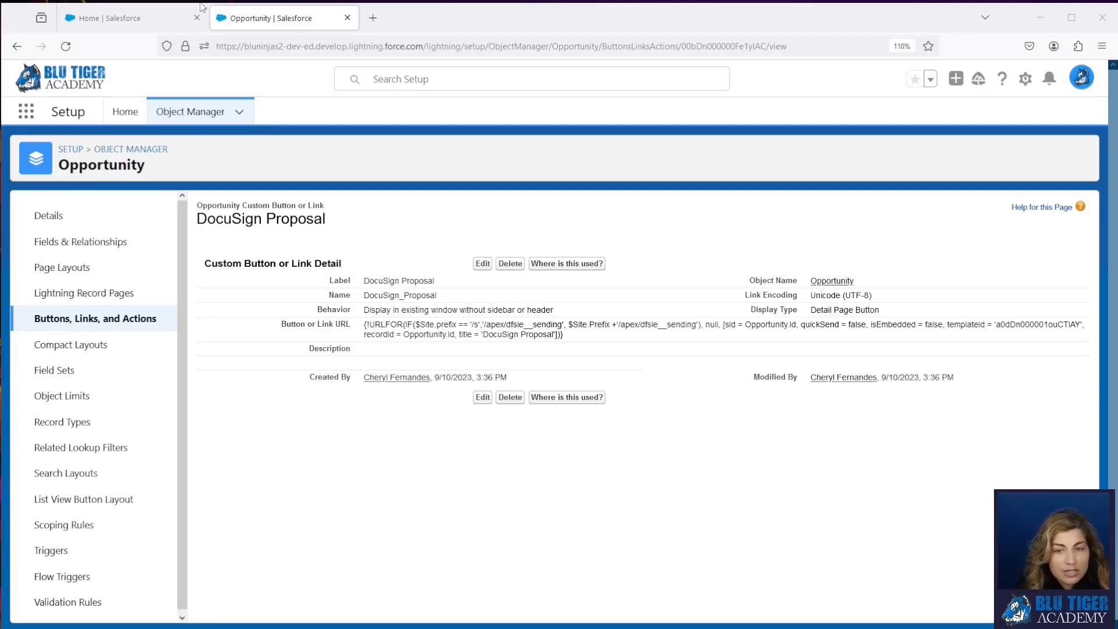
pyautogui.click(125, 111)
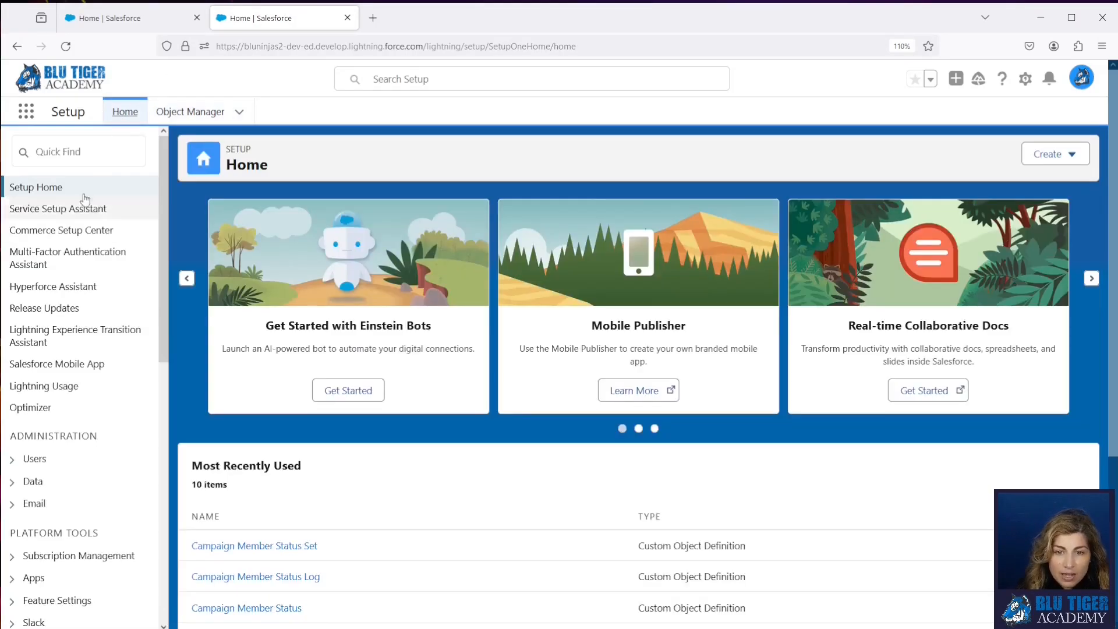
pyautogui.click(77, 158)
pyautogui.write('apex')
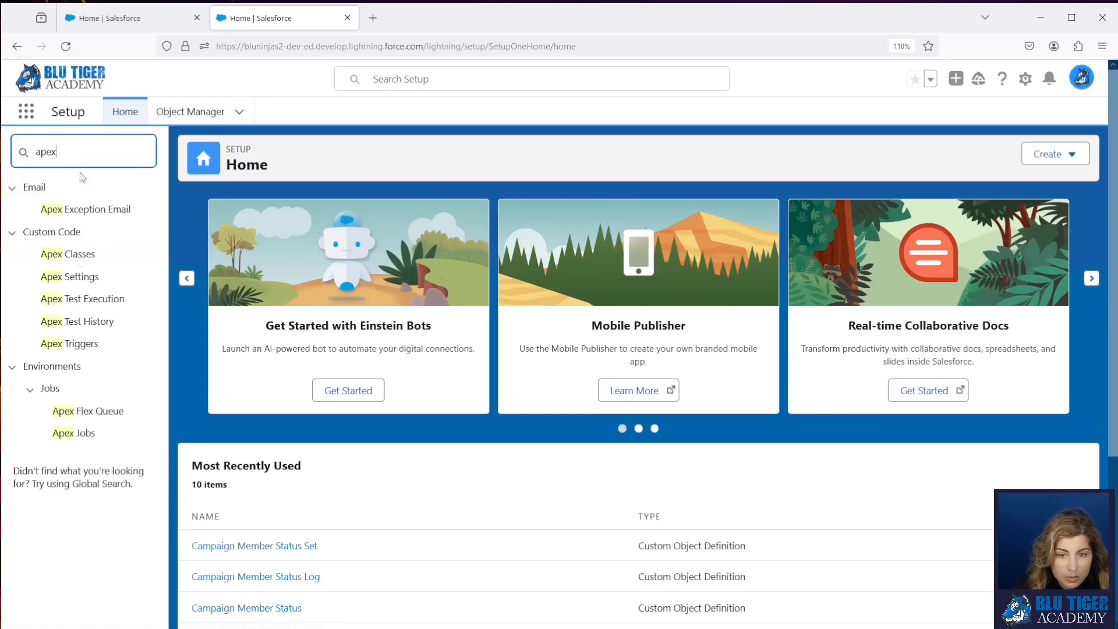
pyautogui.click(80, 256)
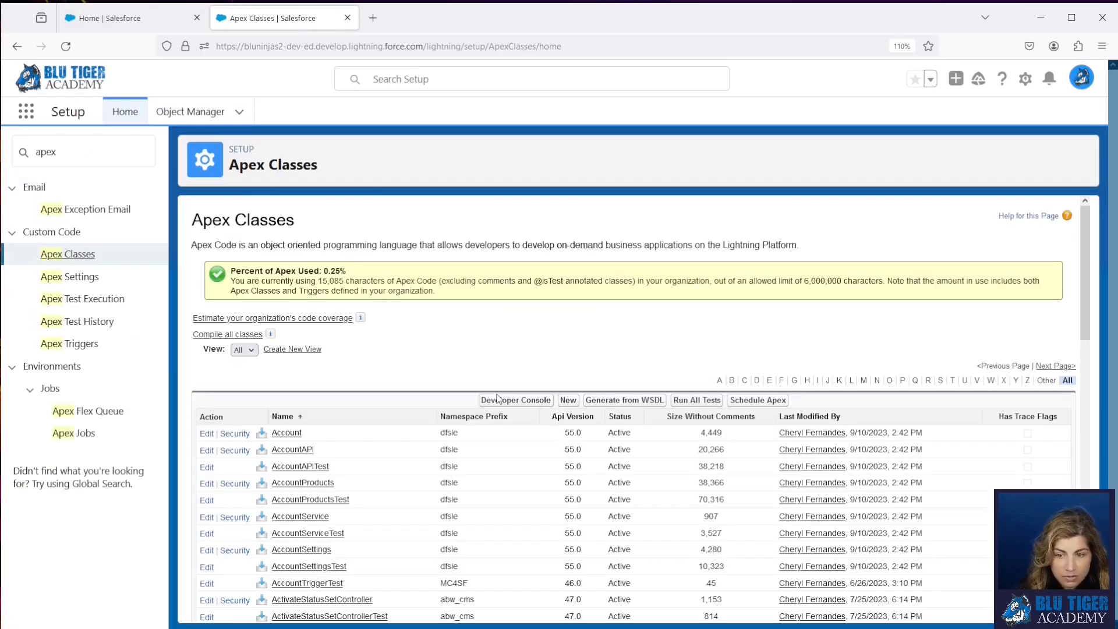
# - Create and save a new Apex class from the copied DocuSignSendingURLforFlow code
pyautogui.click(574, 400)
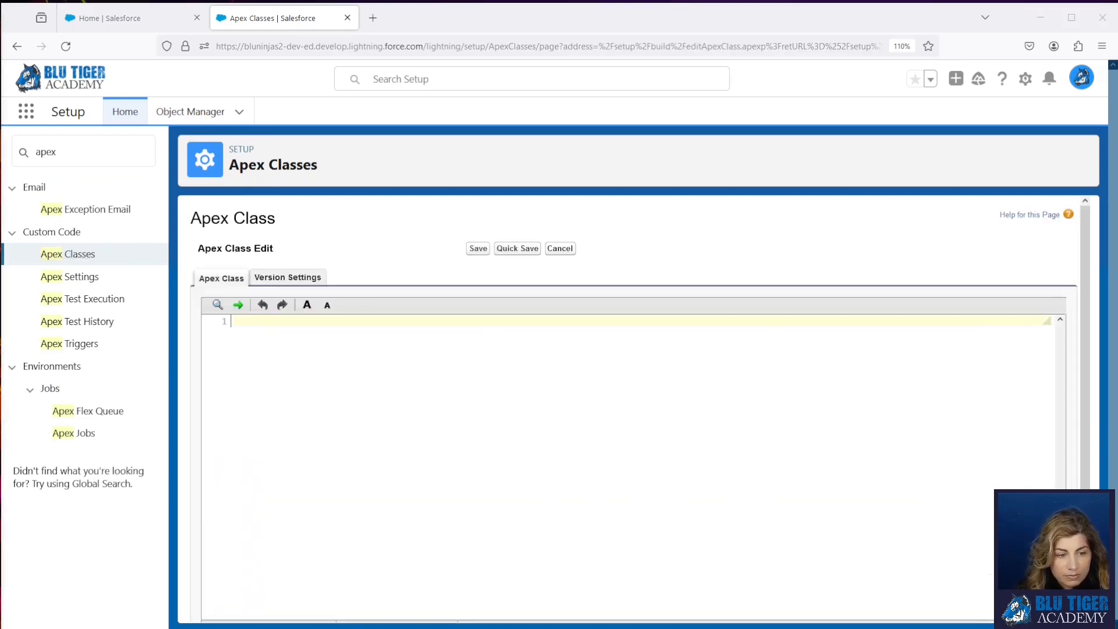
pyautogui.hotkey('ctrl', 'v')
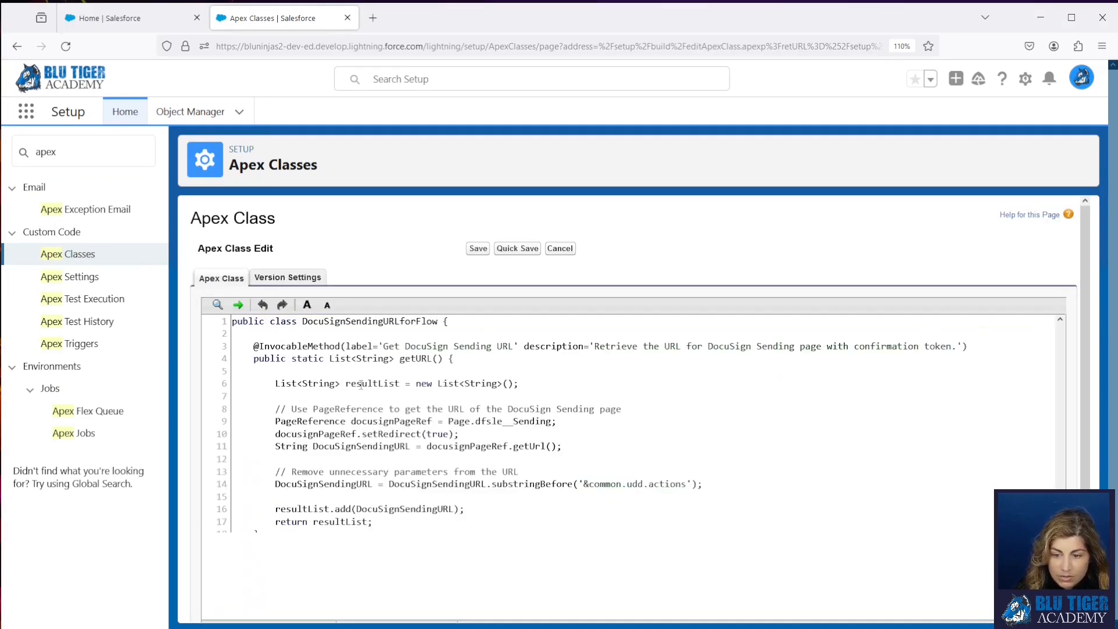
pyautogui.scroll(-1, 369, 488)
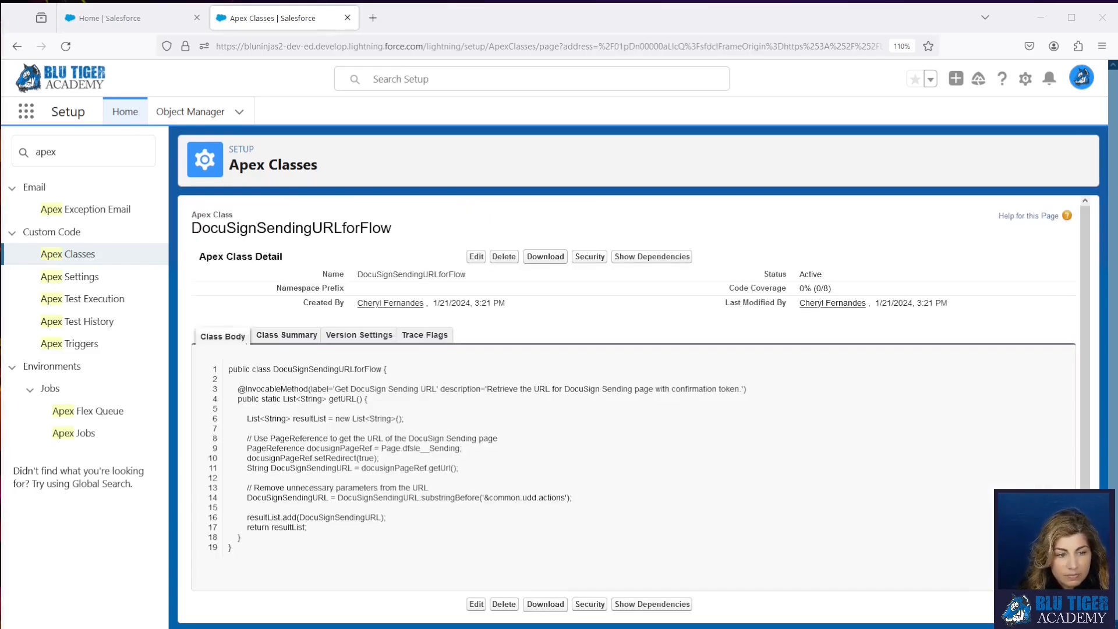
# - Create and save a second Apex class from the copied DocuSignSendingURLforFlowTest code
pyautogui.click(89, 258)
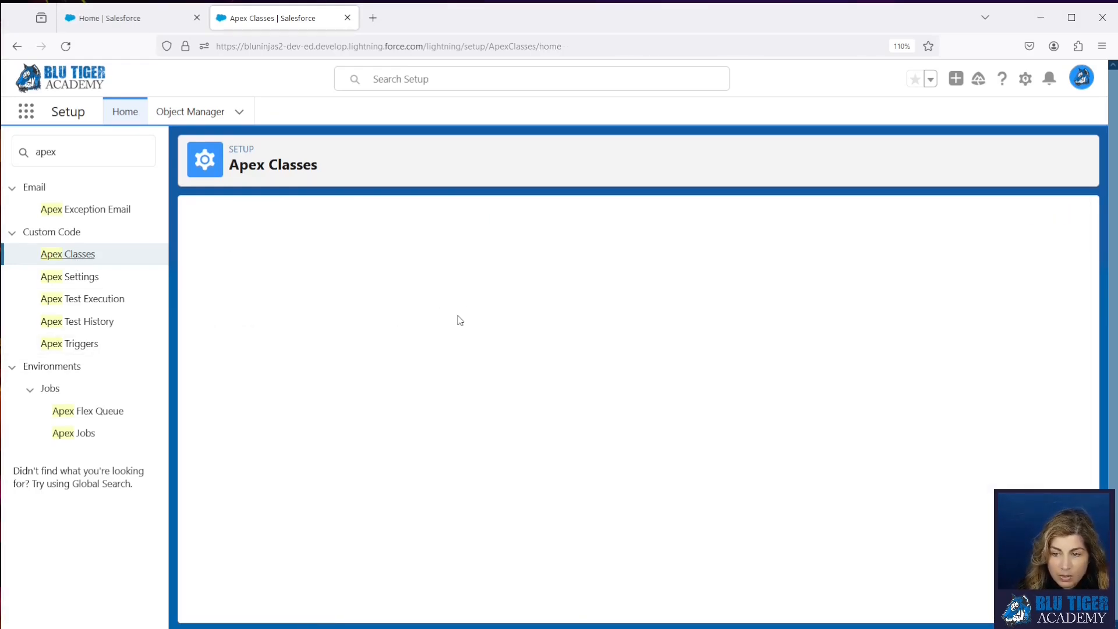
pyautogui.click(568, 400)
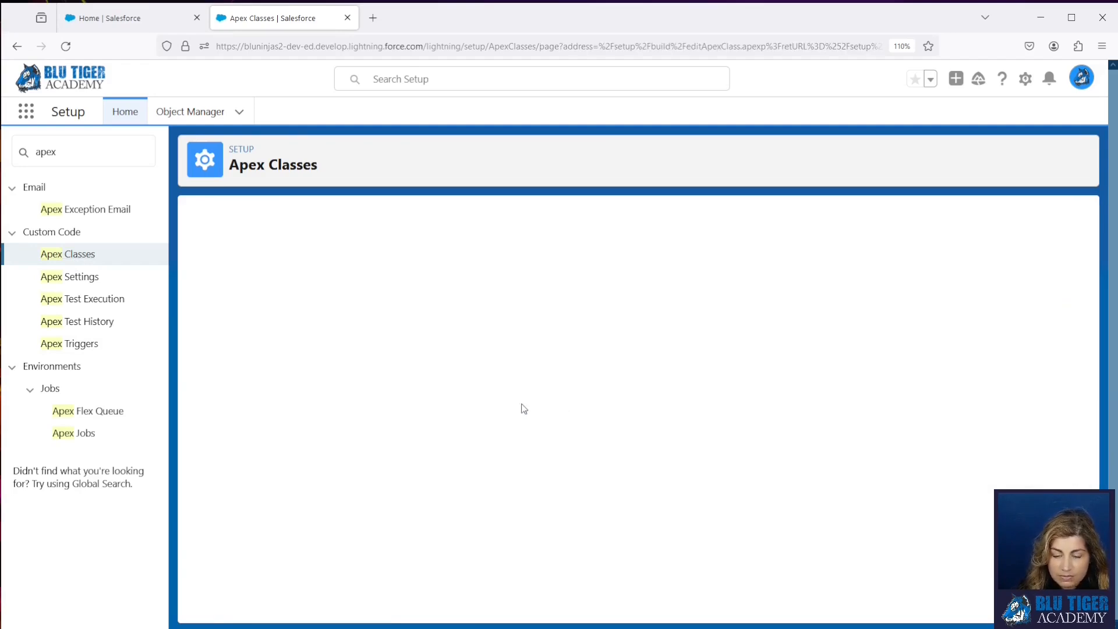
pyautogui.hotkey('ctrl', 'v')
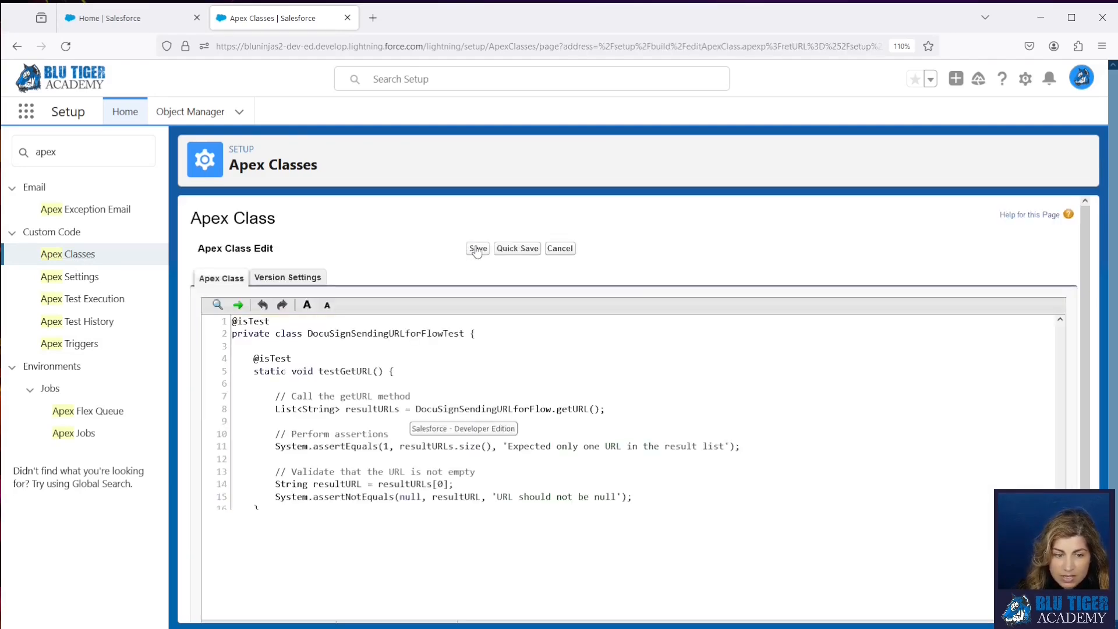
pyautogui.click(478, 249)
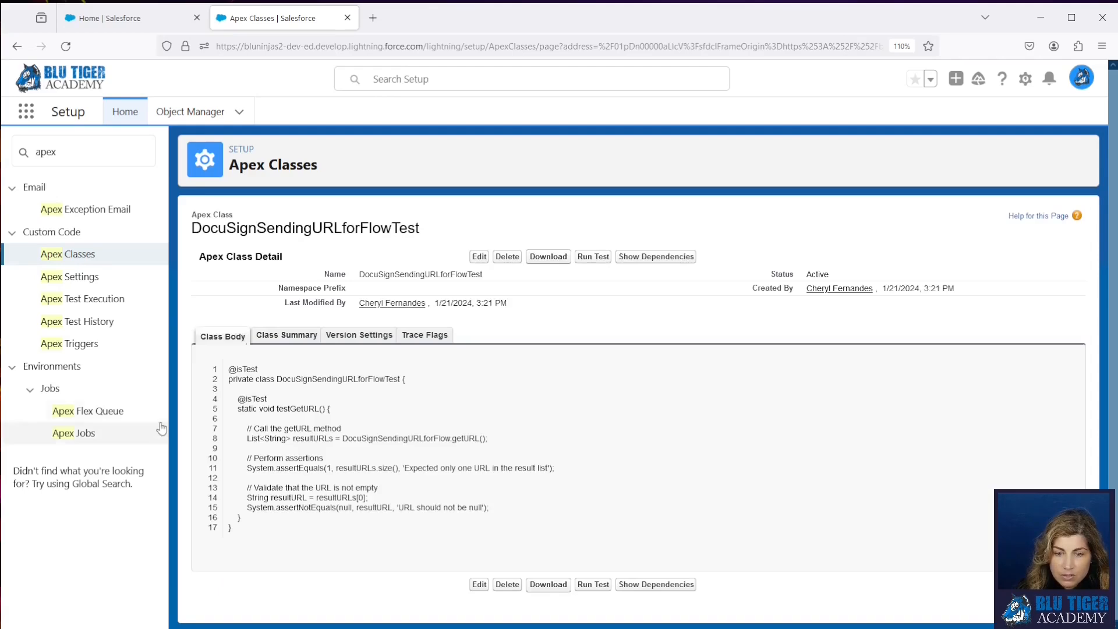
# - Check the Apex class list under the letter D for the two new DocuSign classes
pyautogui.click(81, 255)
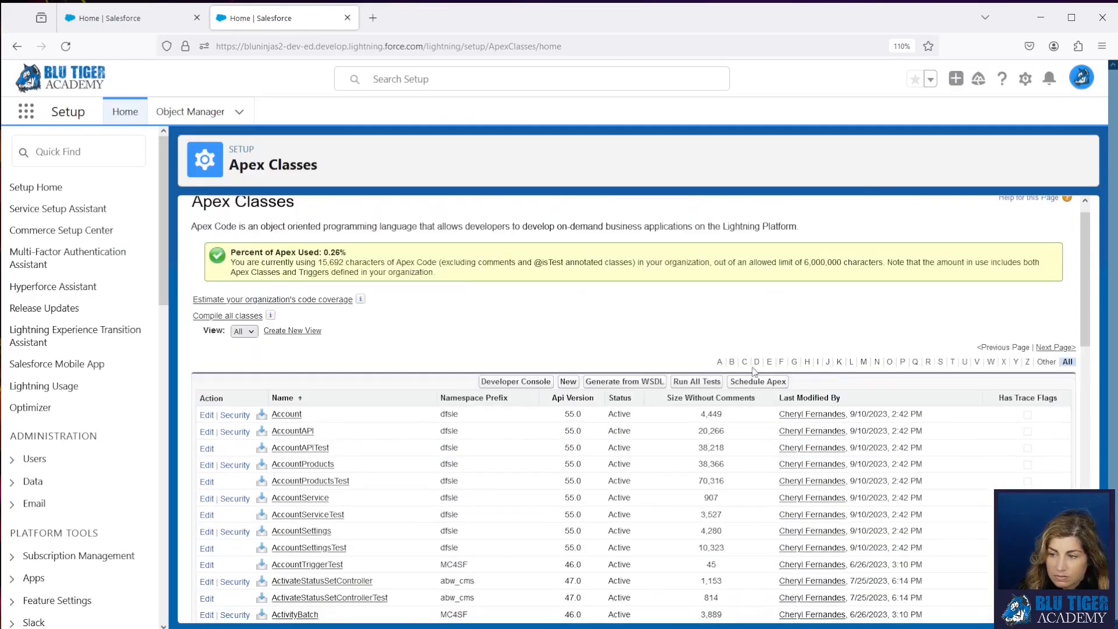
pyautogui.click(756, 364)
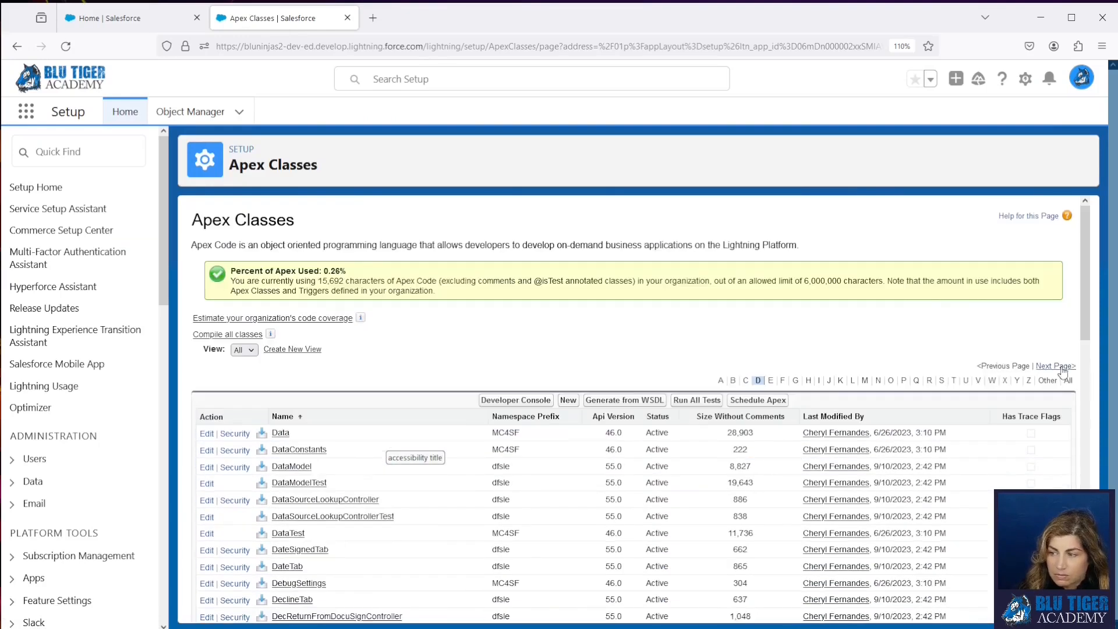
pyautogui.click(1061, 367)
pyautogui.scroll(-2, 349, 443)
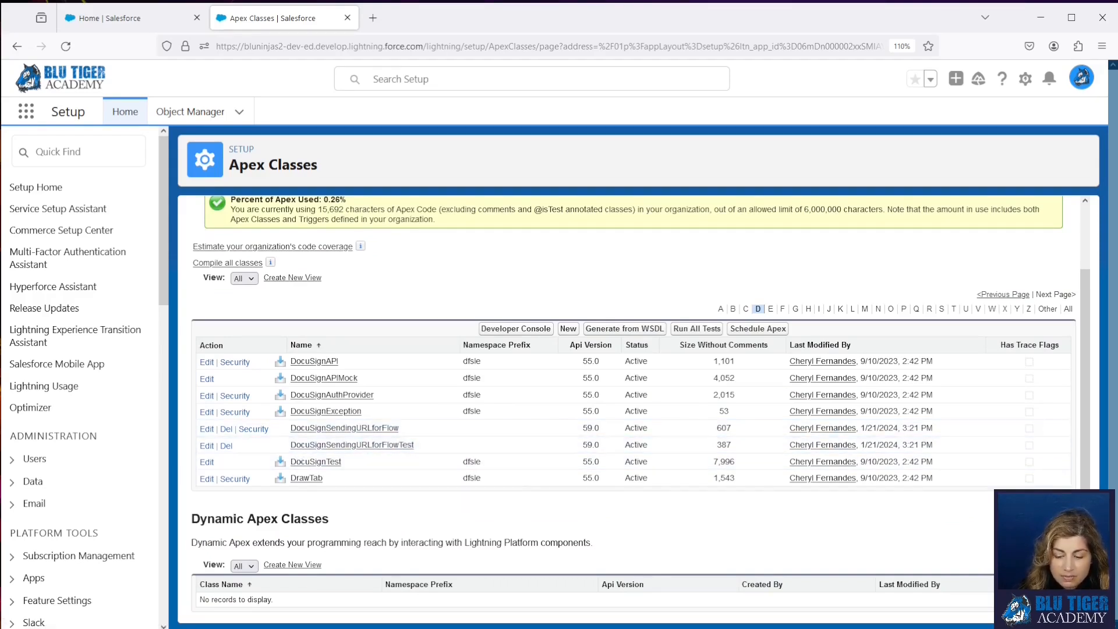
# - Find Flows in Setup and create a new Screen Flow
pyautogui.click(74, 151)
pyautogui.write('flow')
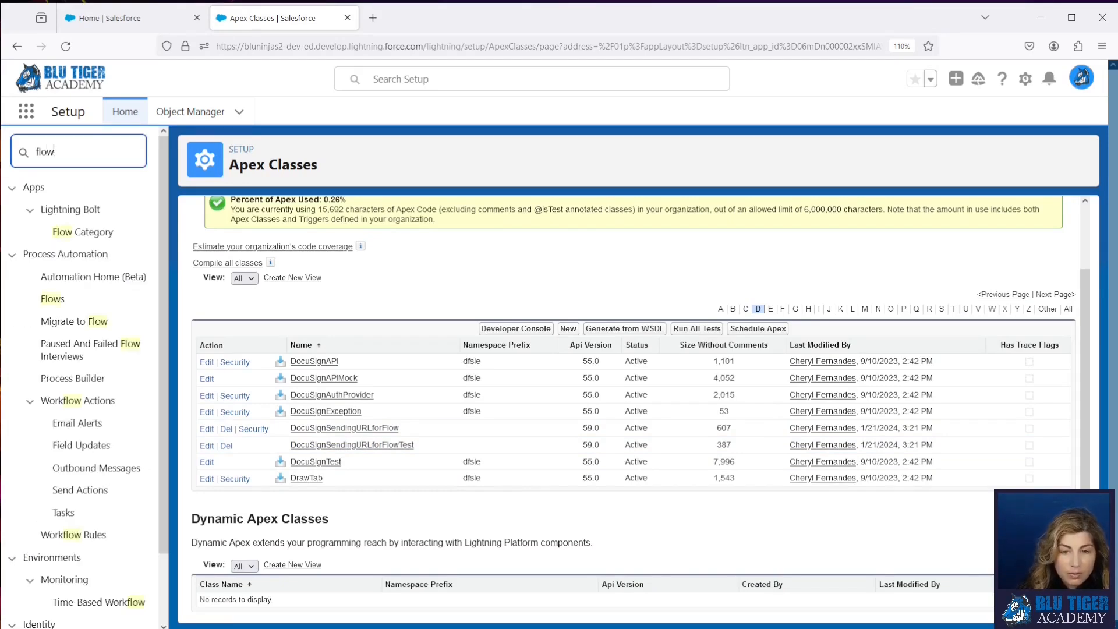
pyautogui.click(52, 301)
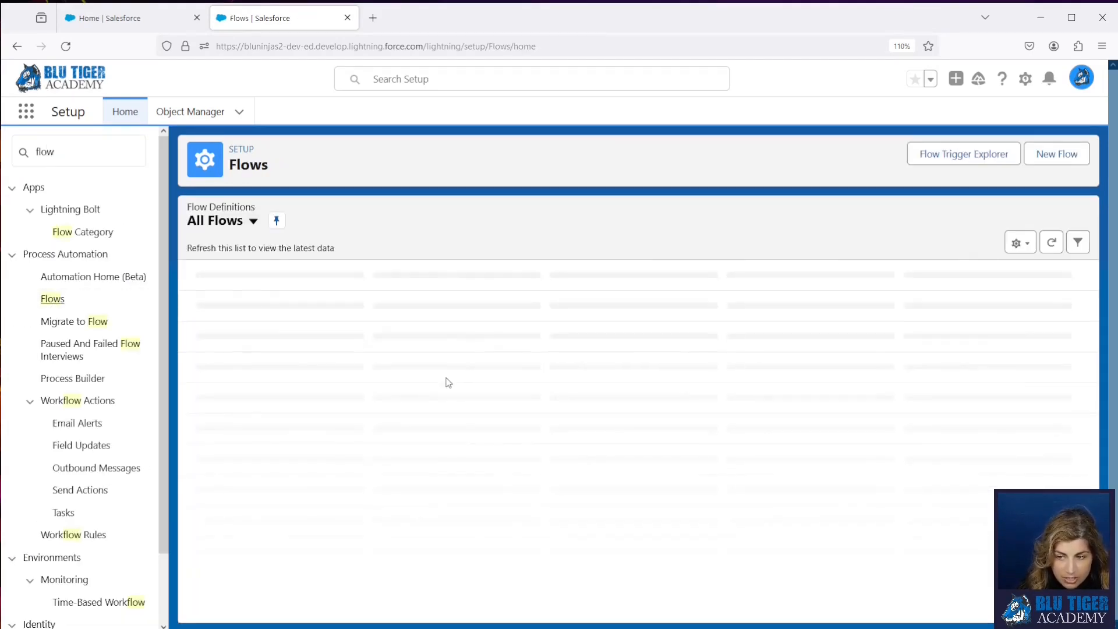
pyautogui.click(1057, 154)
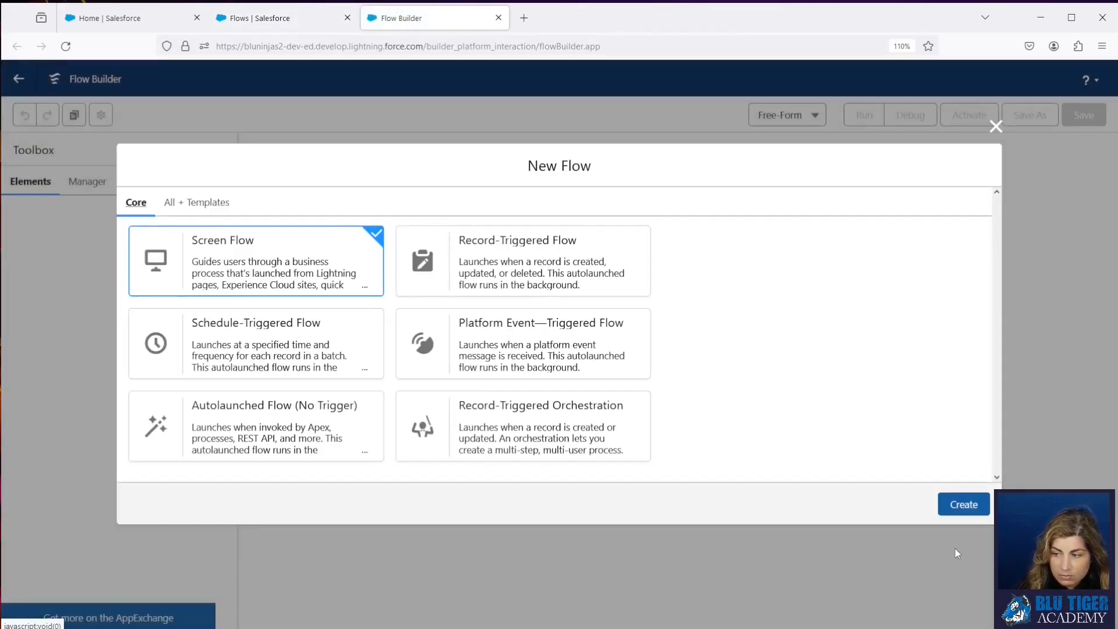
pyautogui.click(964, 503)
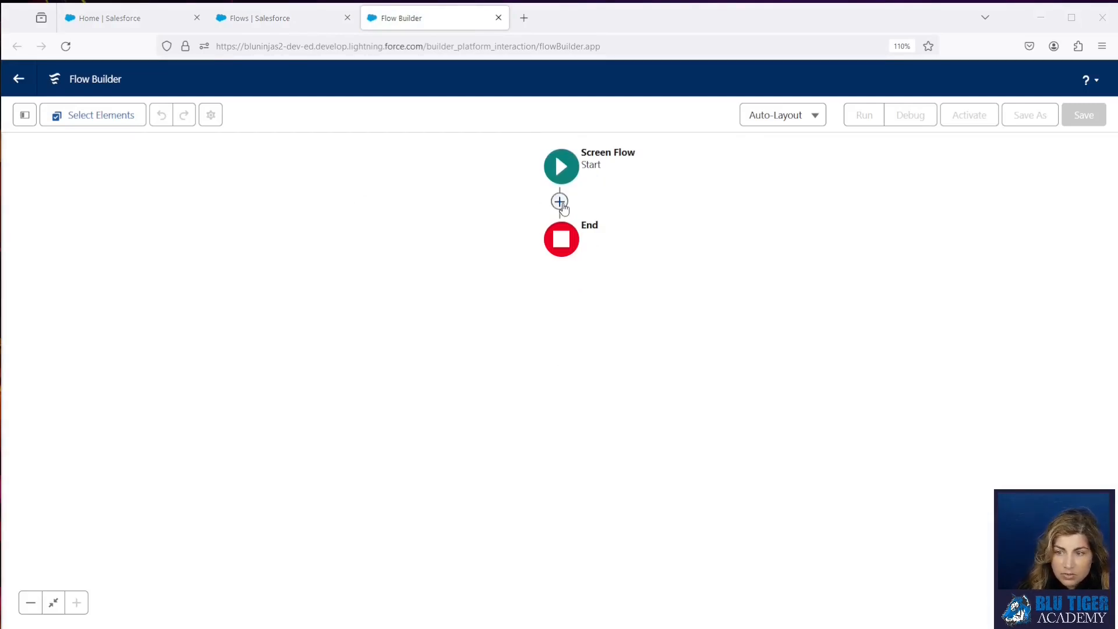
# - Add a Get Records element after the flow's start and label it "Get DocuSign Envelope Template"
pyautogui.click(560, 202)
pyautogui.write('get')
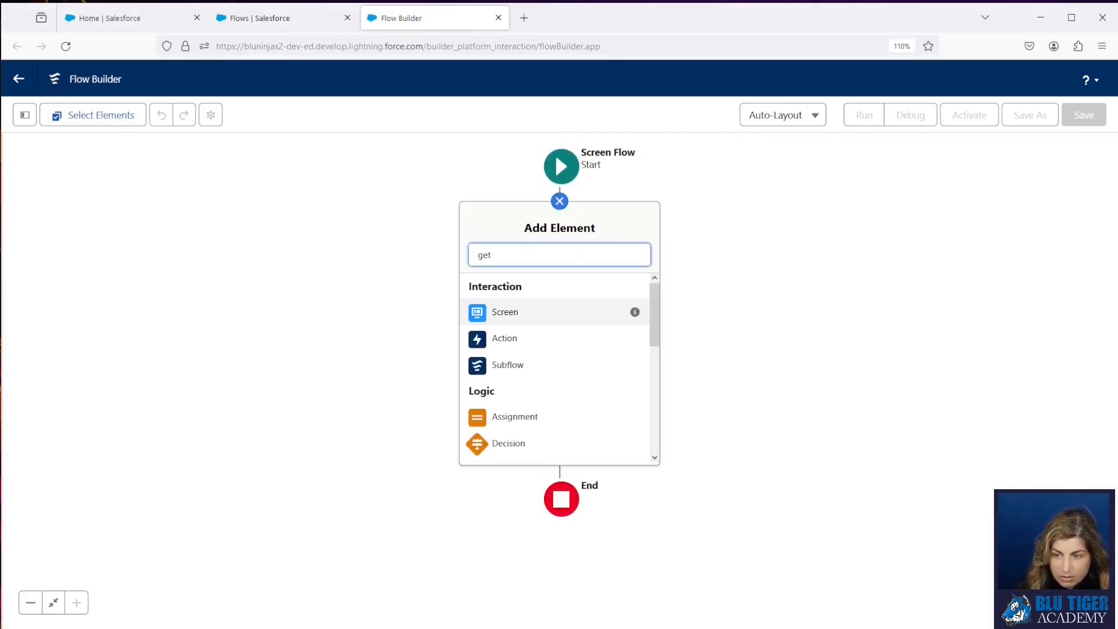
pyautogui.click(505, 286)
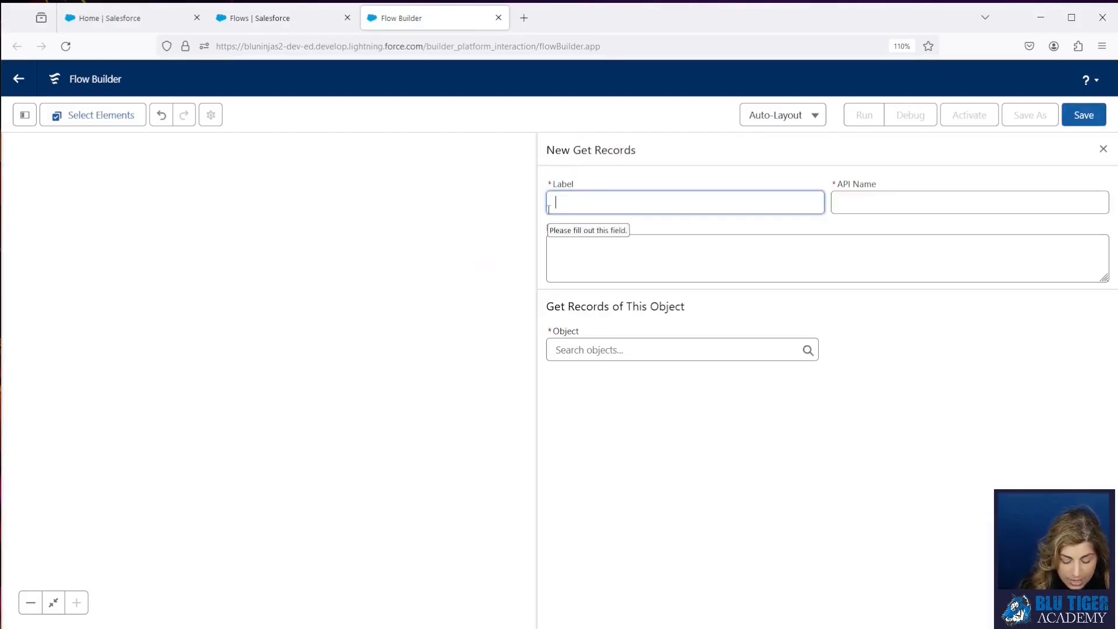
pyautogui.write('Get DocuSign Enve')
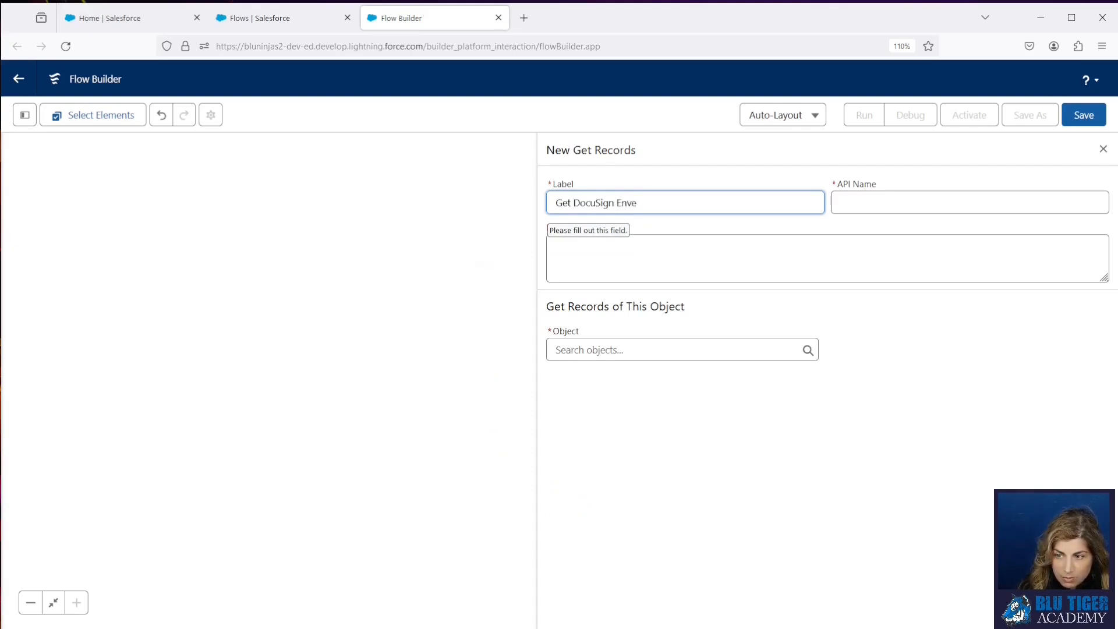
pyautogui.write('lope Template')
pyautogui.press('Tab')
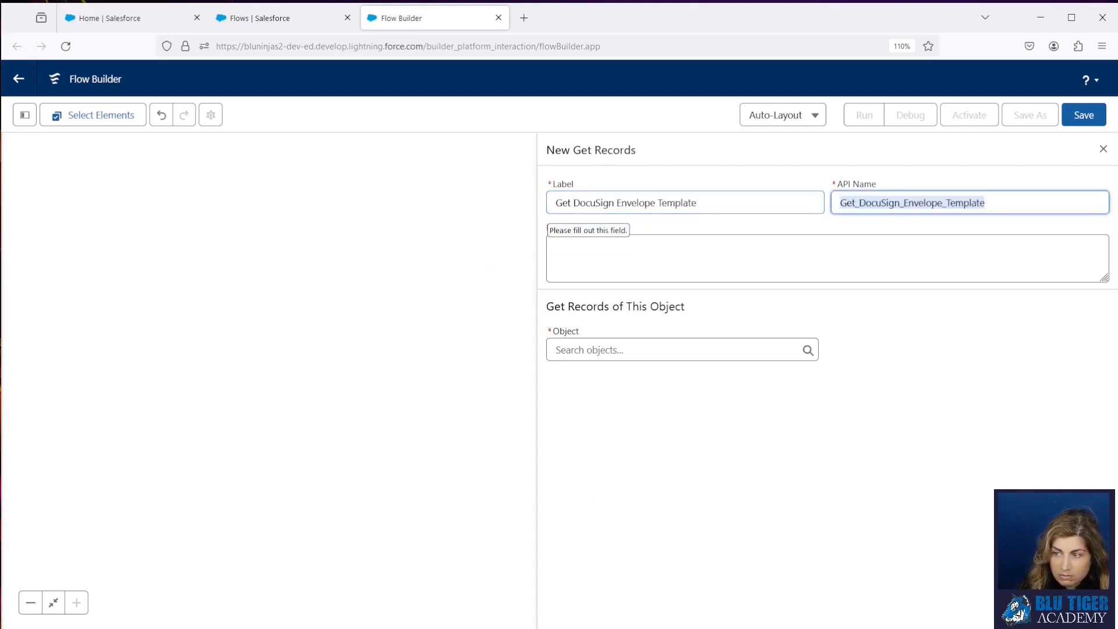
# - Set the Get Records object to DocuSign Envelope Template
pyautogui.click(563, 348)
pyautogui.write('envelope')
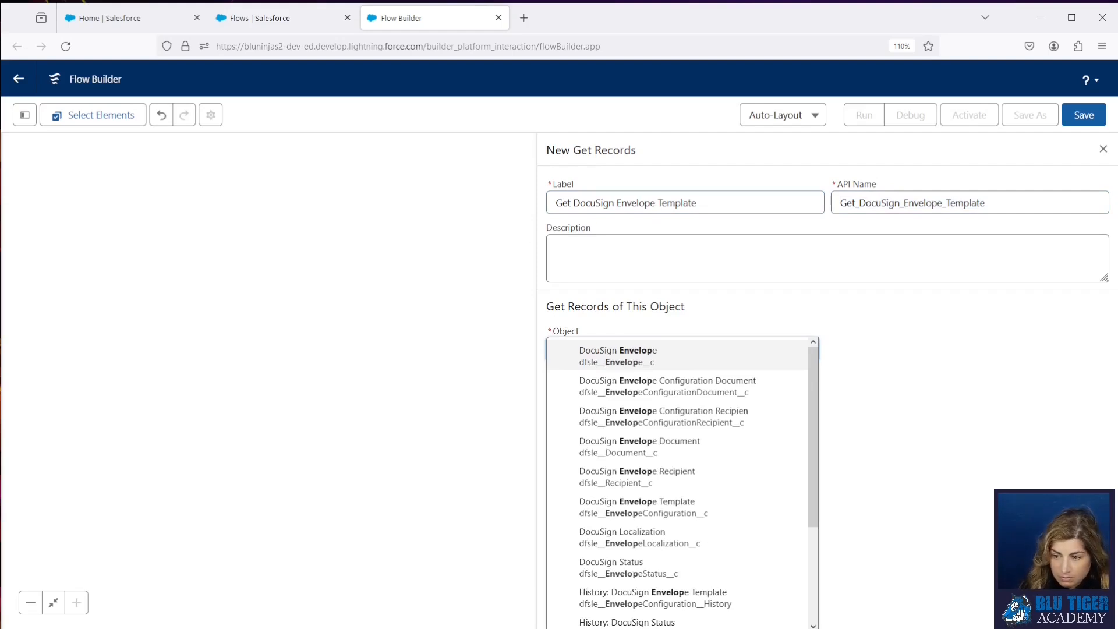
pyautogui.click(633, 516)
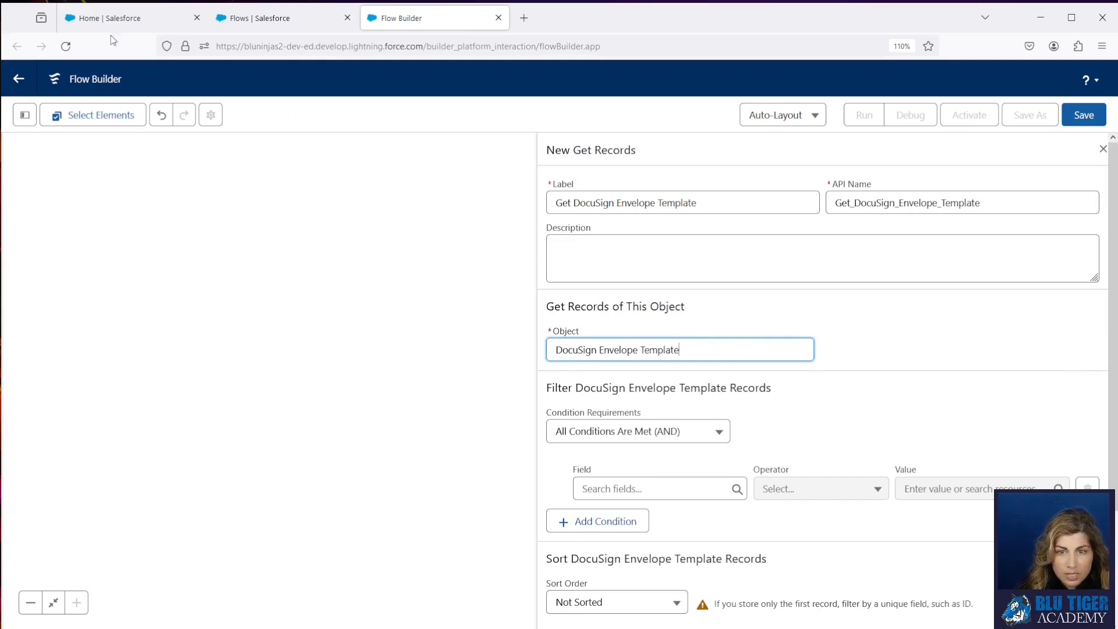
# - Open the "Proposal for Services" record among the DocuSign Envelope Templates in the Sales app and copy its name
pyautogui.click(93, 20)
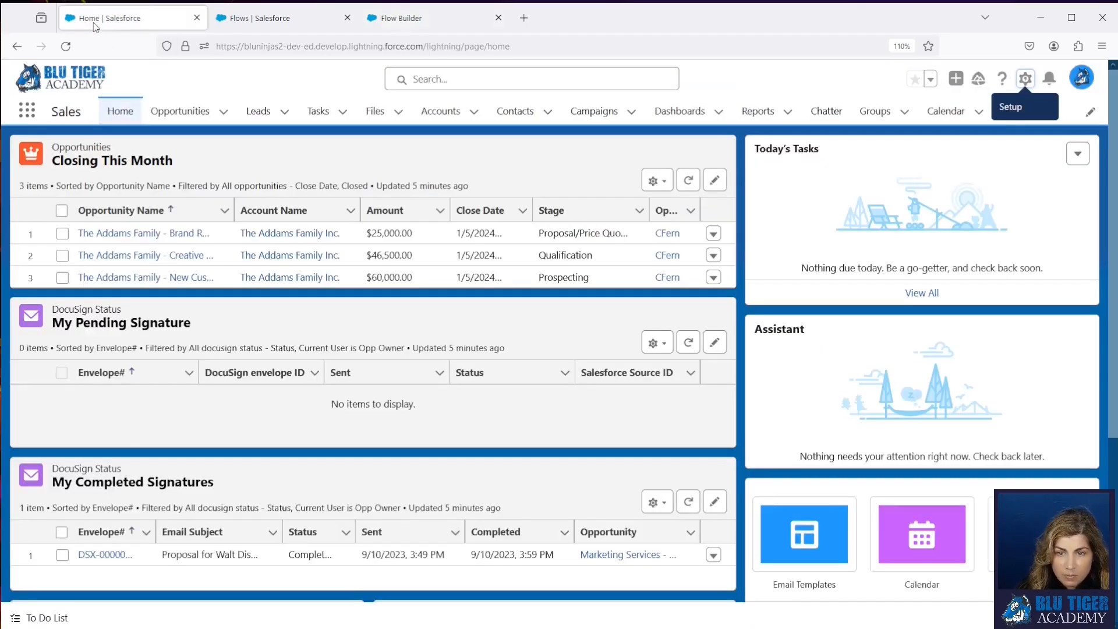
pyautogui.click(26, 116)
pyautogui.write('docusign')
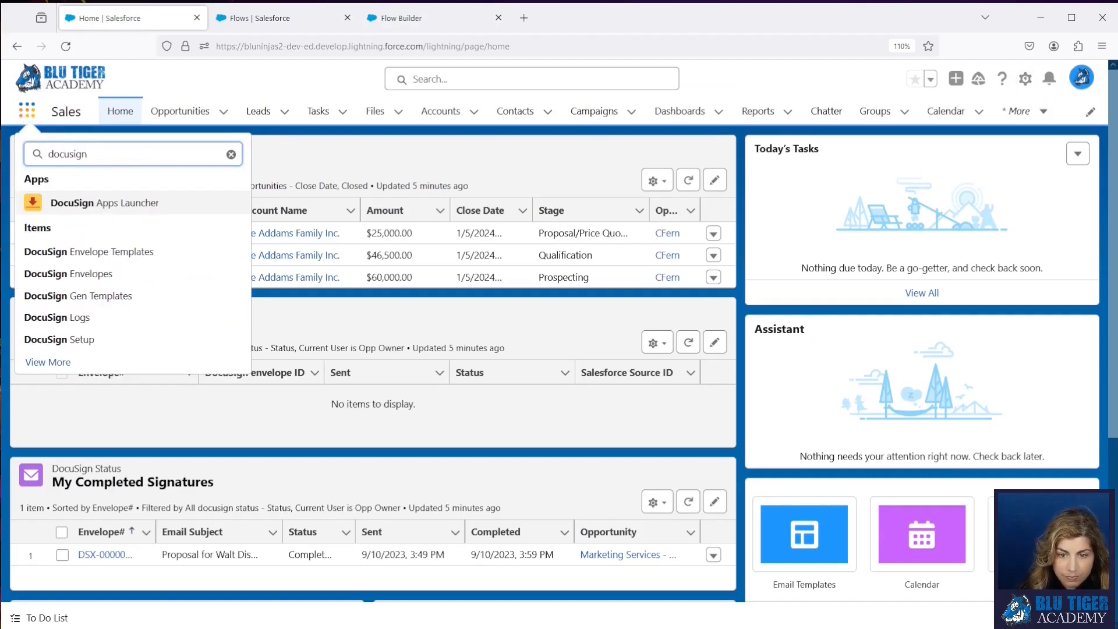
pyautogui.click(89, 251)
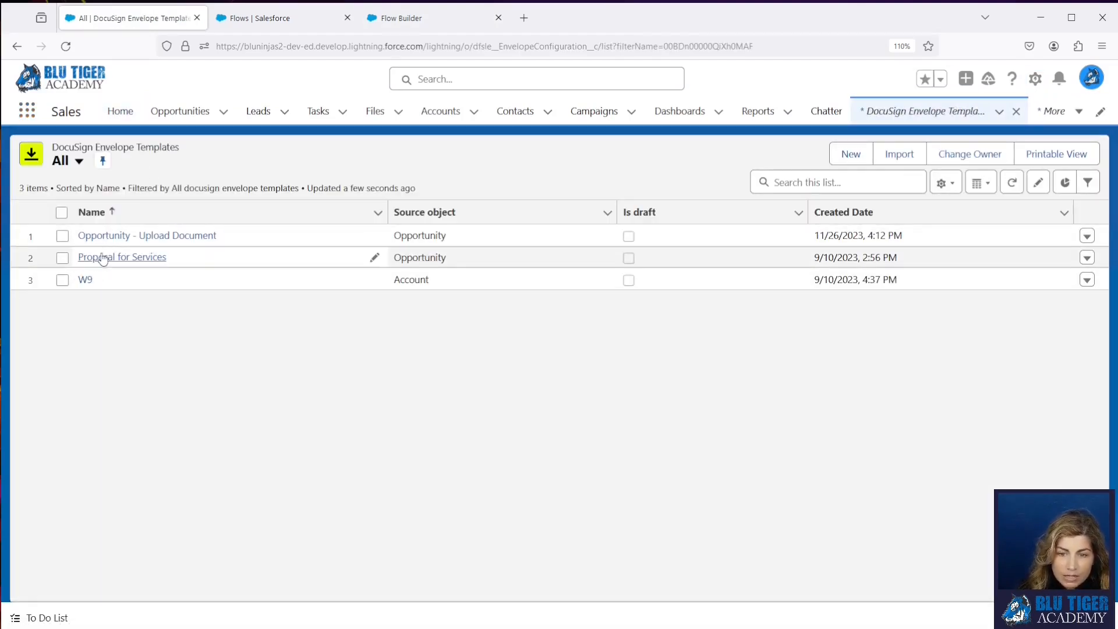
pyautogui.click(124, 258)
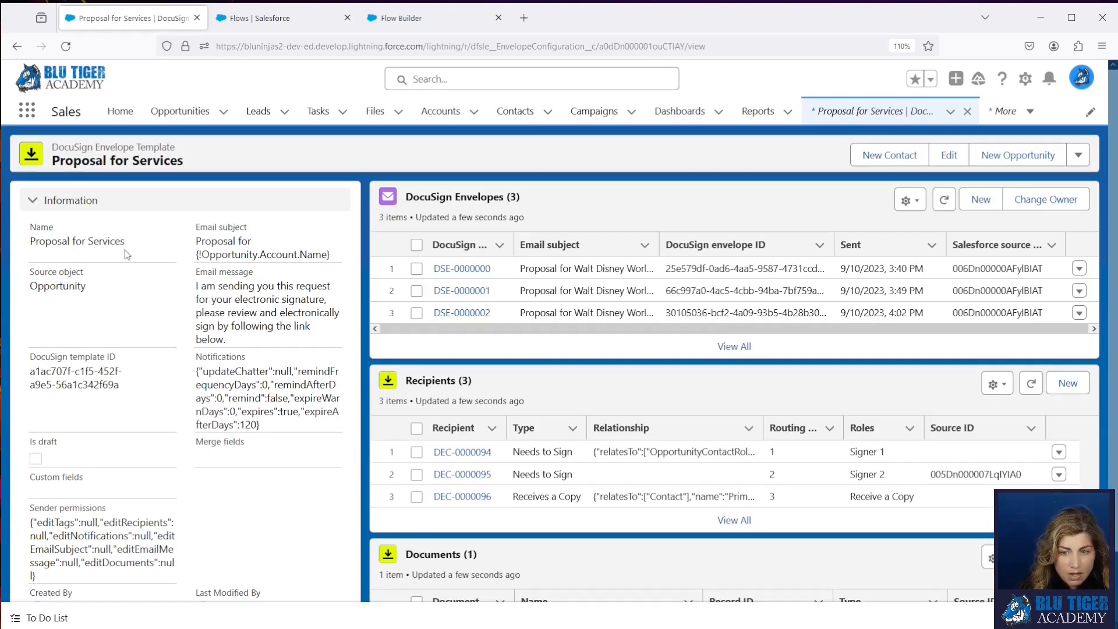
pyautogui.moveTo(127, 255); pyautogui.dragTo(30, 248)
pyautogui.hotkey('ctrl', 'c')
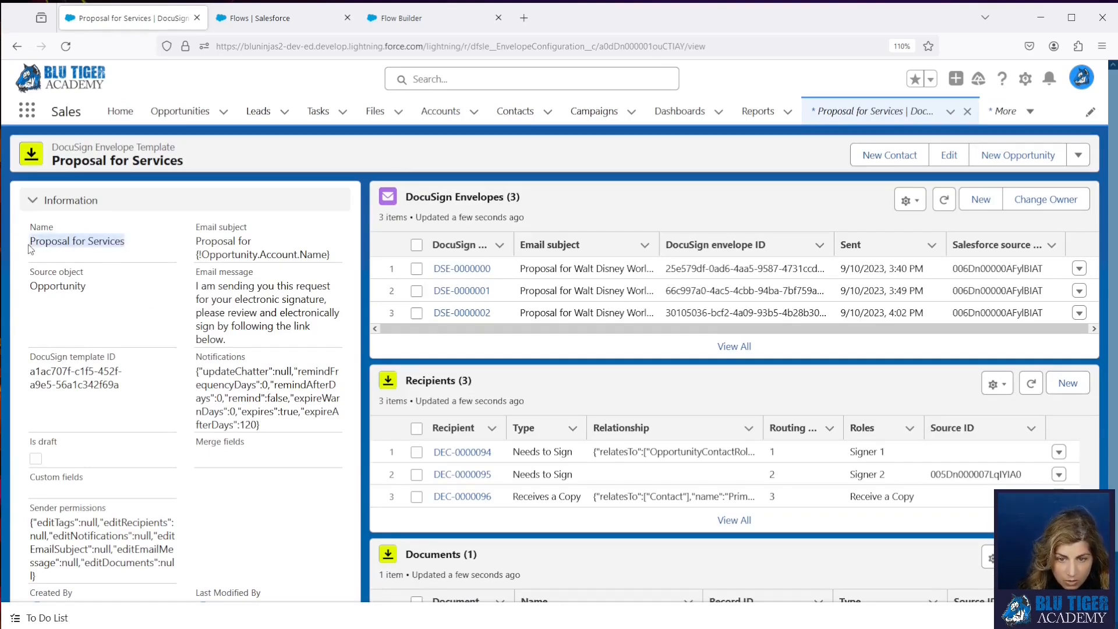
# - Return to the flow and filter the envelope template records by Name Equals "Proposal for Services"
pyautogui.click(260, 23)
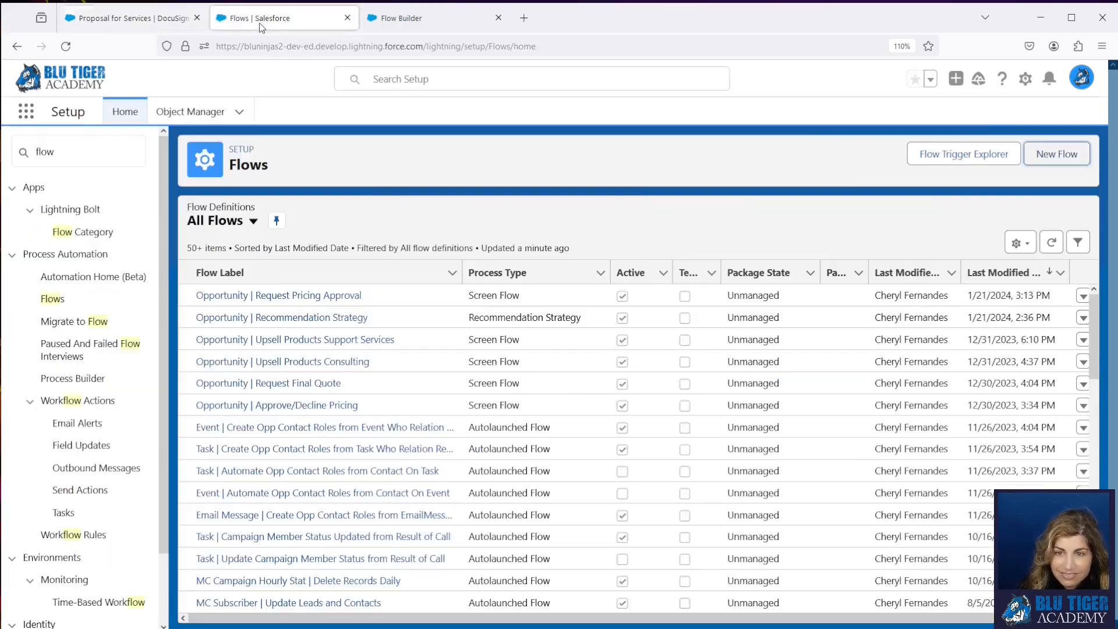
pyautogui.click(399, 19)
pyautogui.click(675, 490)
pyautogui.write('name')
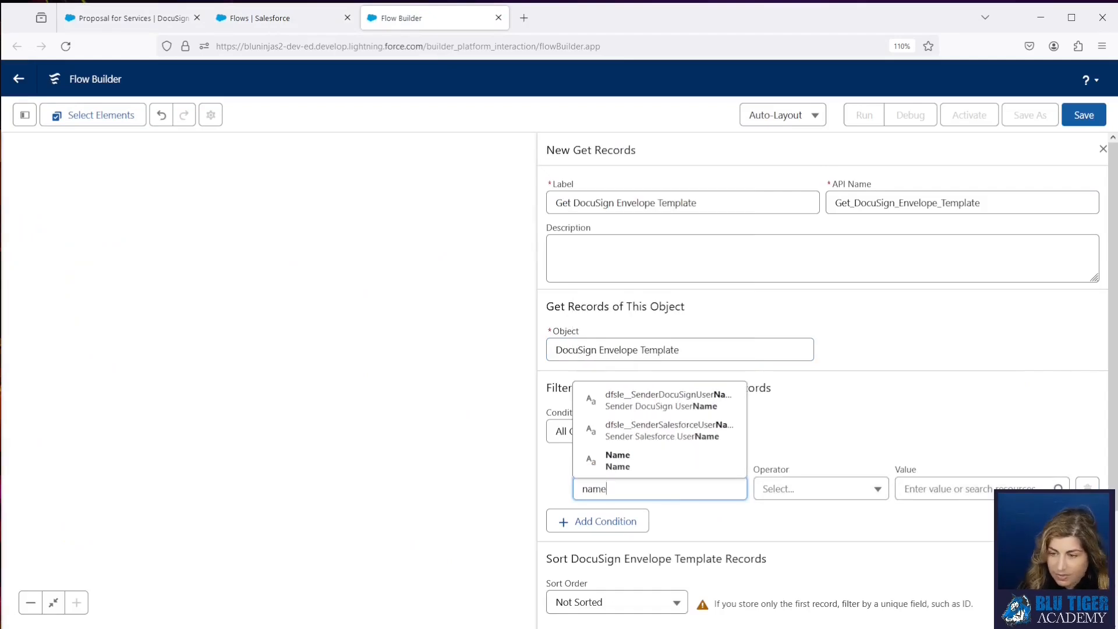
pyautogui.click(682, 466)
pyautogui.hotkey('ctrl', 'v')
# - Add a second filter condition where dfsle__SourceObject__c Equals "Opportunity", checking the source object on the Proposal for Services template record
pyautogui.click(612, 521)
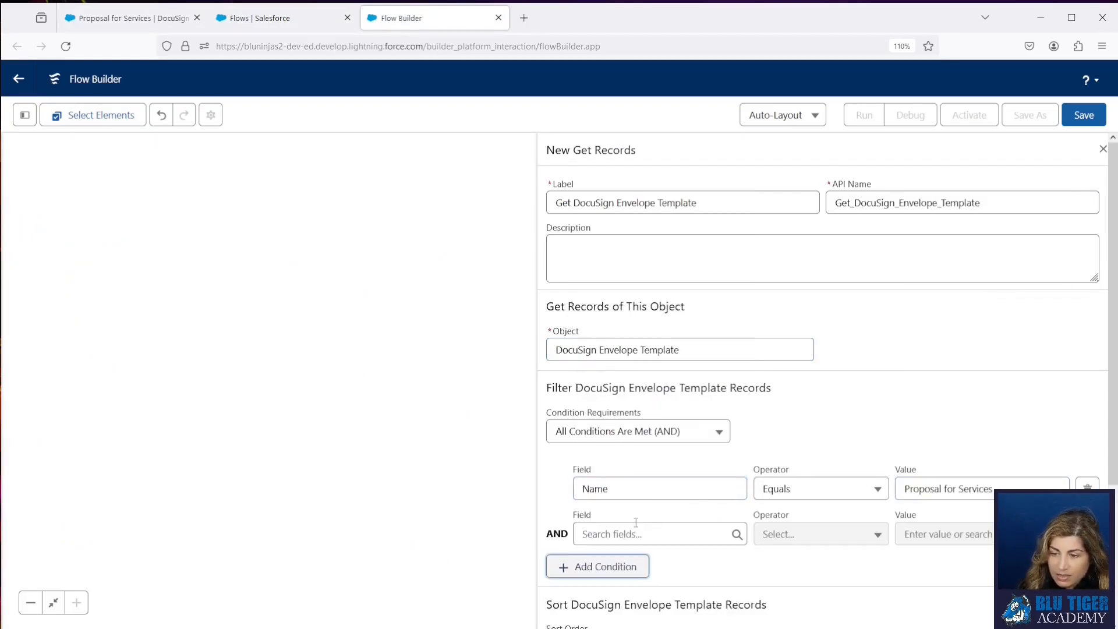
pyautogui.click(128, 18)
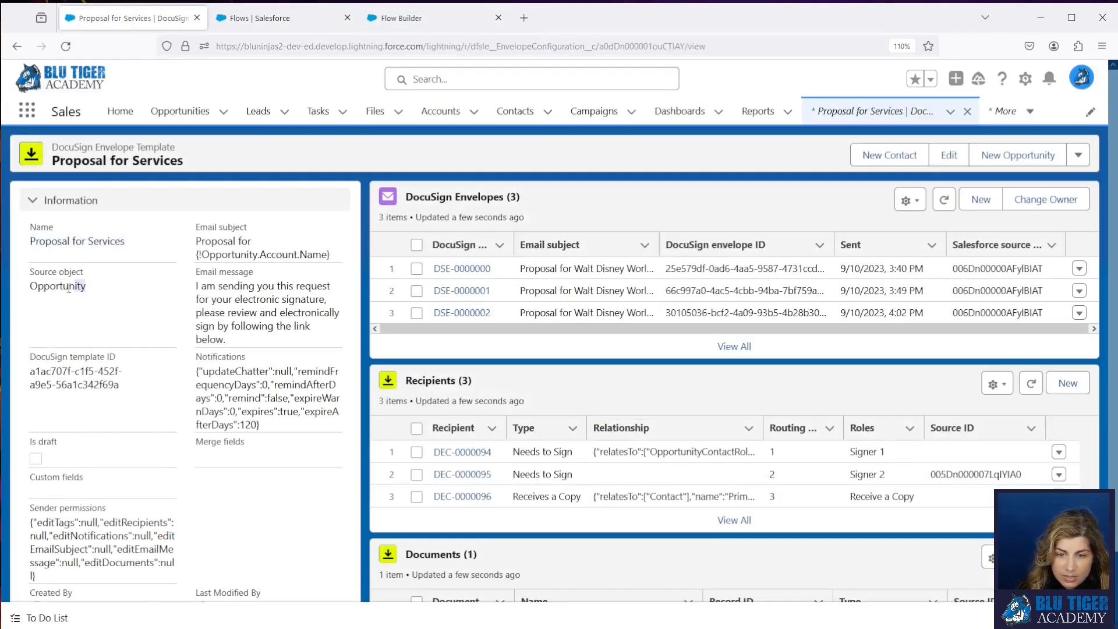
pyautogui.click(420, 18)
pyautogui.click(608, 534)
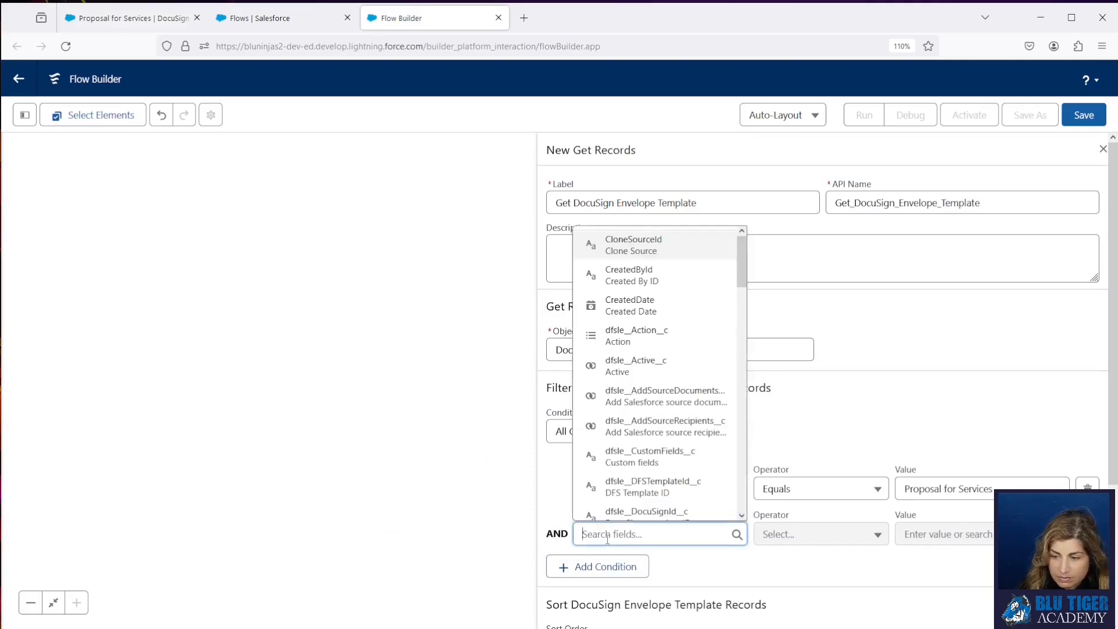
pyautogui.write('object')
pyautogui.click(643, 508)
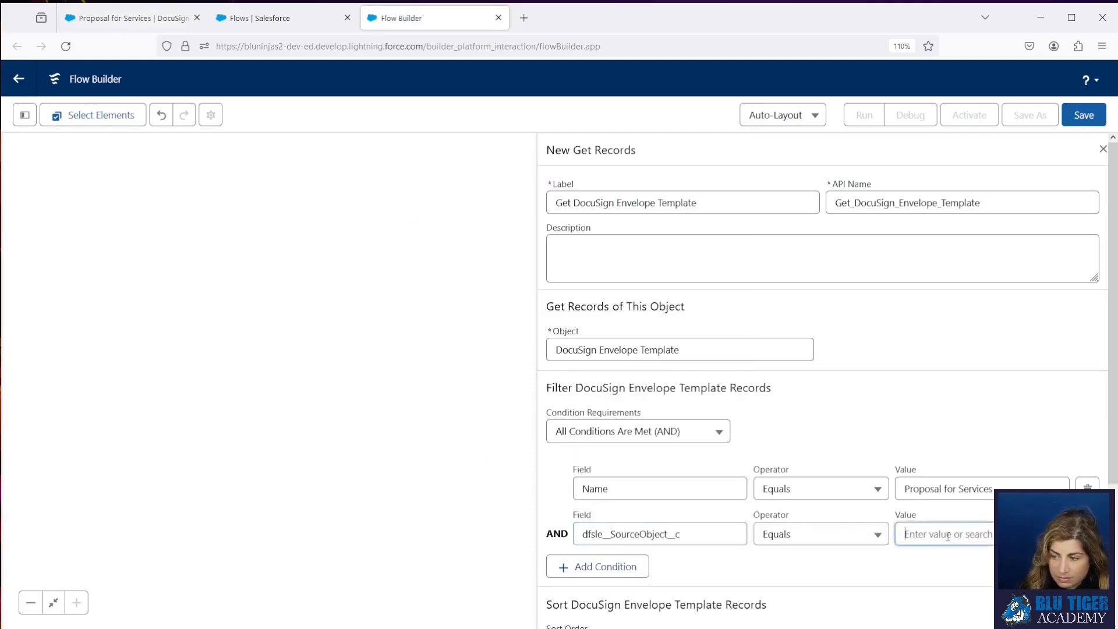
pyautogui.click(948, 534)
pyautogui.write('Oppo')
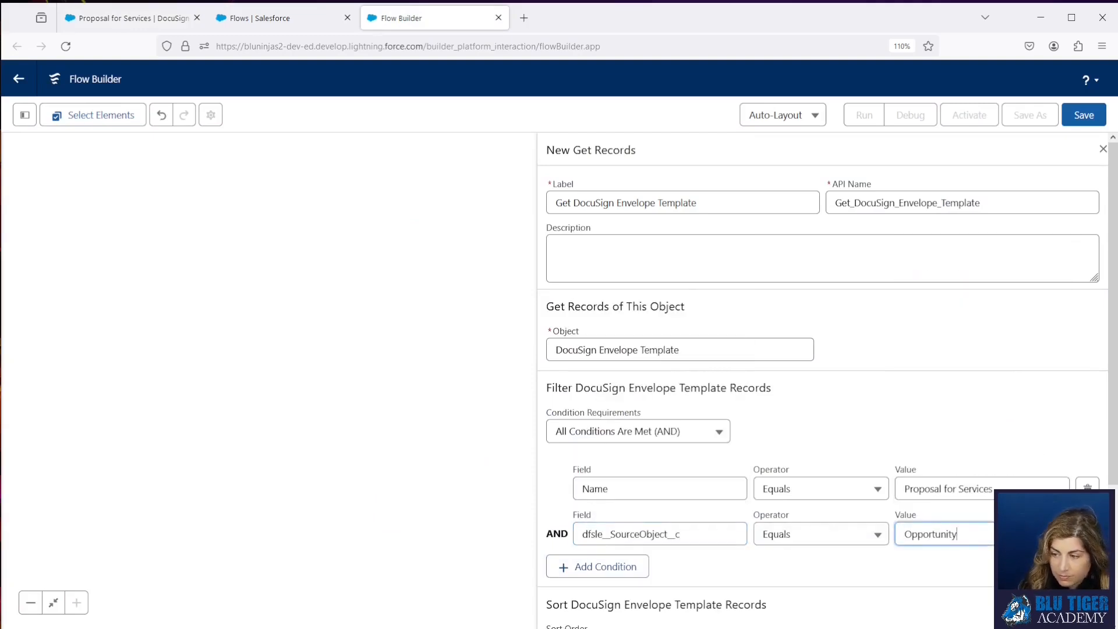
pyautogui.write('rtunity')
pyautogui.click(895, 407)
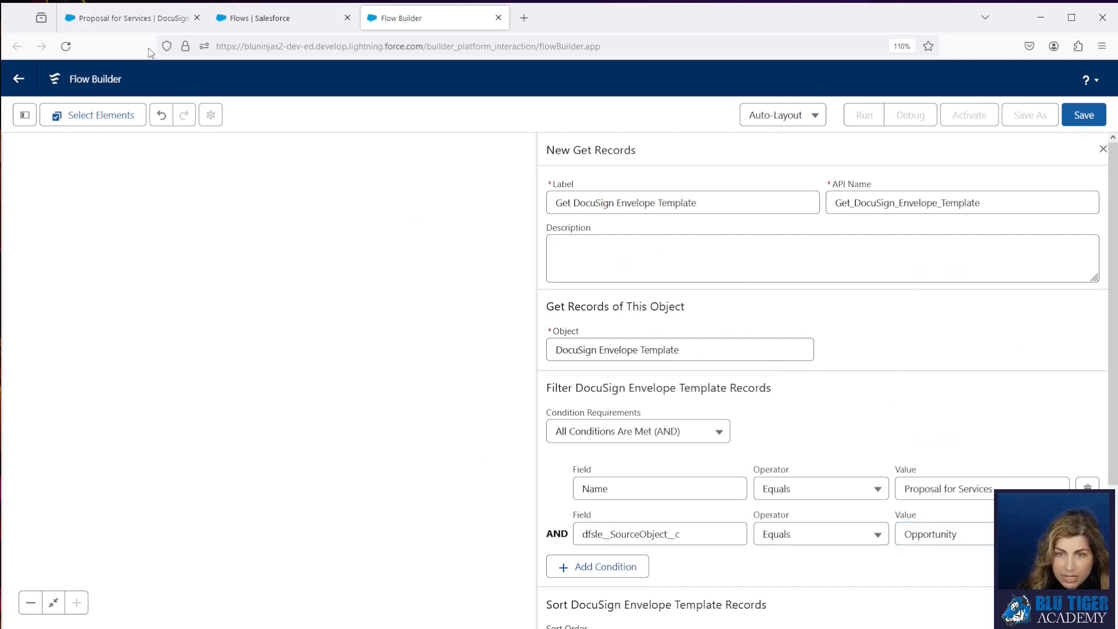
pyautogui.click(134, 20)
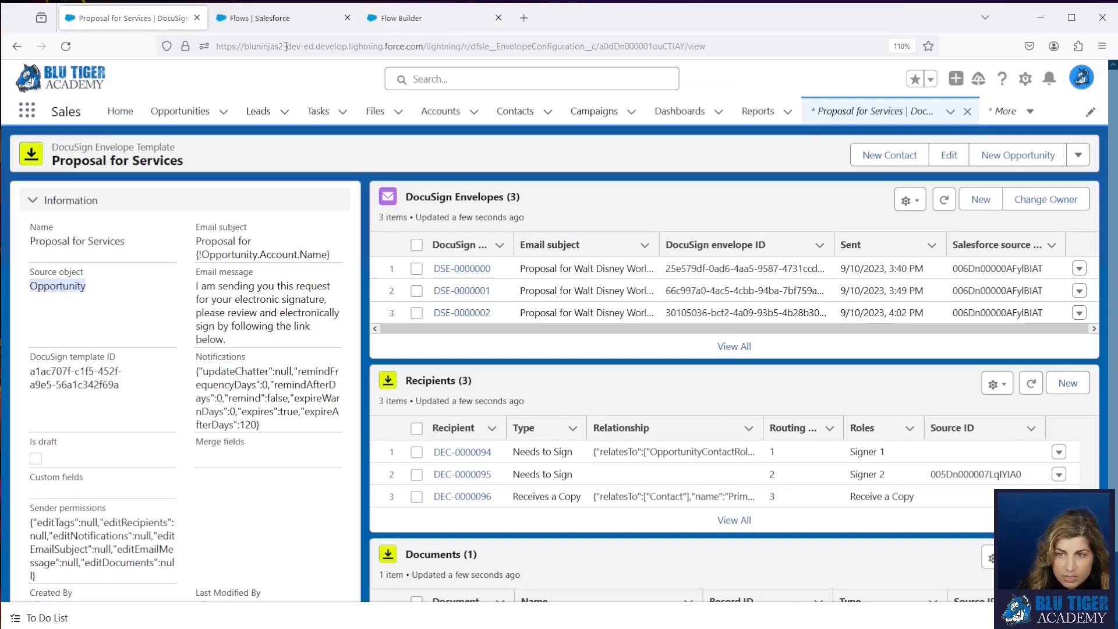
pyautogui.click(407, 18)
# - Save the flow with the label "Opportunity | DocuSign Proposal for NBA" and its matching API name
pyautogui.scroll(-2, 734, 314)
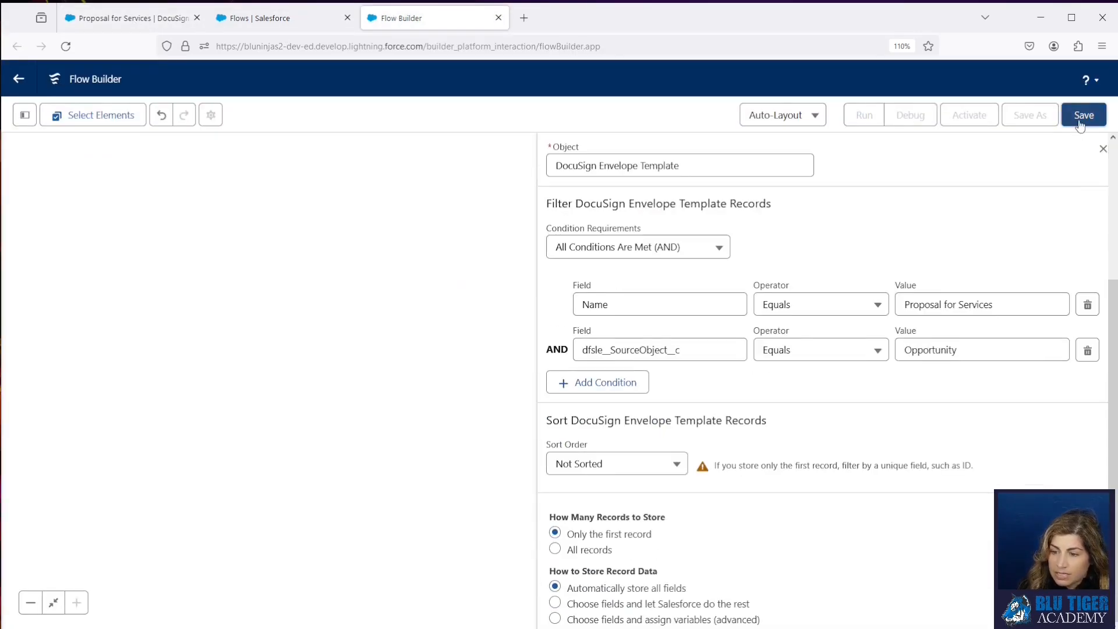
pyautogui.click(1081, 119)
pyautogui.click(357, 292)
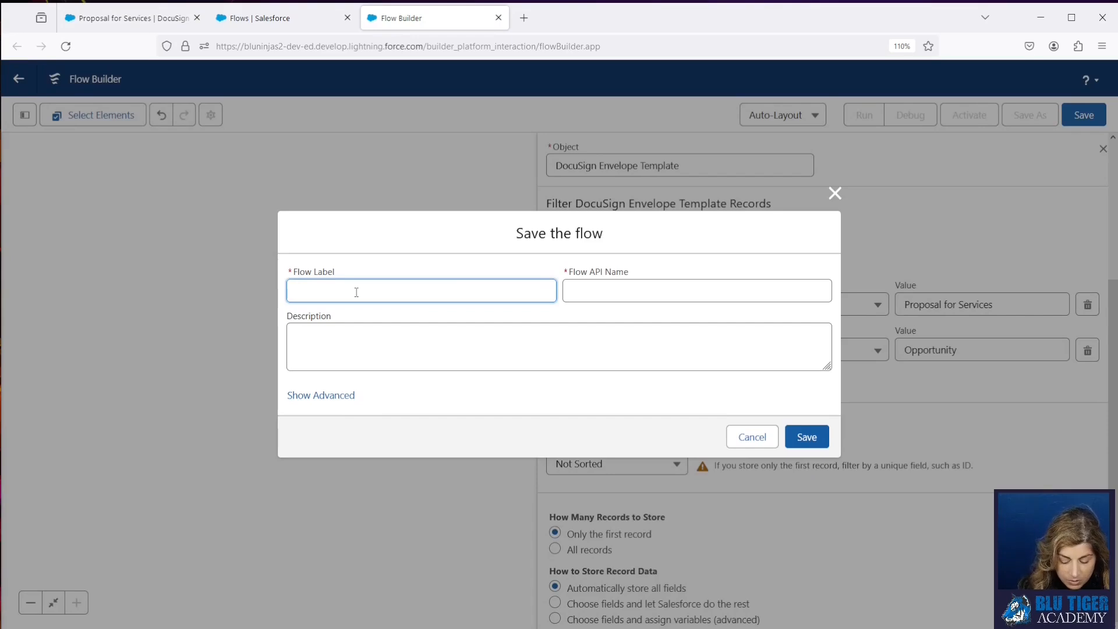
pyautogui.write('Opportunity')
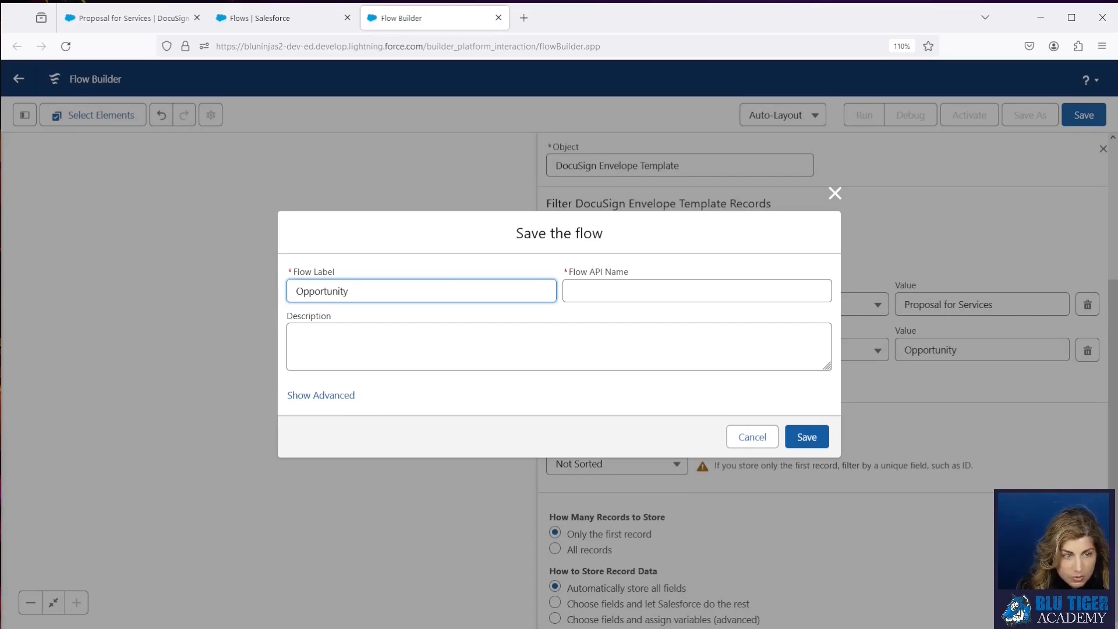
pyautogui.write(' | DocuSign')
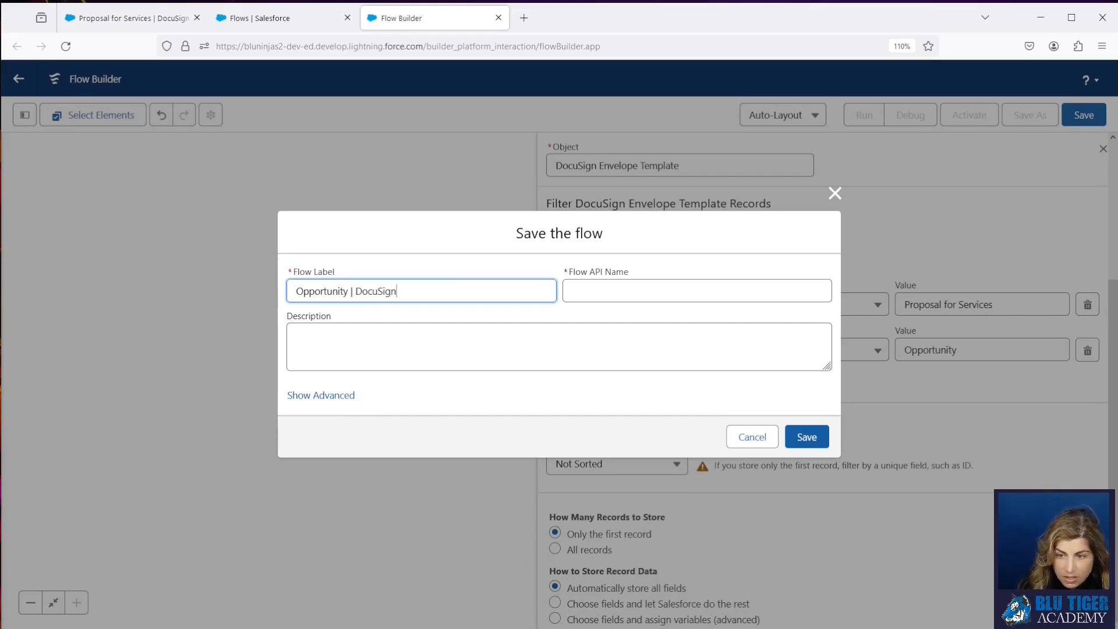
pyautogui.write(' Proposal for NBA')
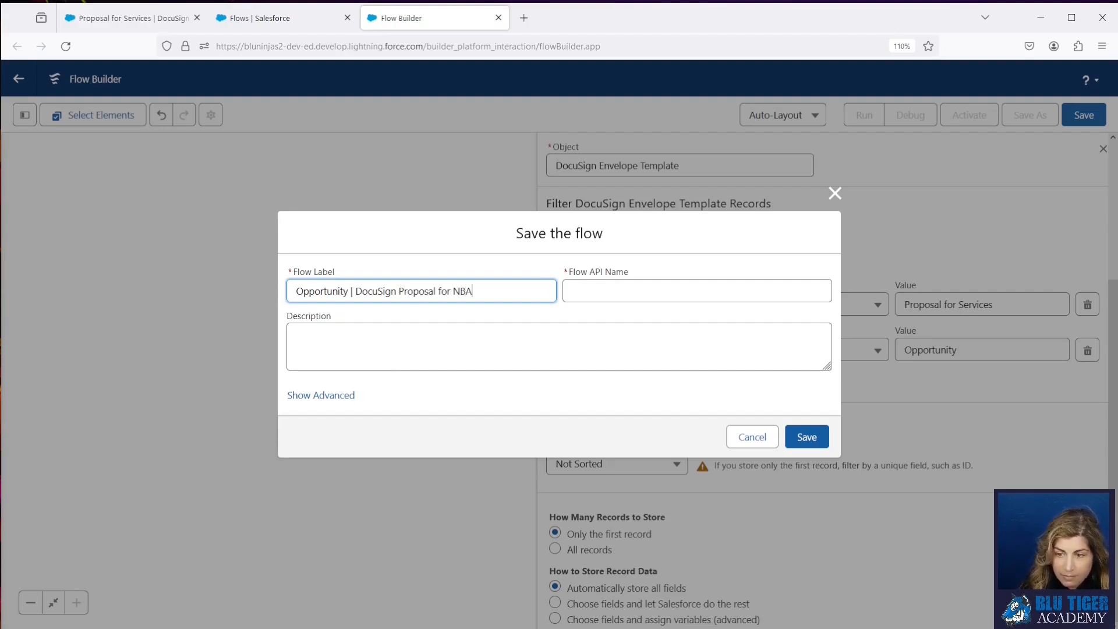
pyautogui.press('Tab')
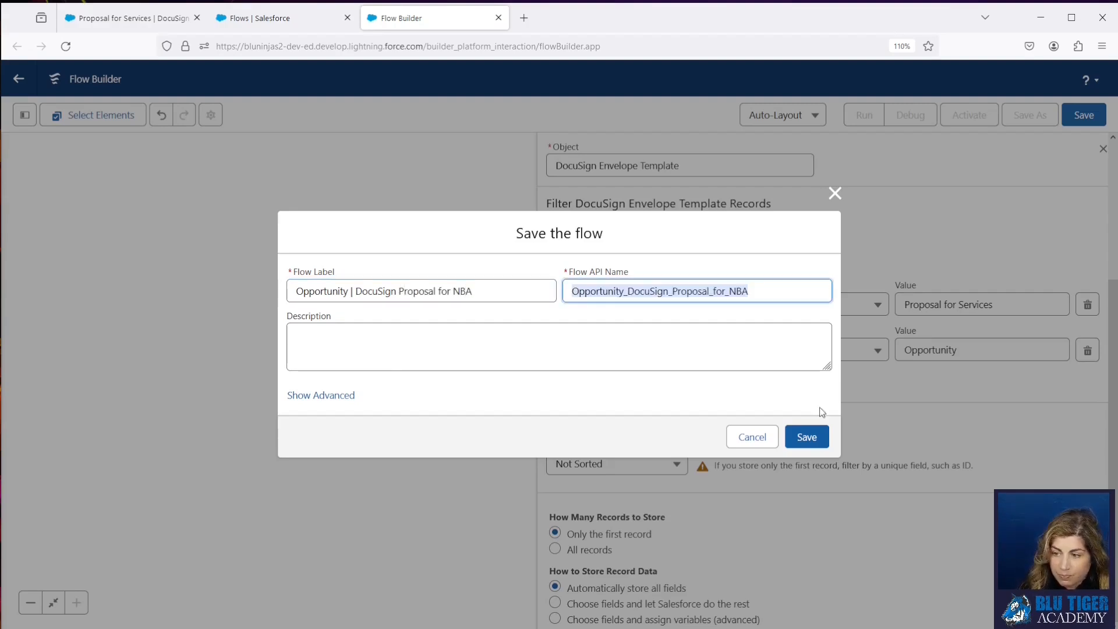
pyautogui.click(807, 436)
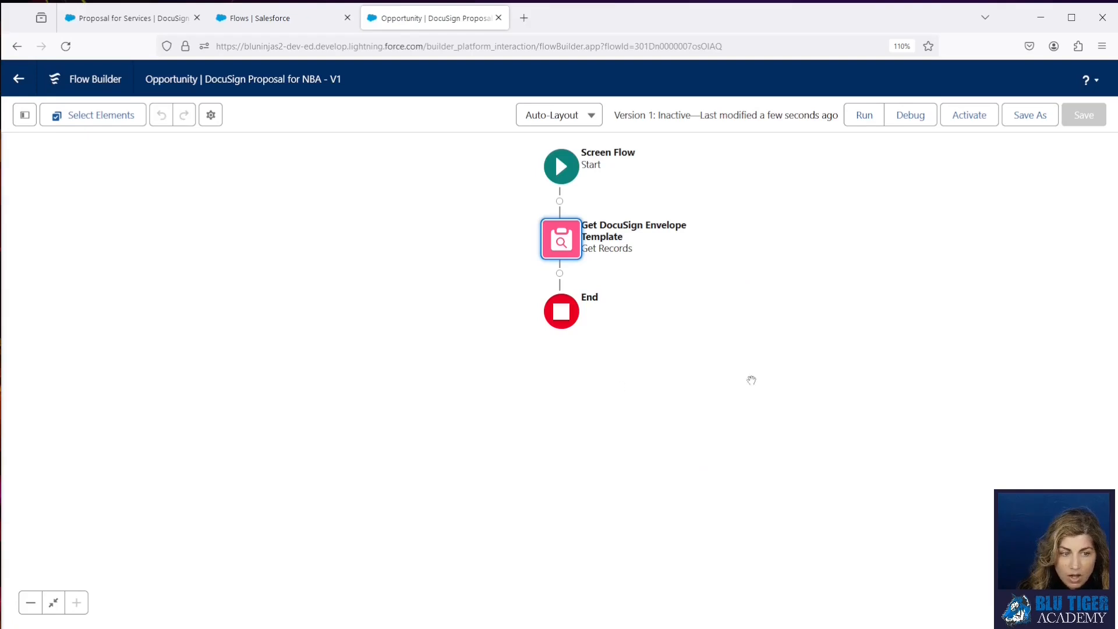
# - Add an Action element after the Get DocuSign Envelope Template element, using the Get DocuSign Sending URL Apex action
pyautogui.click(560, 273)
pyautogui.click(504, 411)
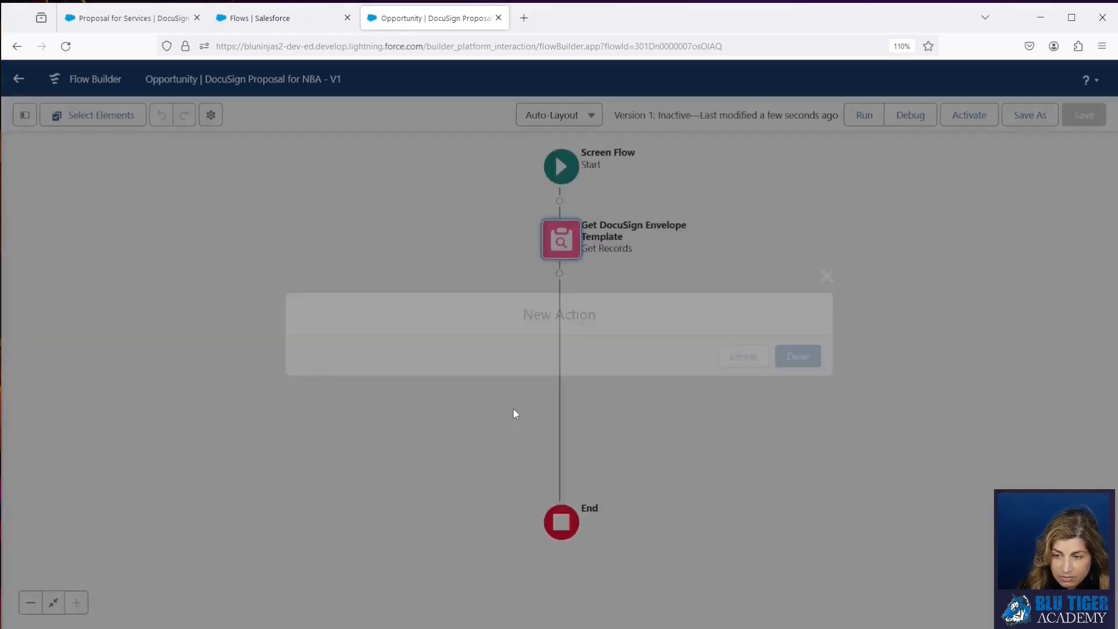
pyautogui.click(551, 181)
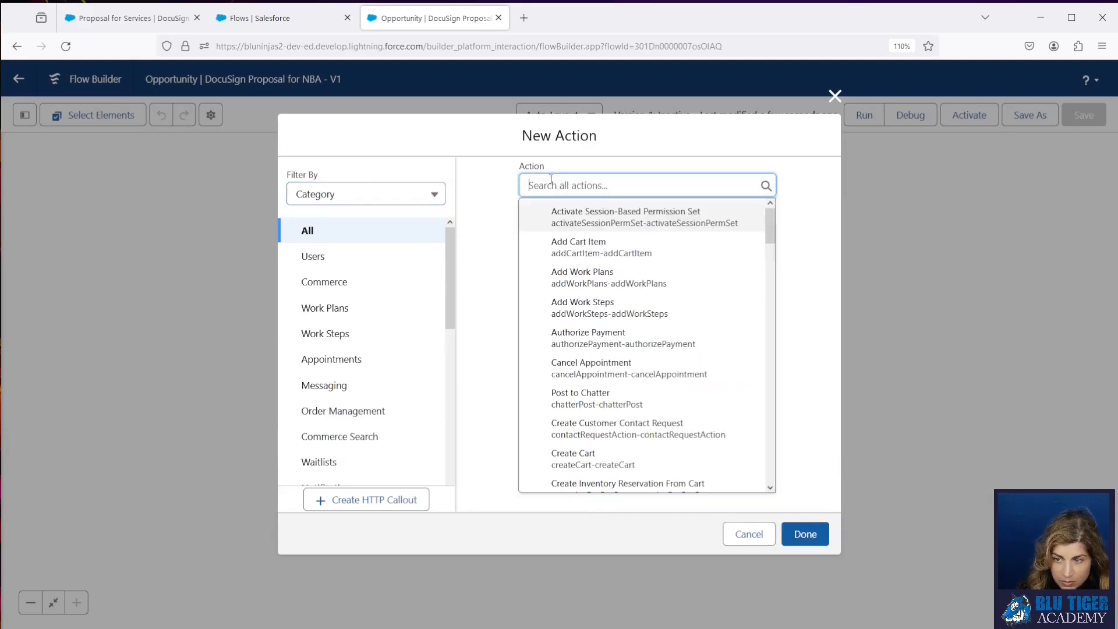
pyautogui.write('docusign')
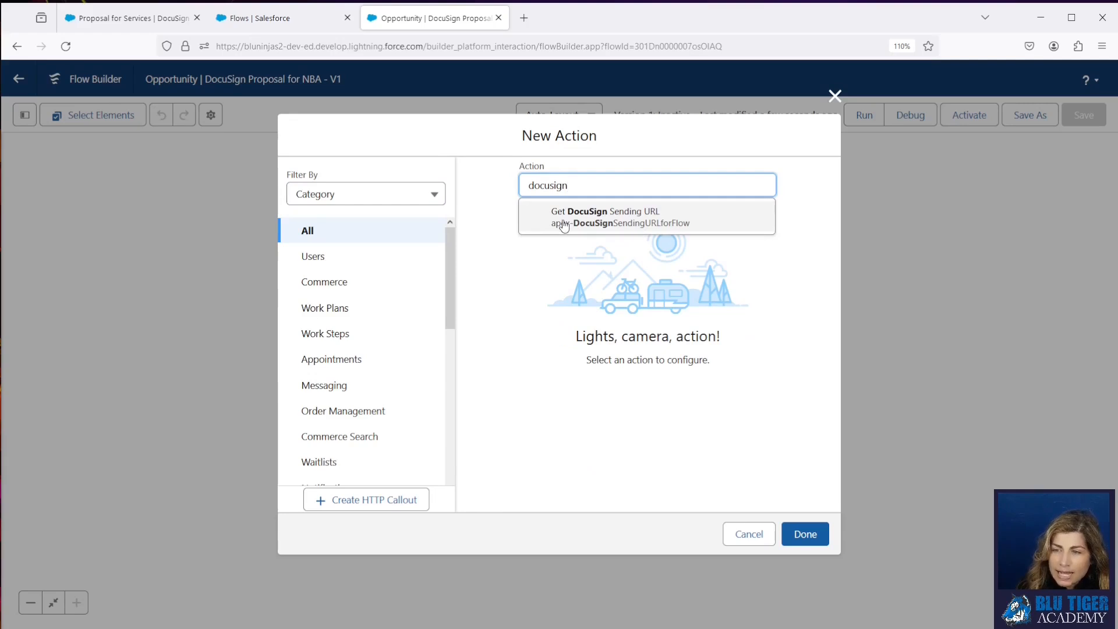
pyautogui.click(622, 224)
# - Label the new Apex action "Get DocuSign Sending URL" with its matching API name
pyautogui.click(502, 263)
pyautogui.write('G')
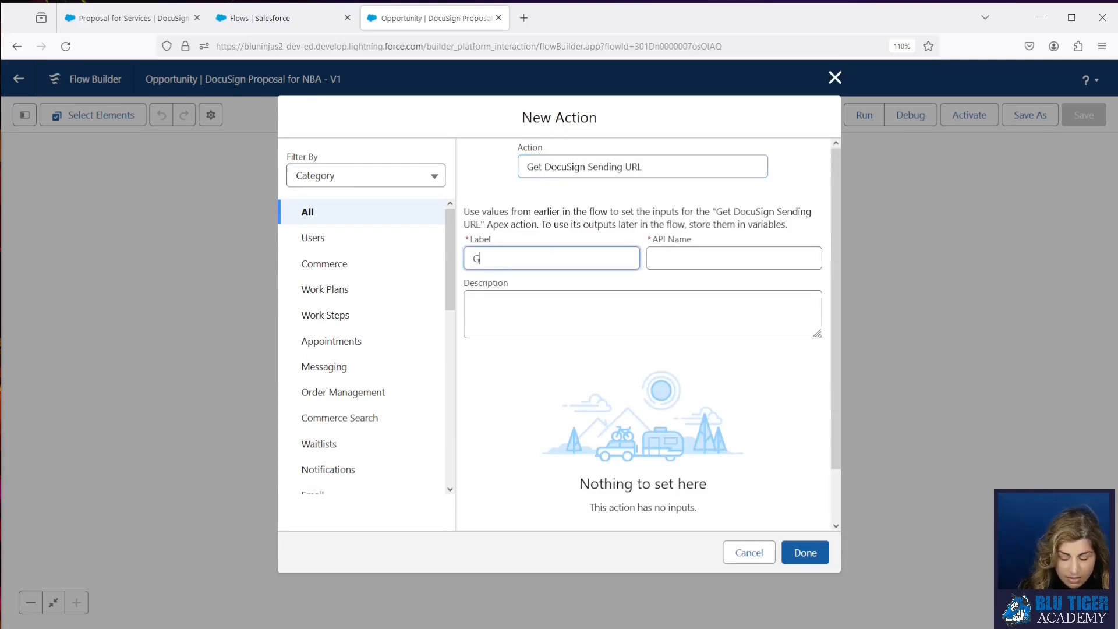
pyautogui.write('et DocuSign')
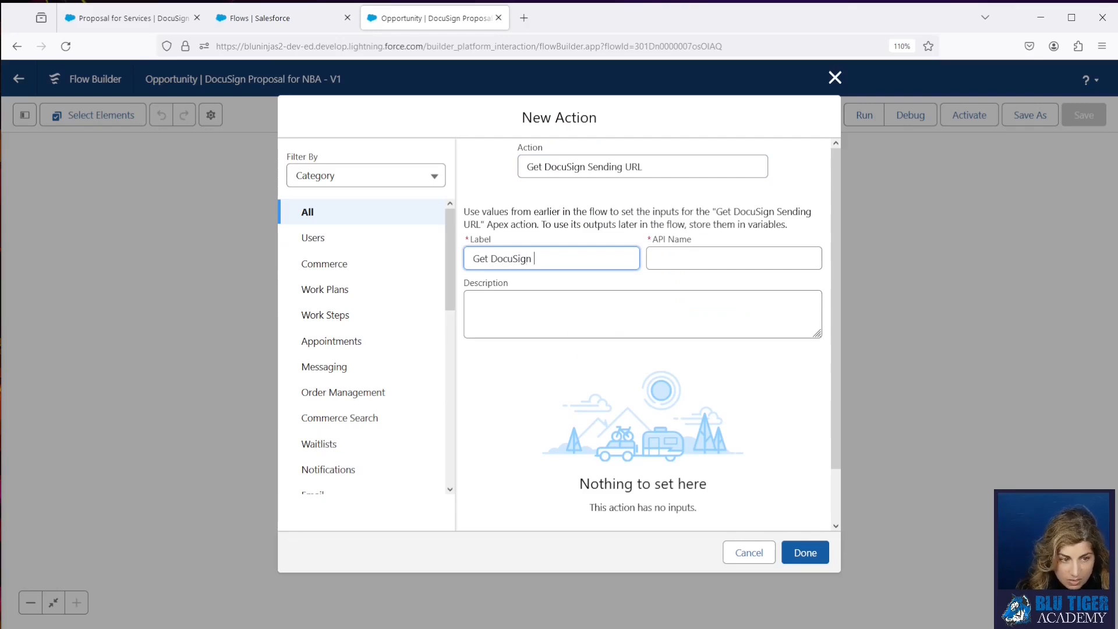
pyautogui.write(' Sending URL')
pyautogui.press('Tab')
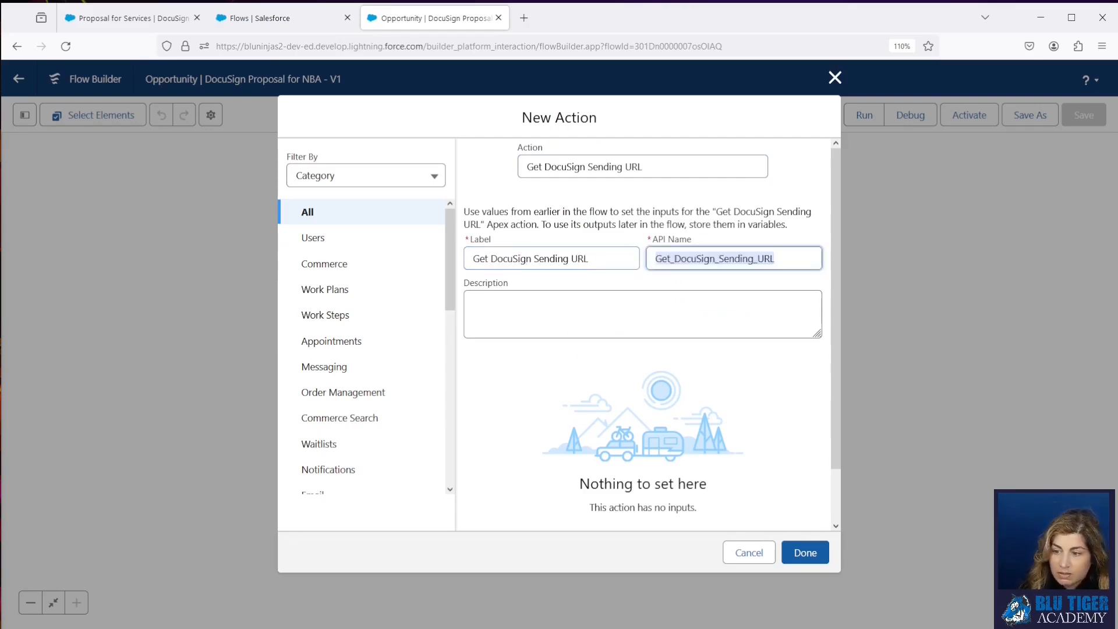
pyautogui.press('Tab')
# - Enable manual variable assignment in the Apex action's advanced settings
pyautogui.scroll(-1, 565, 414)
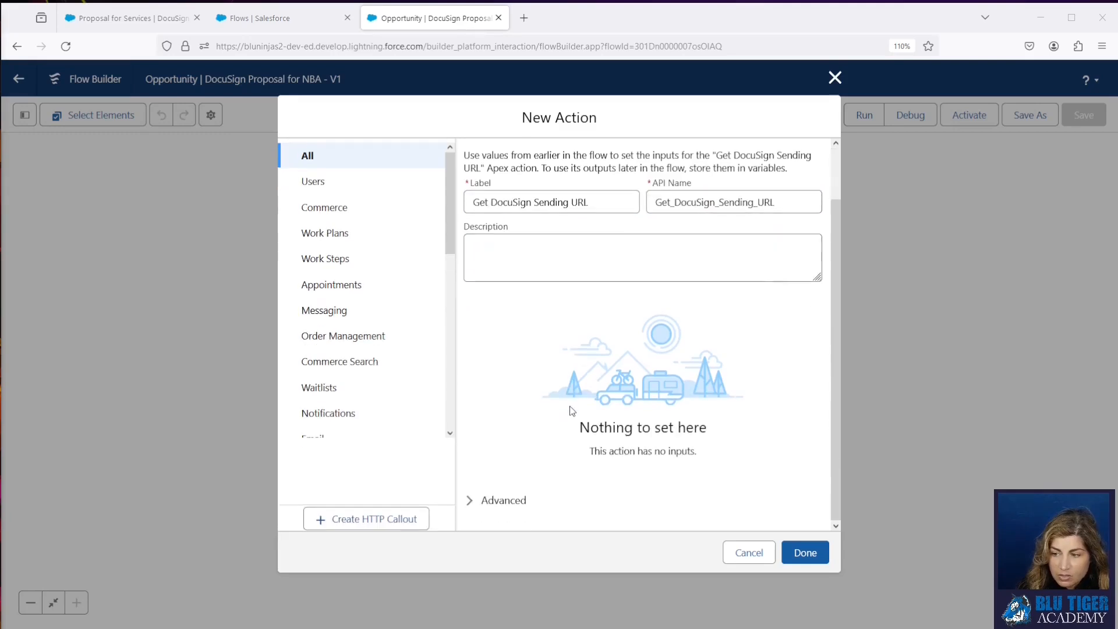
pyautogui.click(504, 499)
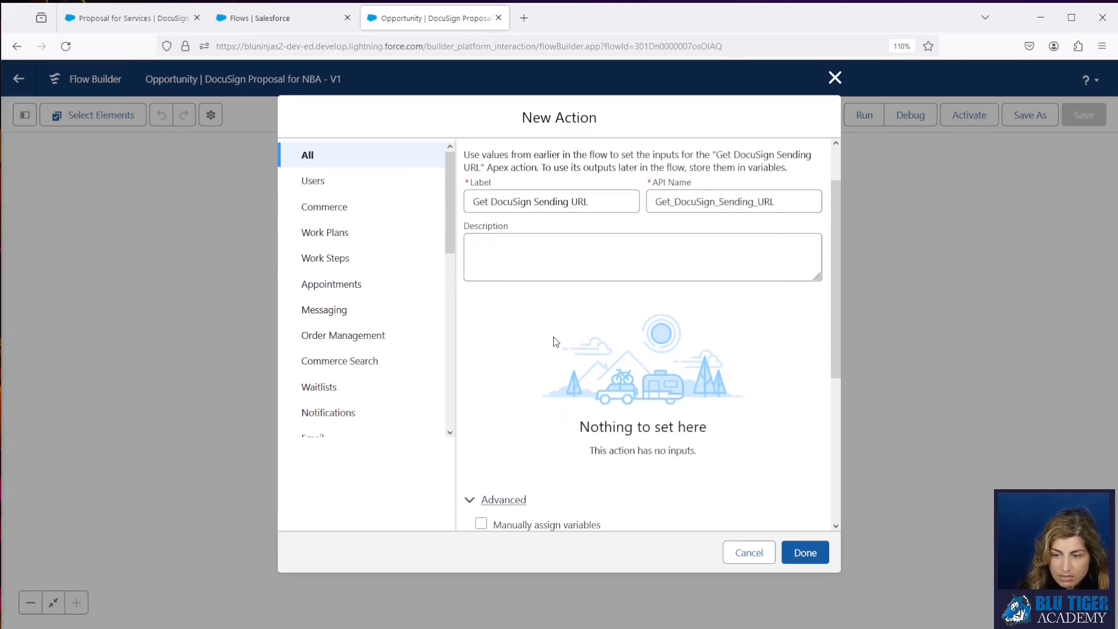
pyautogui.scroll(-4, 555, 336)
pyautogui.click(481, 269)
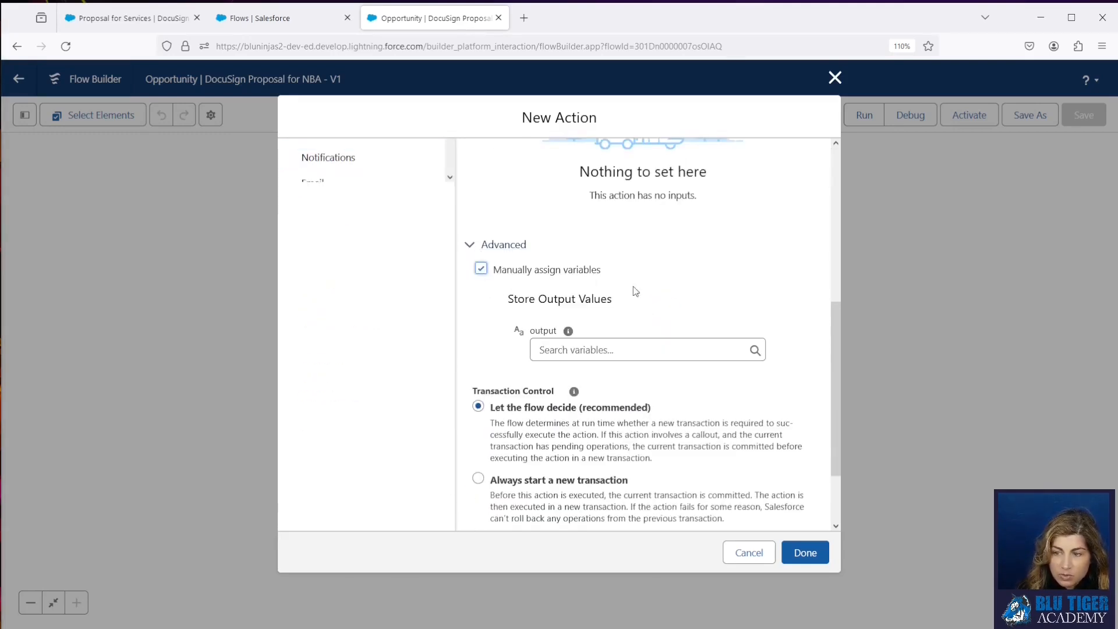
# - Store the action's output in a new Text variable named DocuSignSendingURL, then finish the action and save the flow
pyautogui.click(568, 349)
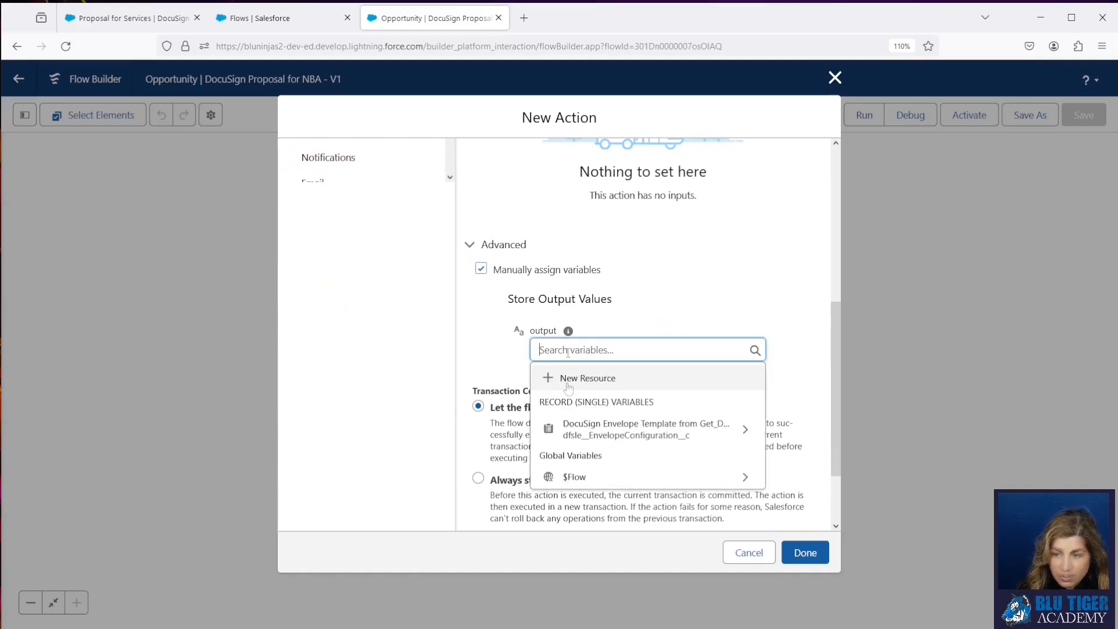
pyautogui.click(569, 378)
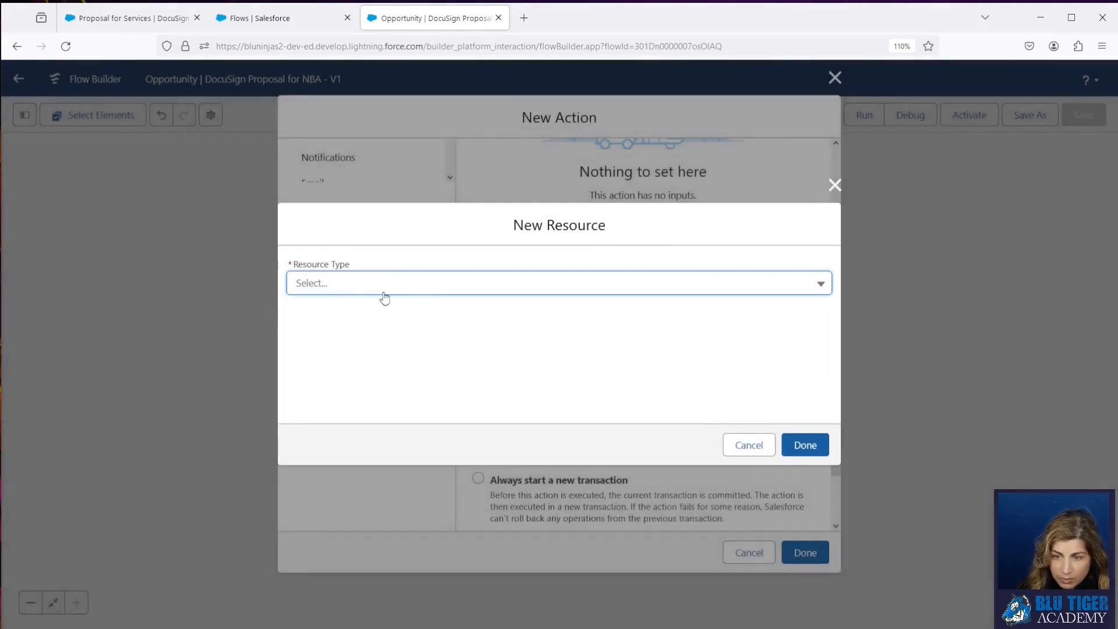
pyautogui.click(343, 283)
pyautogui.click(341, 314)
pyautogui.click(342, 315)
pyautogui.write('Docu')
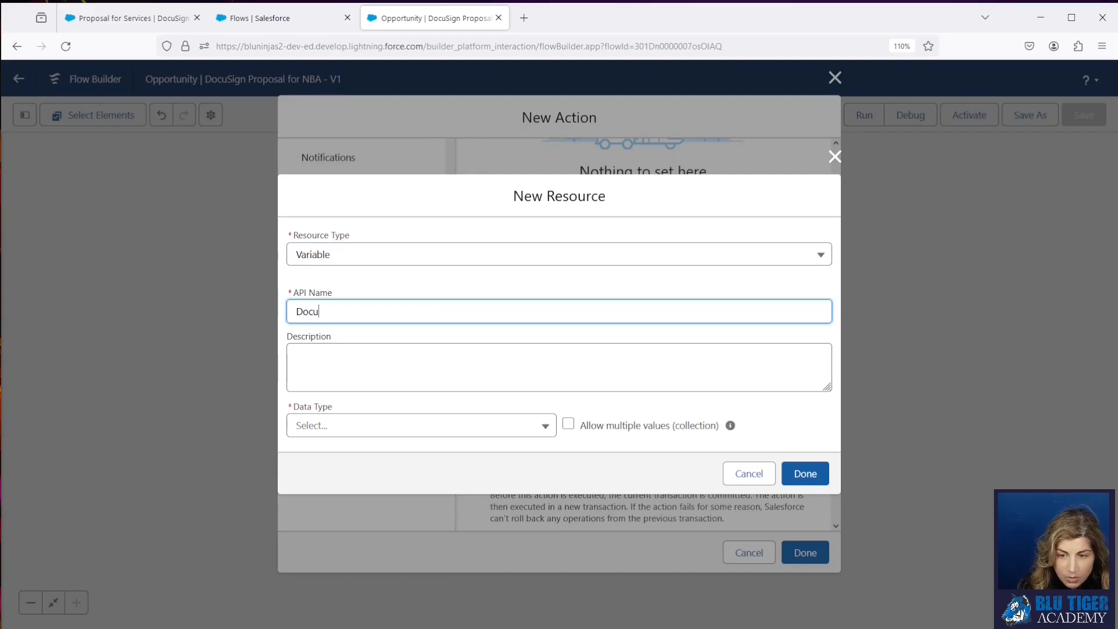
pyautogui.write('SignSendin')
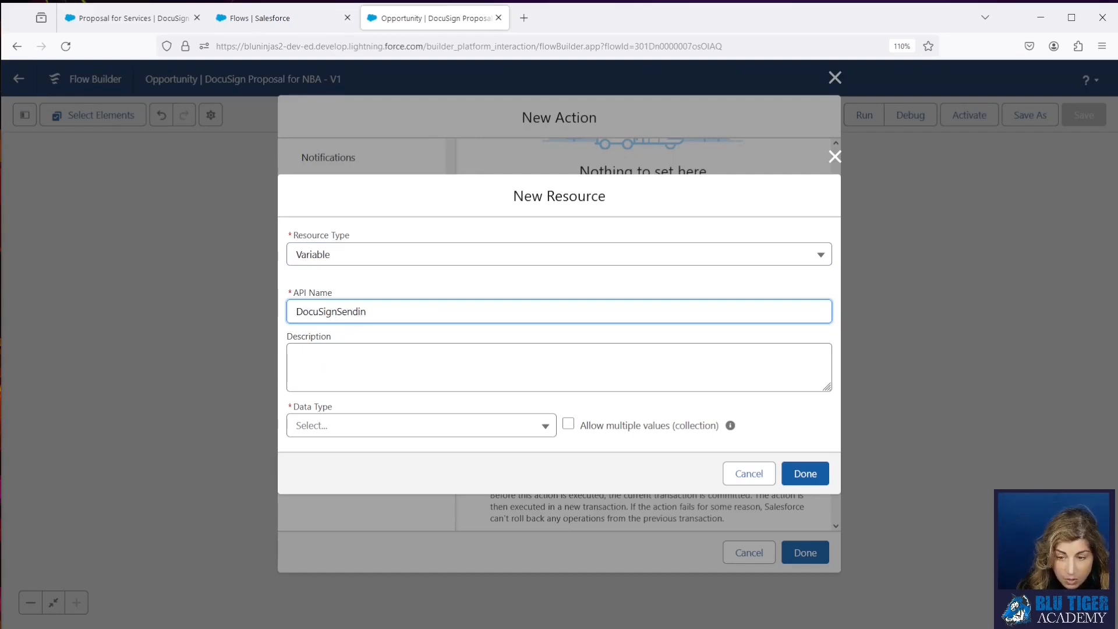
pyautogui.write('gURL')
pyautogui.click(350, 424)
pyautogui.click(350, 181)
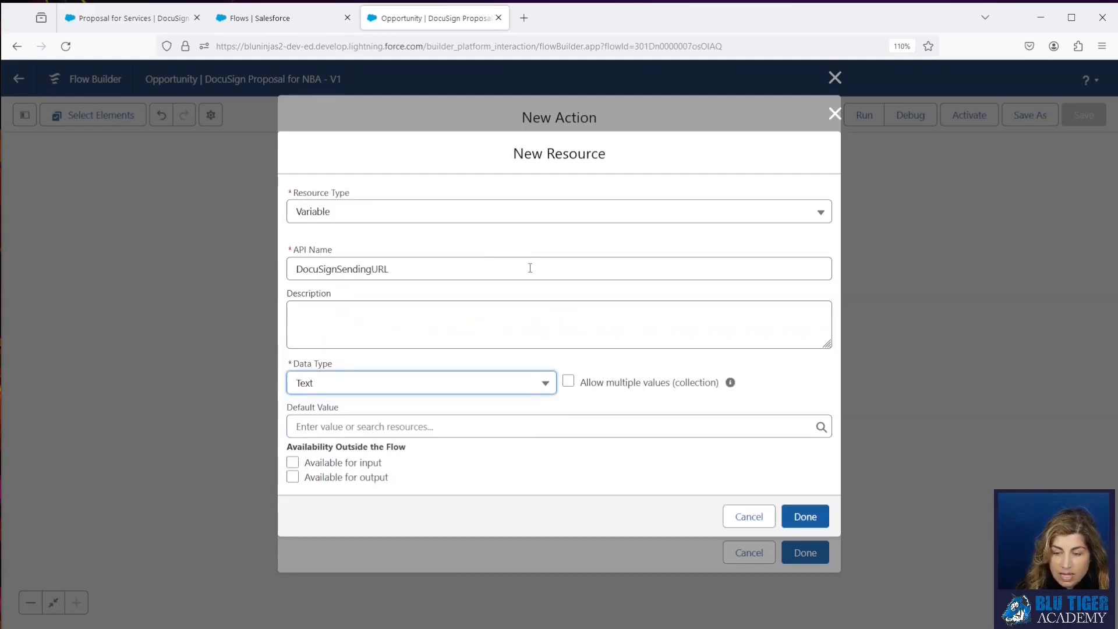
pyautogui.click(804, 516)
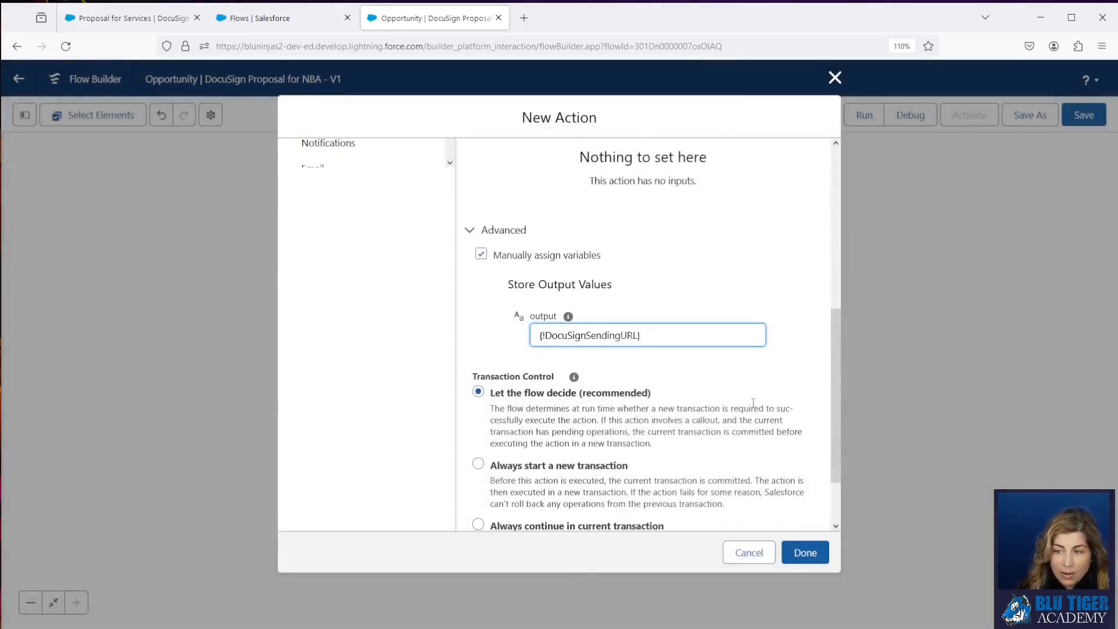
pyautogui.click(804, 552)
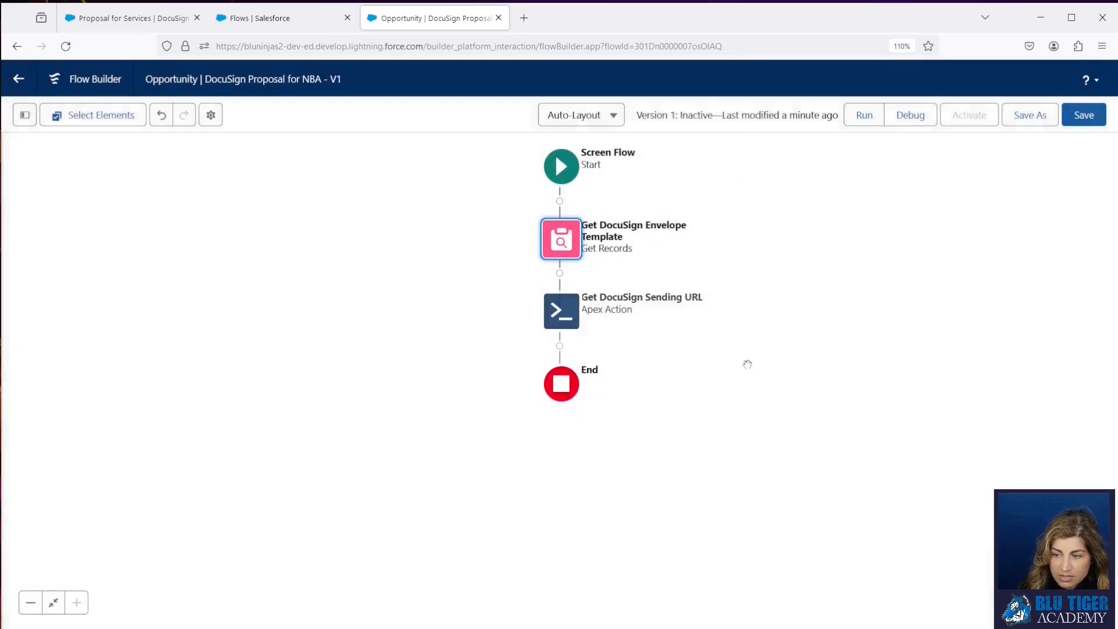
pyautogui.click(1084, 120)
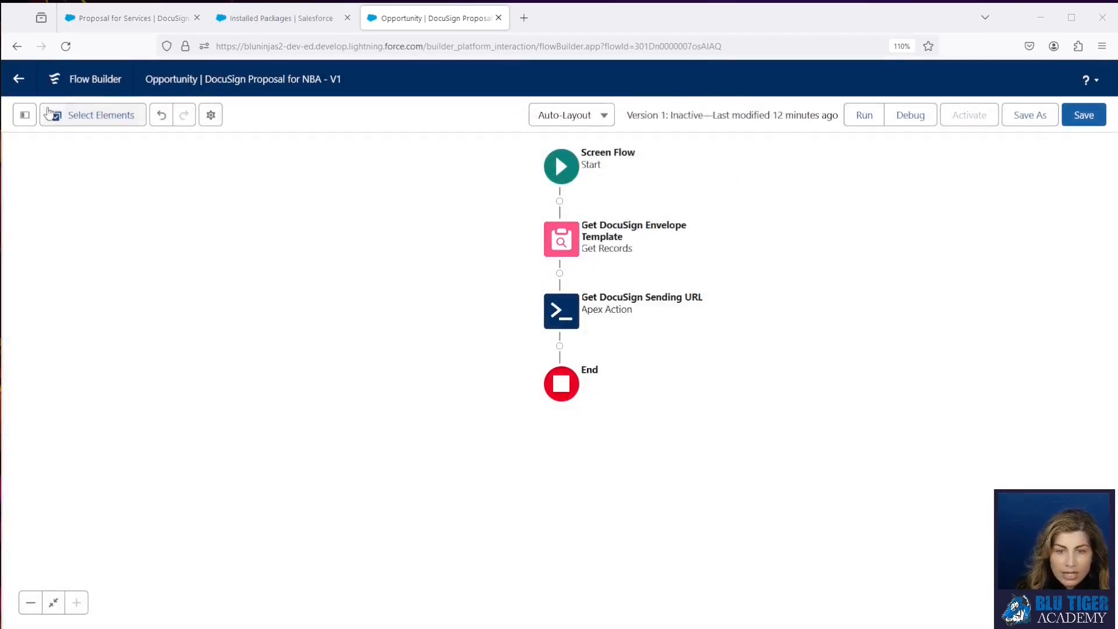
# - Create a new Text variable resource named recordId and make it available for input
pyautogui.click(30, 119)
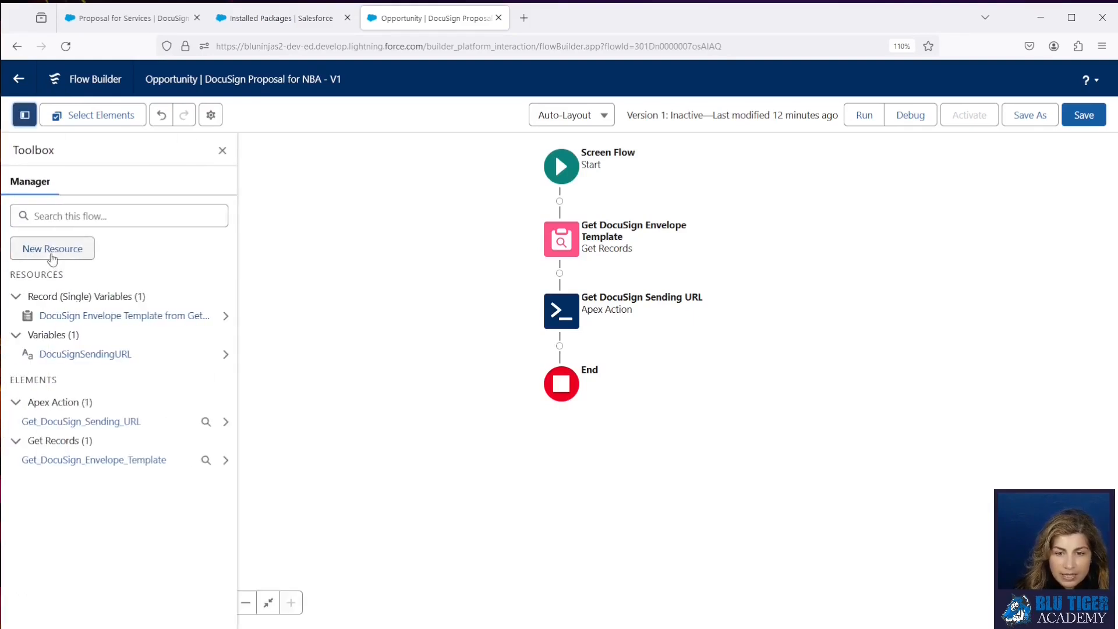
pyautogui.click(51, 253)
pyautogui.click(312, 282)
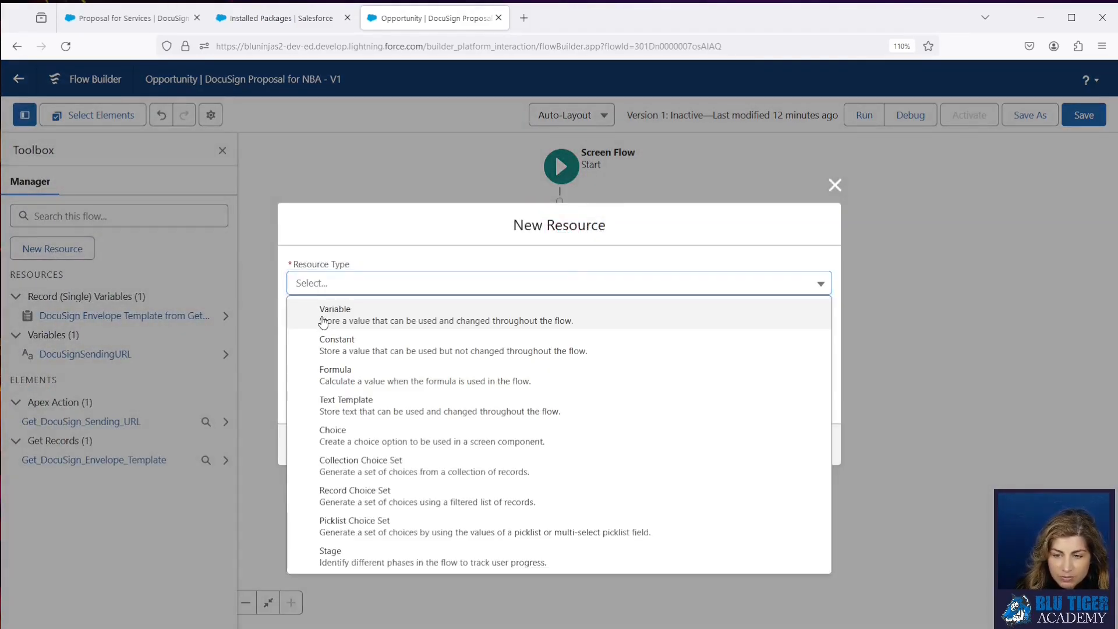
pyautogui.click(321, 318)
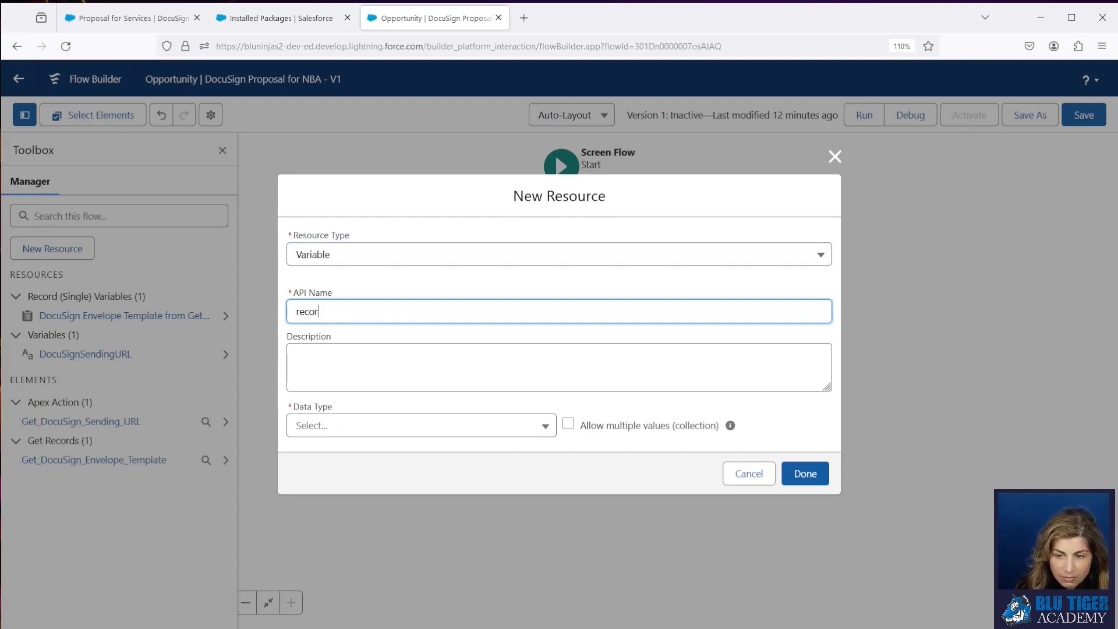
pyautogui.click(327, 426)
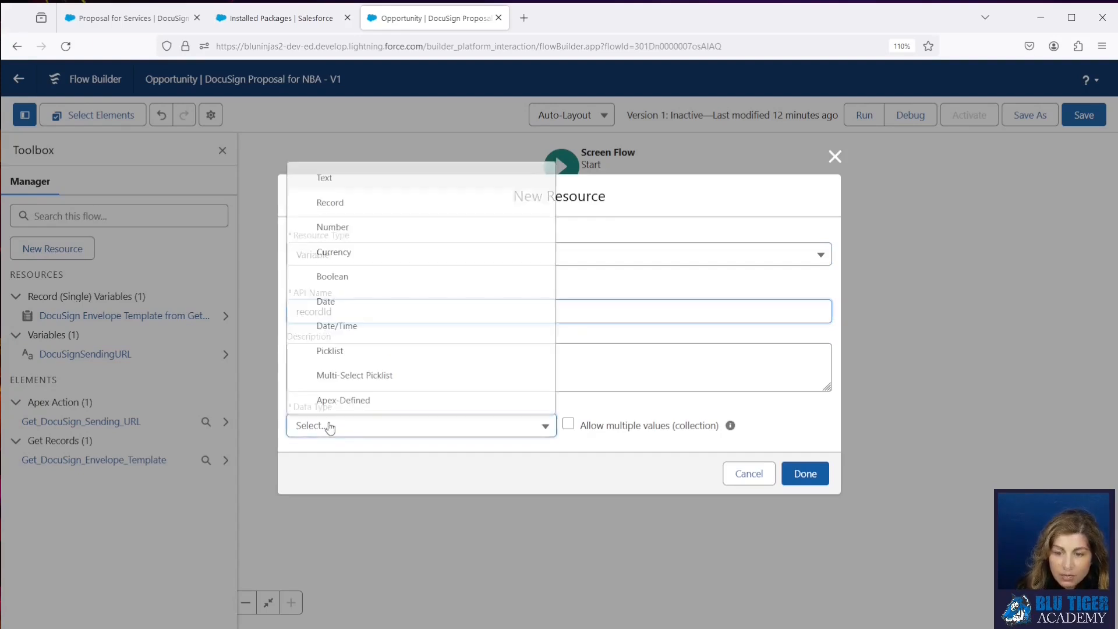
pyautogui.click(342, 178)
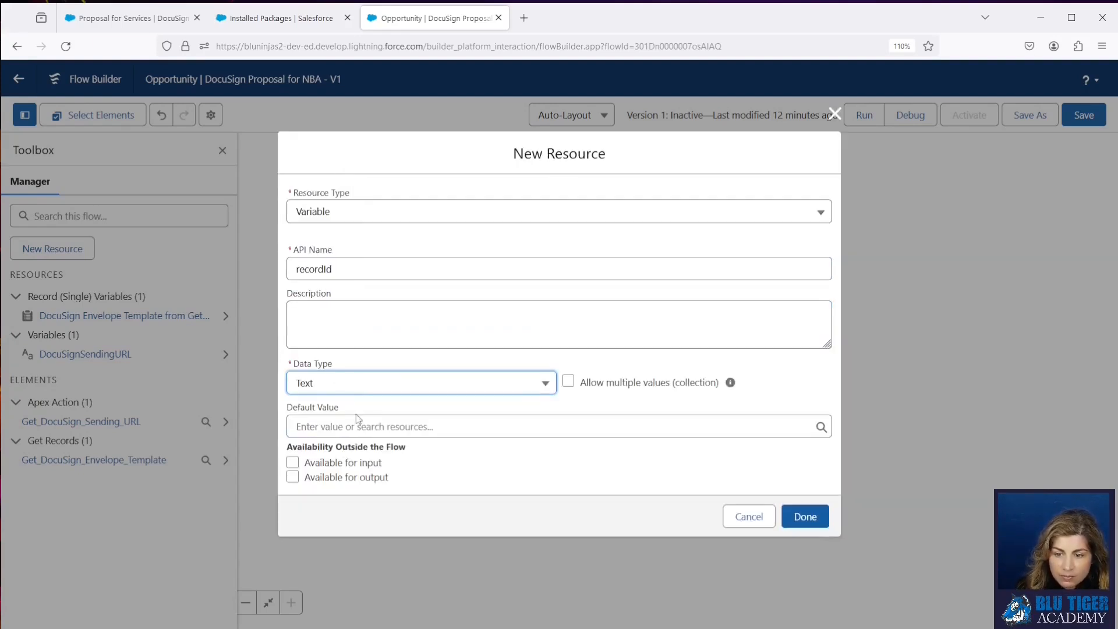
pyautogui.click(292, 463)
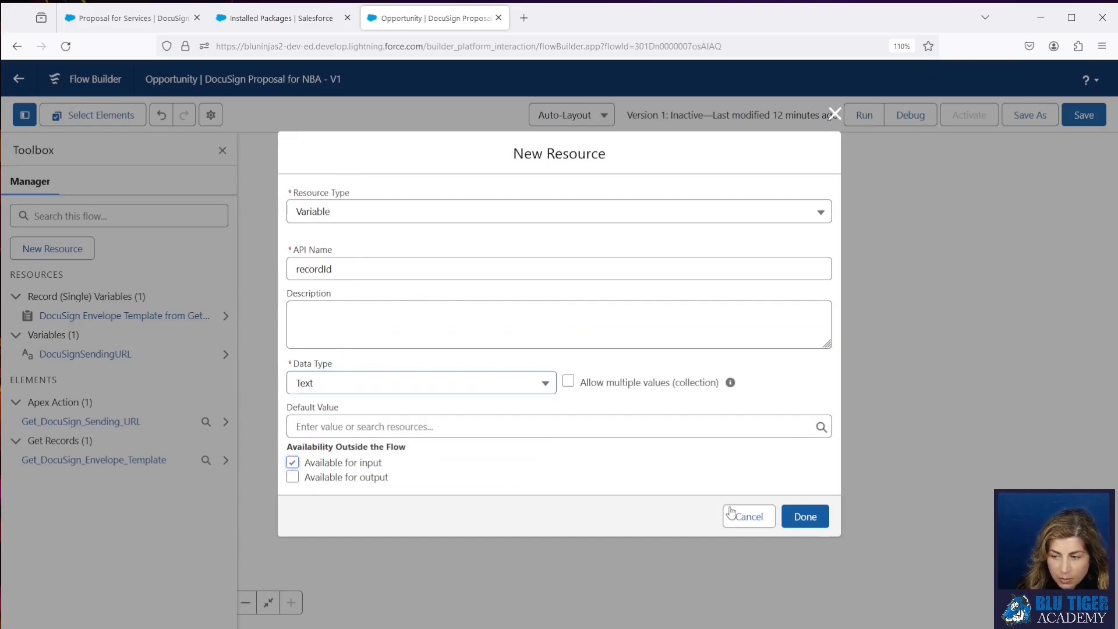
pyautogui.click(806, 516)
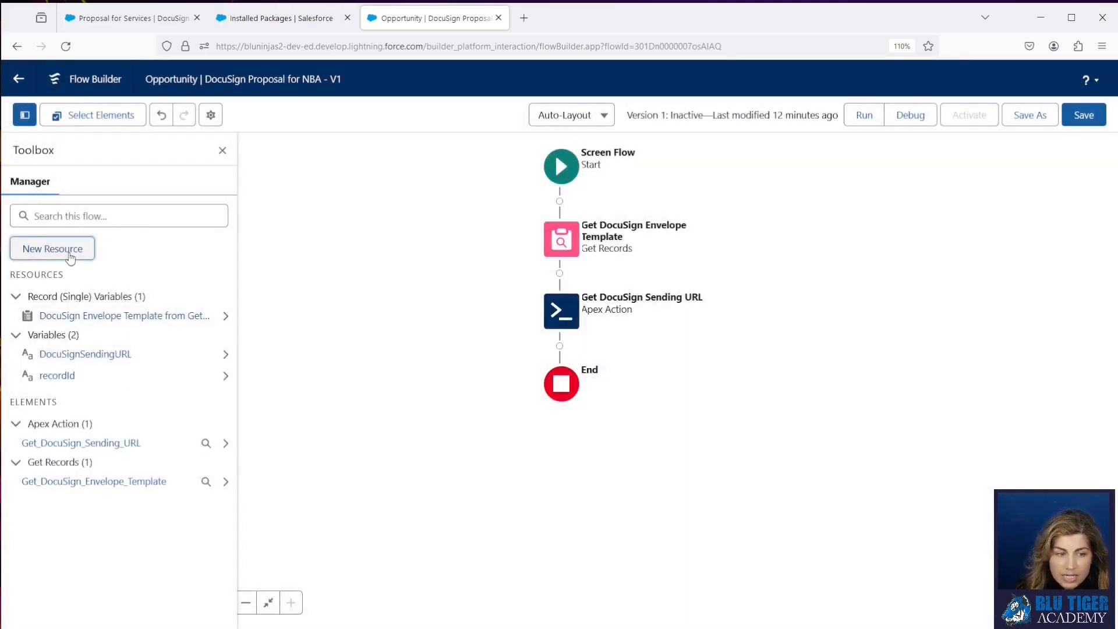
# - Start a new Formula resource named forDocuSignSendingPageURL with the Text data type
pyautogui.click(70, 254)
pyautogui.click(371, 291)
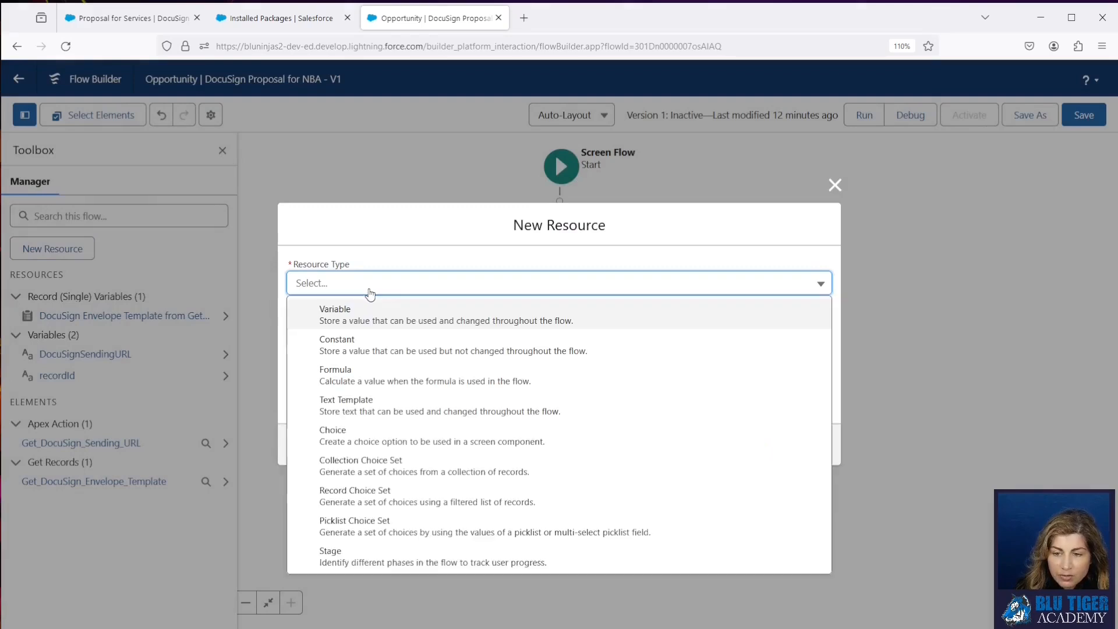
pyautogui.click(353, 376)
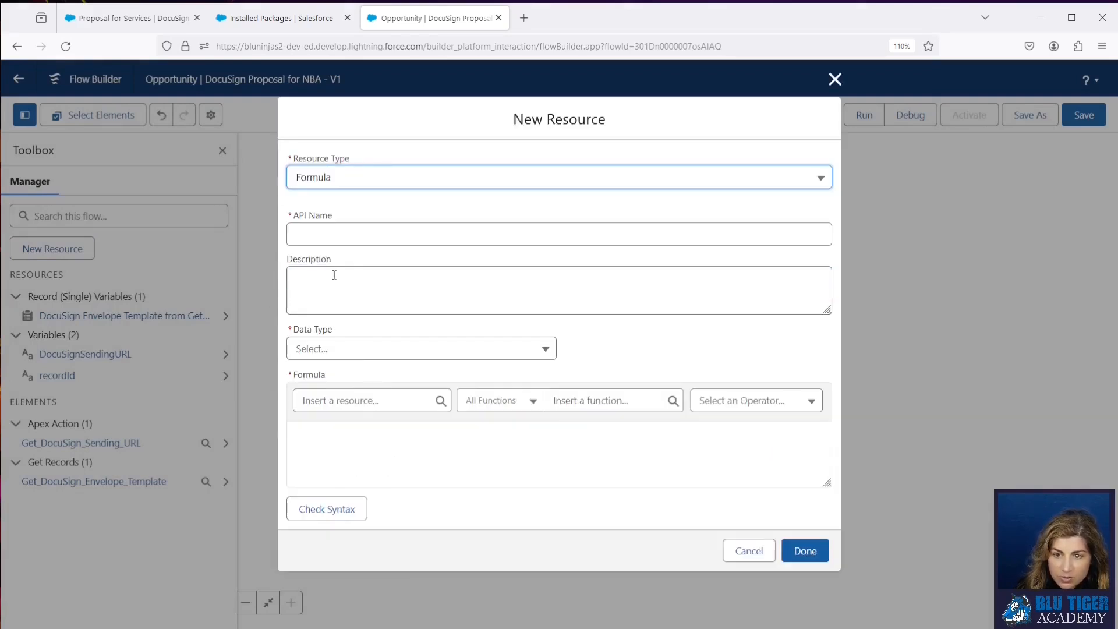
pyautogui.click(332, 235)
pyautogui.write('forDoc')
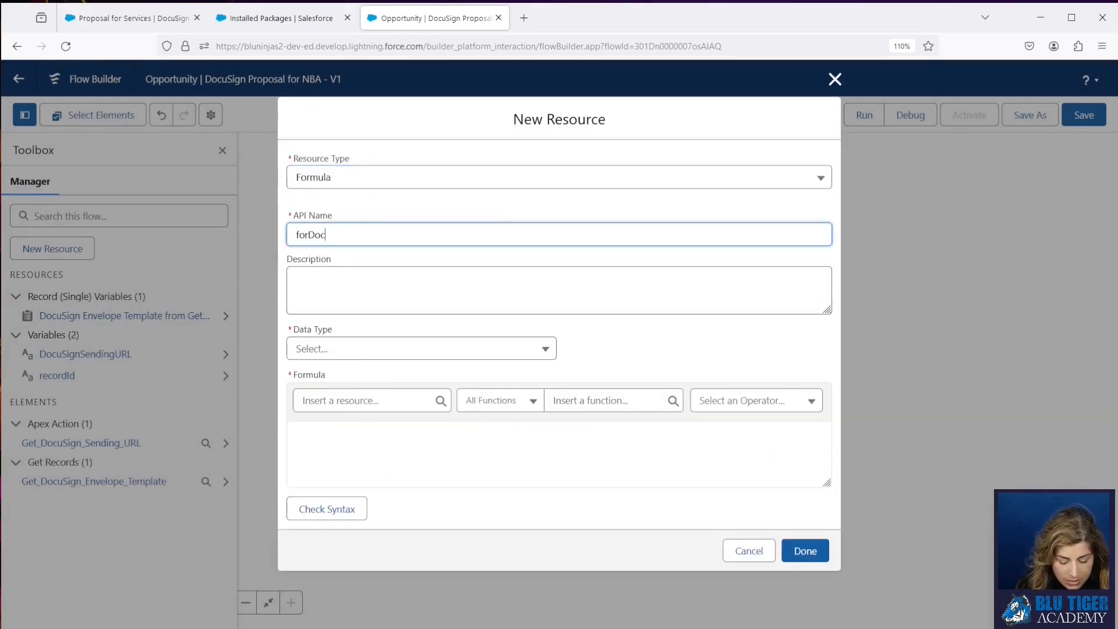
pyautogui.write('uSignSendingPageURL')
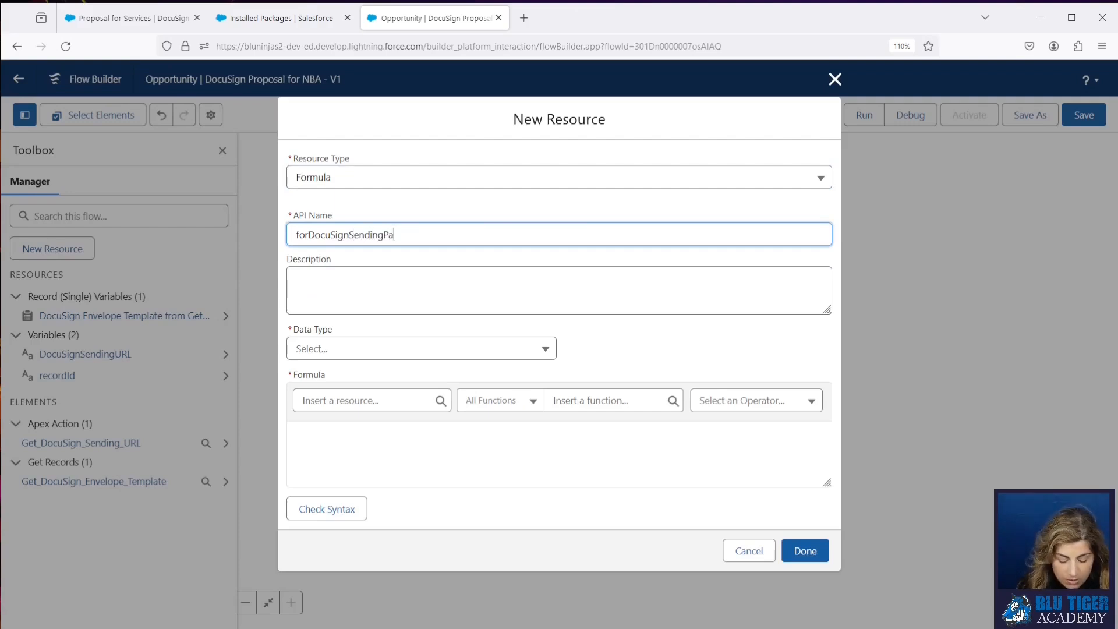
pyautogui.click(341, 354)
pyautogui.click(350, 377)
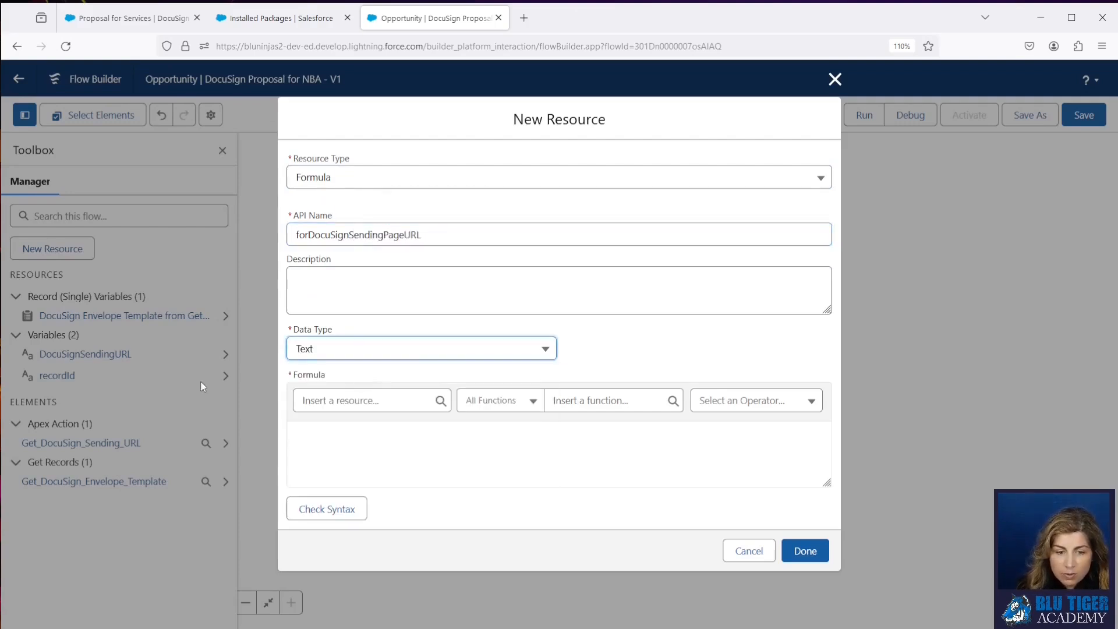
# - Enter a formula concatenating {!DocuSignSendingURL} with sId and recordId from {!recordId}, sendingExperience 'null', isEmbedded 'false', templateId from {!Get_DocuSign_Envelope_Template.Id}, and title 'DocuSign Proposal'
pyautogui.click(521, 470)
pyautogui.write("{!DocuSignSendingURL} & '&sId=' & {!recordId} & '&sendingExperience=' & 'null' & '&isEmbedded=' & 'false' & '&templateId=' & {!Get_DocuSign_Envelope_Template.Id} & '&recordId=' & {!recordId} & '&title' & 'DocuSign Proposal'")
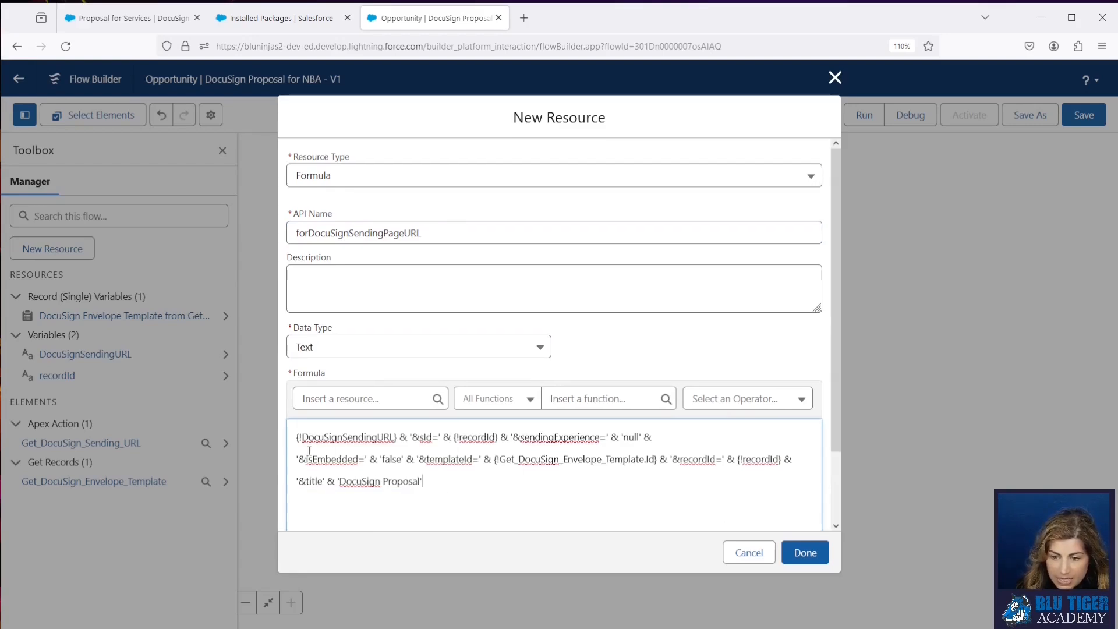
# - Review the formula's URL parts and compare its template ID reference with the Proposal for Services envelope template record
pyautogui.moveTo(292, 436); pyautogui.dragTo(394, 437)
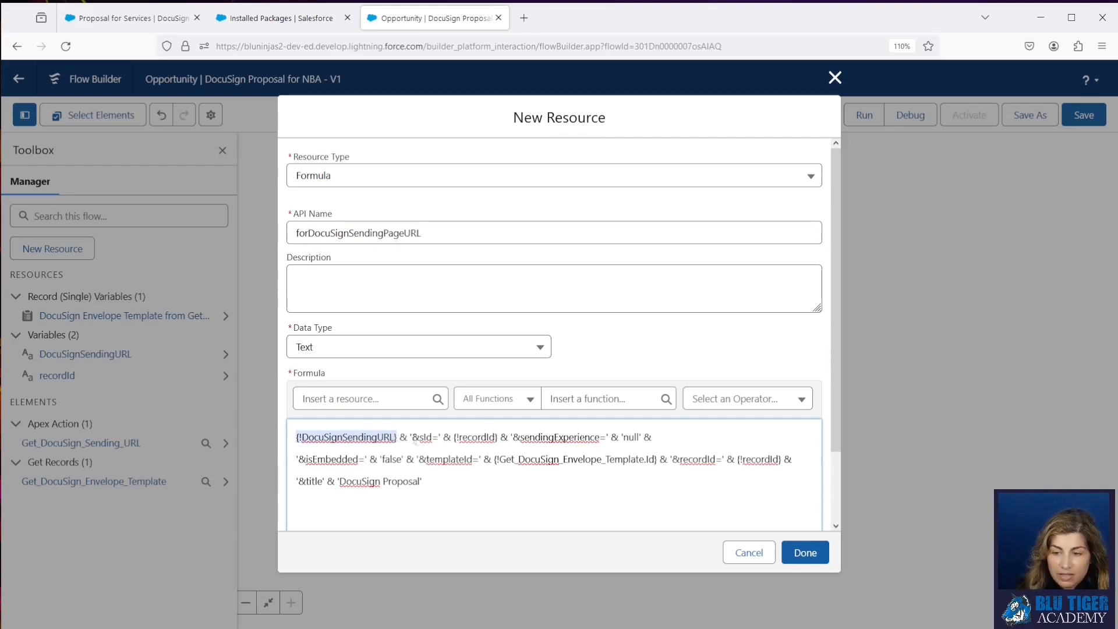
pyautogui.moveTo(413, 439); pyautogui.dragTo(663, 488)
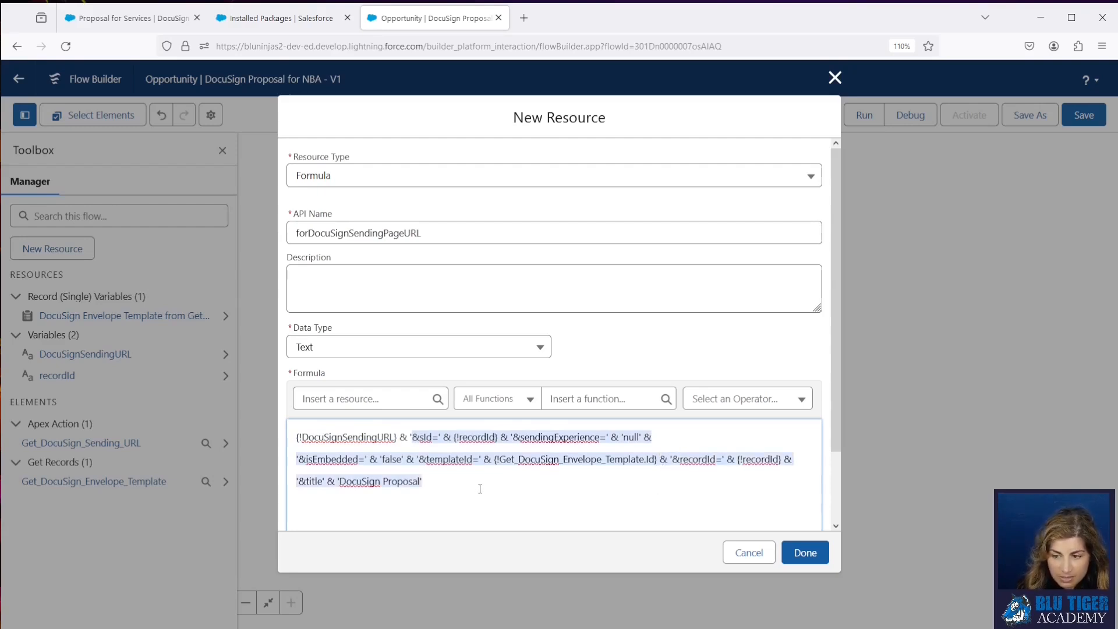
pyautogui.click(531, 487)
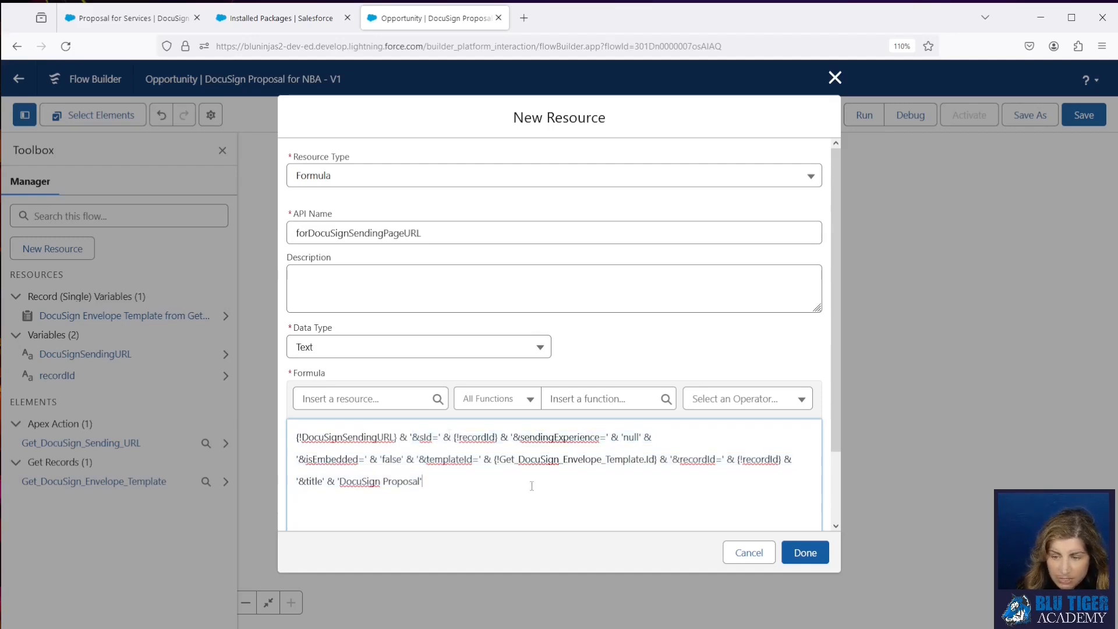
pyautogui.moveTo(452, 437); pyautogui.dragTo(657, 461)
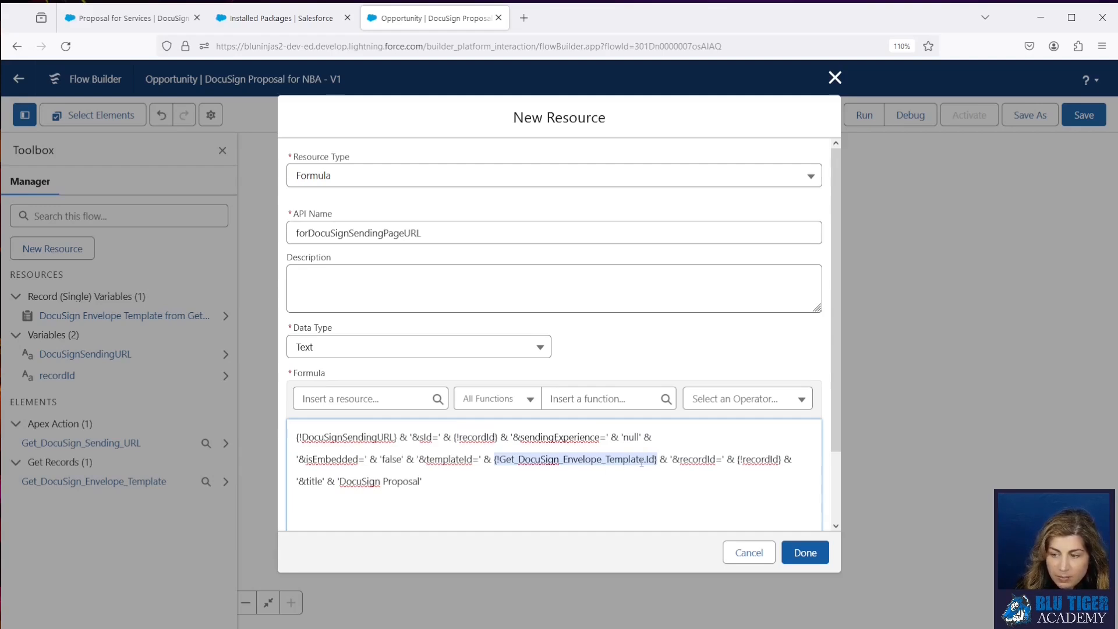
pyautogui.click(131, 22)
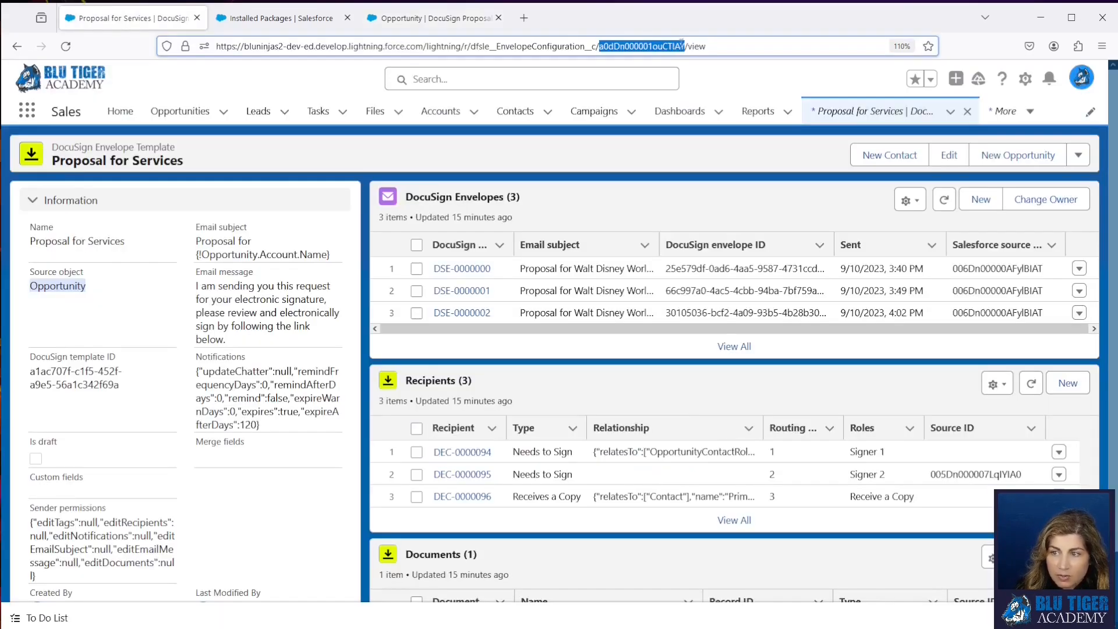
pyautogui.click(431, 18)
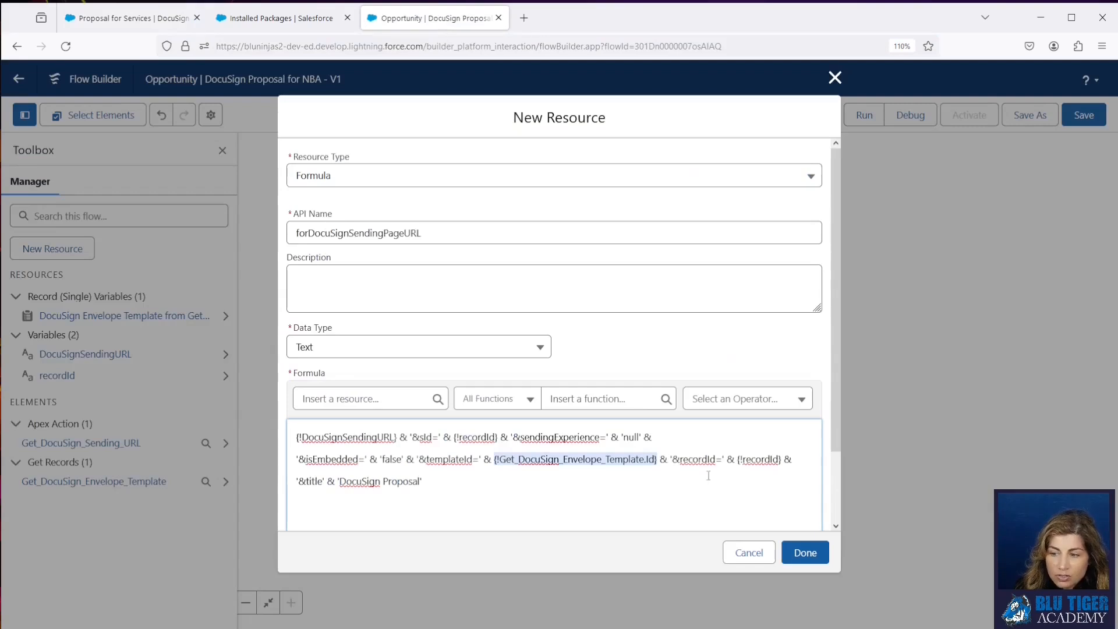
pyautogui.moveTo(689, 460); pyautogui.dragTo(772, 460)
pyautogui.moveTo(346, 482); pyautogui.dragTo(438, 487)
# - Check the formula's syntax, finish the resource and save the flow
pyautogui.scroll(-2, 502, 494)
pyautogui.click(327, 509)
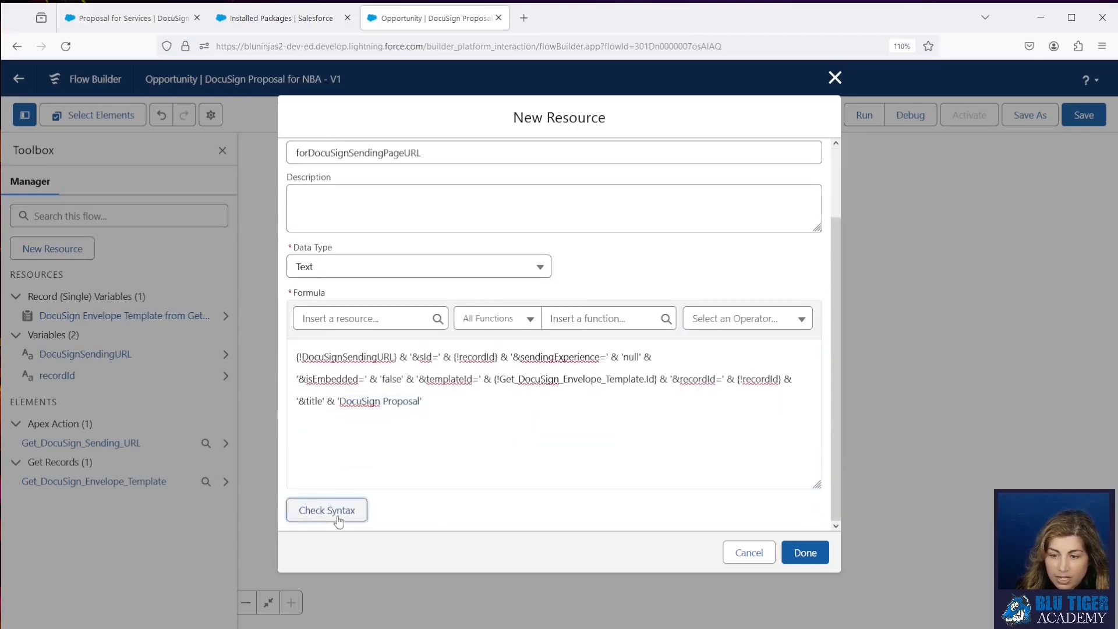
pyautogui.click(804, 552)
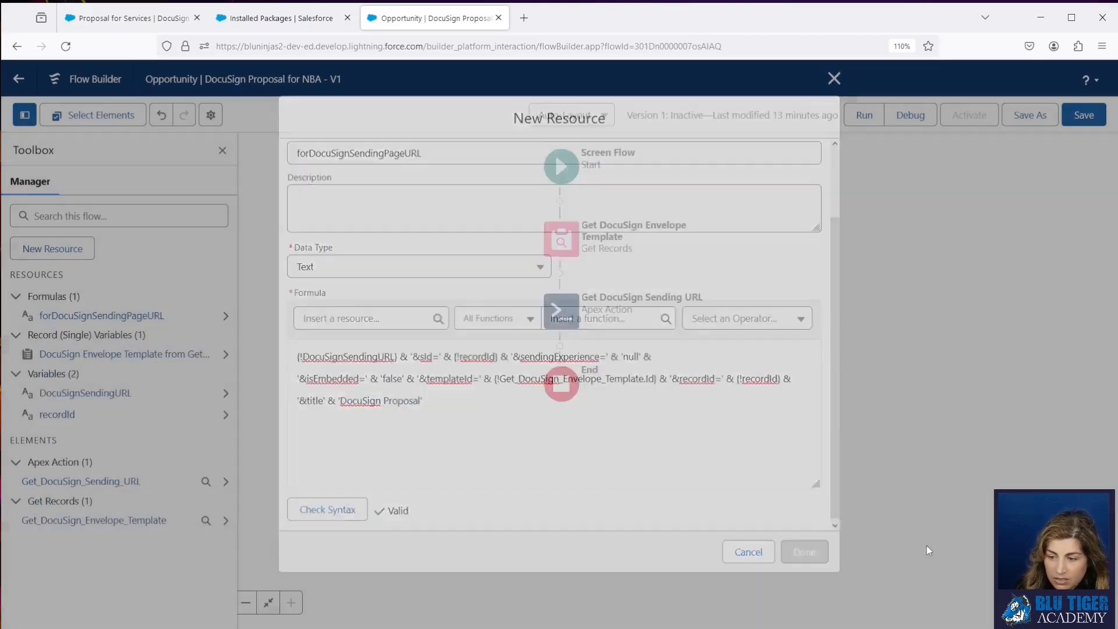
pyautogui.click(1084, 116)
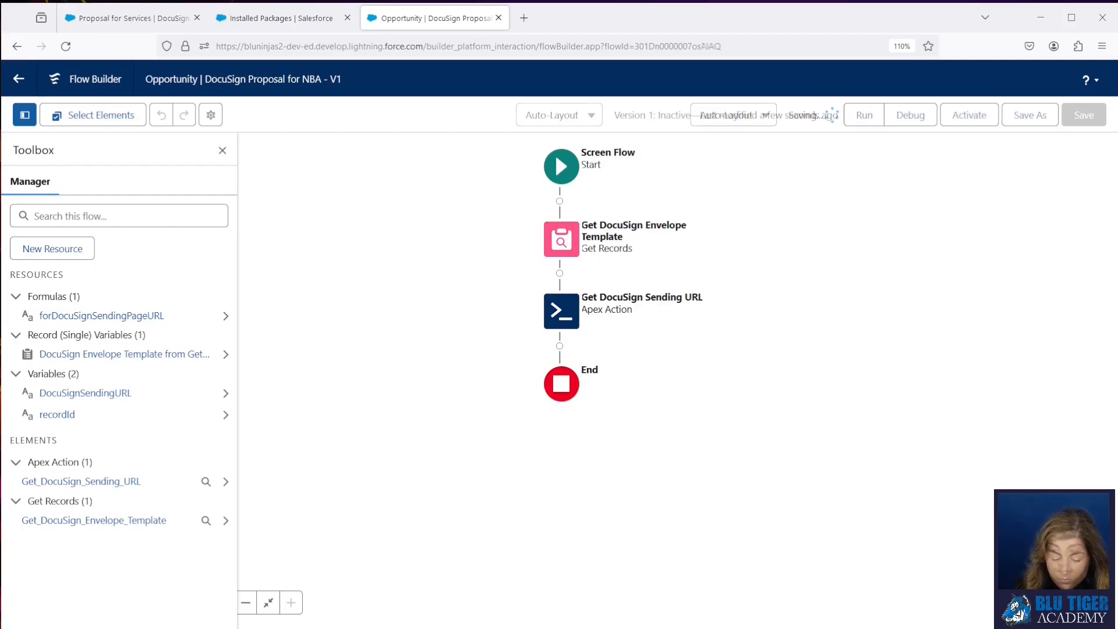
# - Add an Action element after Get DocuSign Sending URL, using the navigateEverywhereLFA action
pyautogui.click(558, 347)
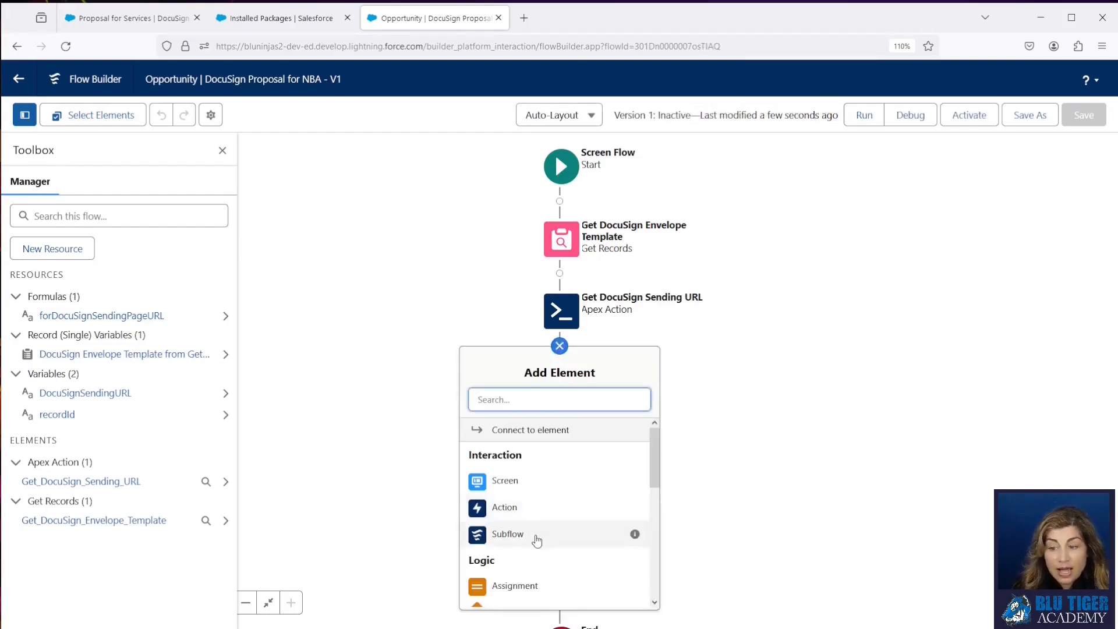
pyautogui.click(579, 505)
pyautogui.click(540, 185)
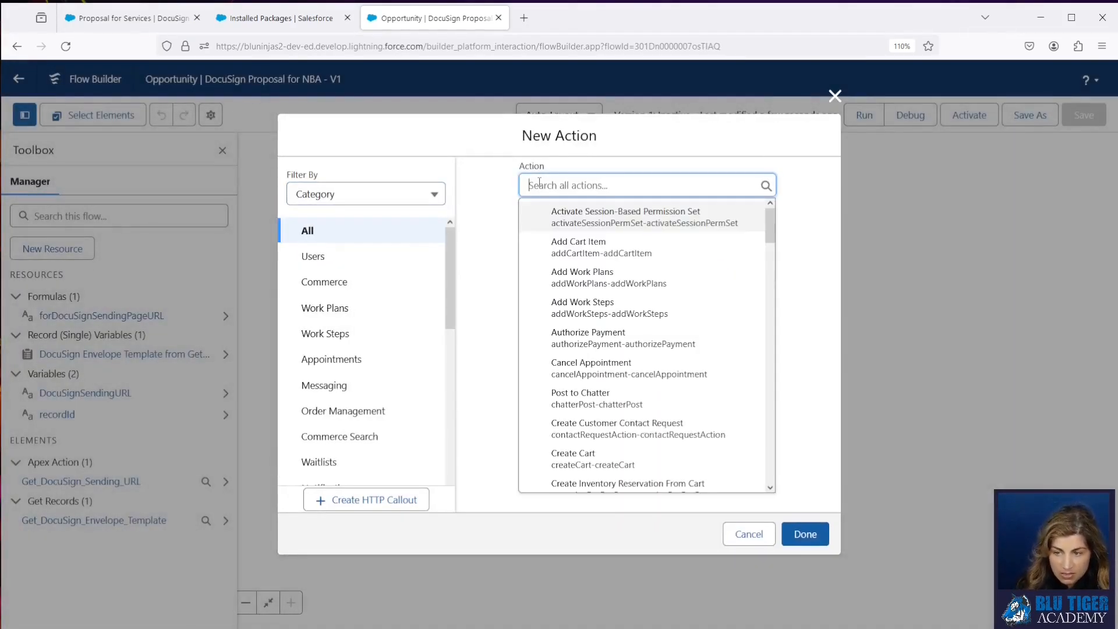
pyautogui.write('navi')
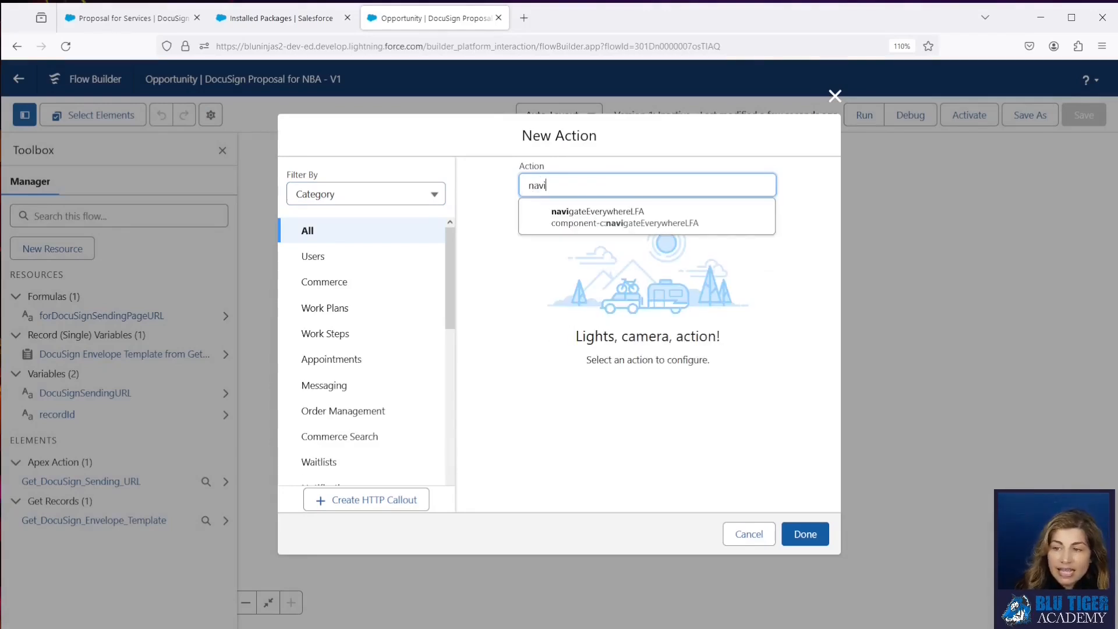
pyautogui.click(598, 216)
# - Label the navigation action "Send to URL" with the API name Send_to_URL
pyautogui.click(540, 261)
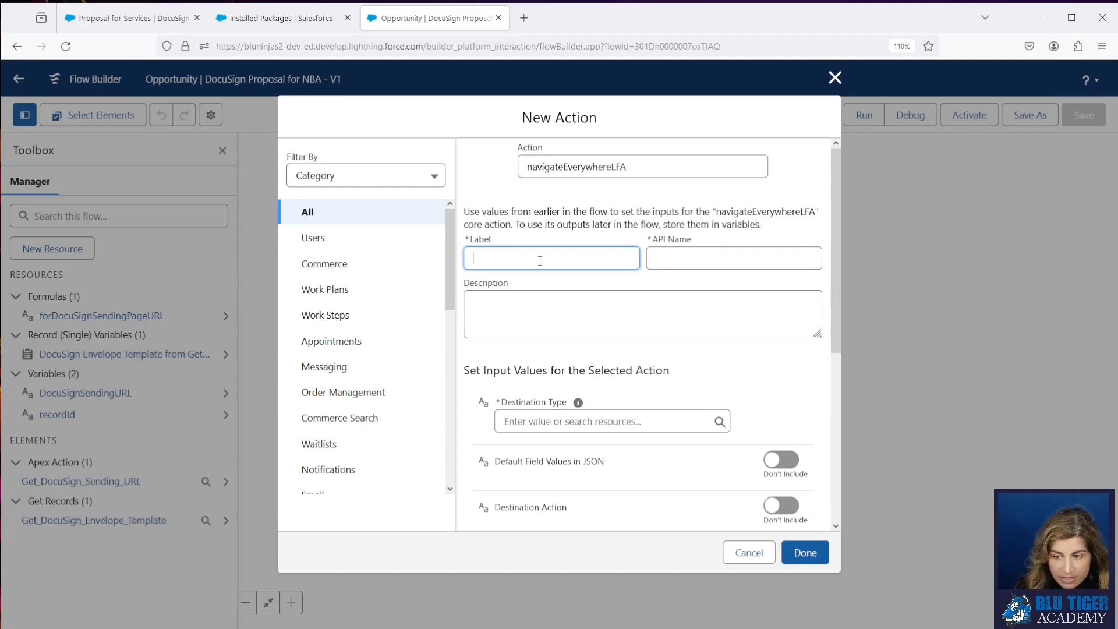
pyautogui.write('Send')
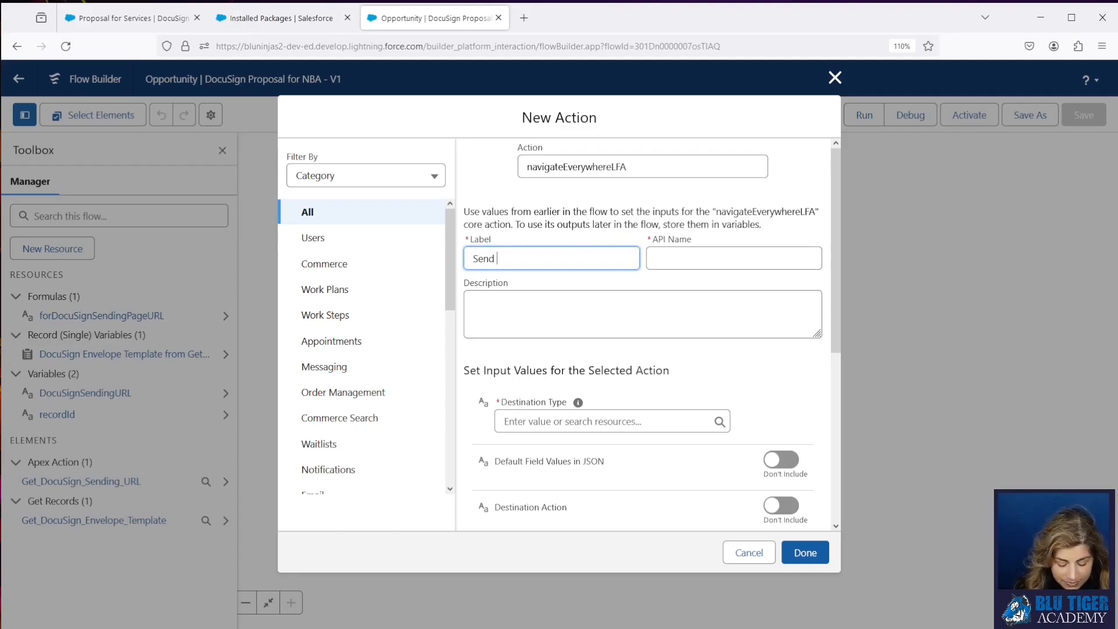
pyautogui.write('to URL')
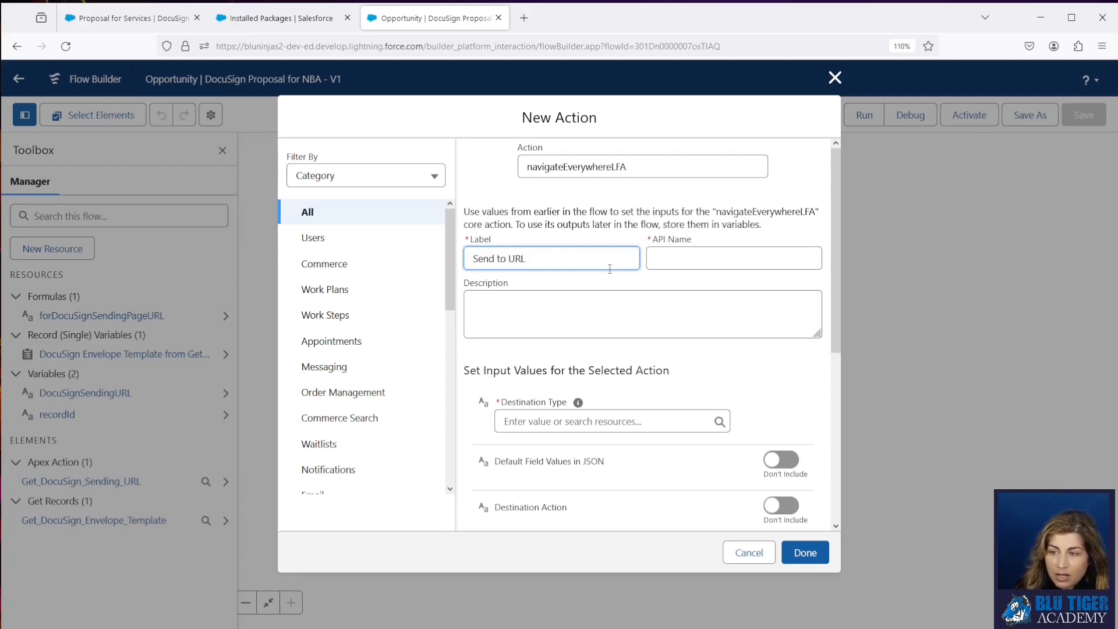
pyautogui.press('Tab')
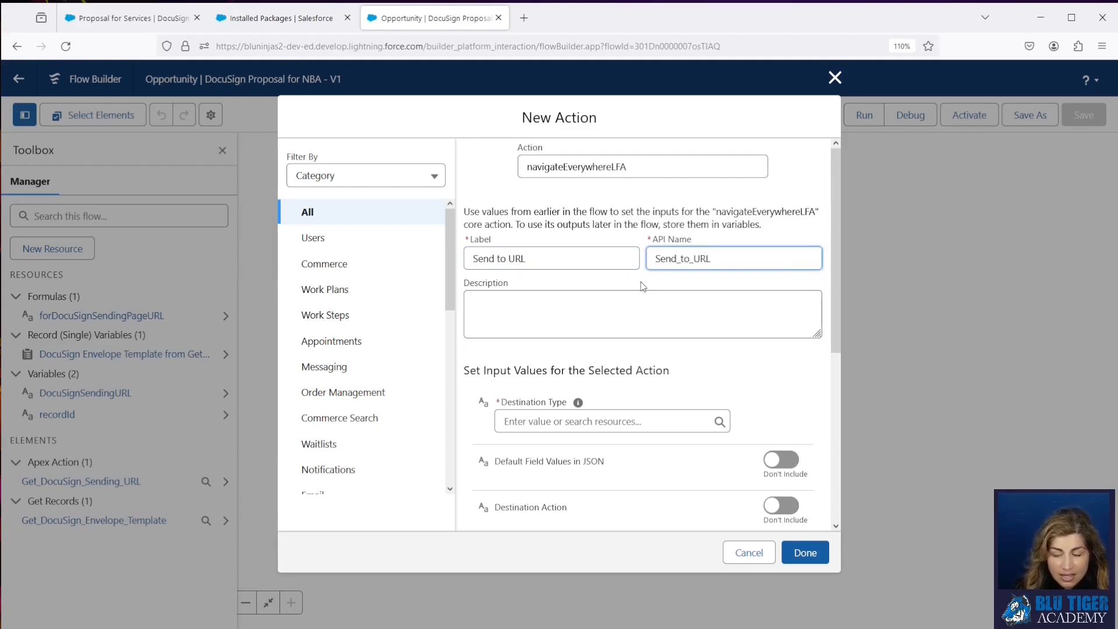
# - Set the navigation action's Destination Type to url
pyautogui.scroll(-2, 643, 287)
pyautogui.click(643, 344)
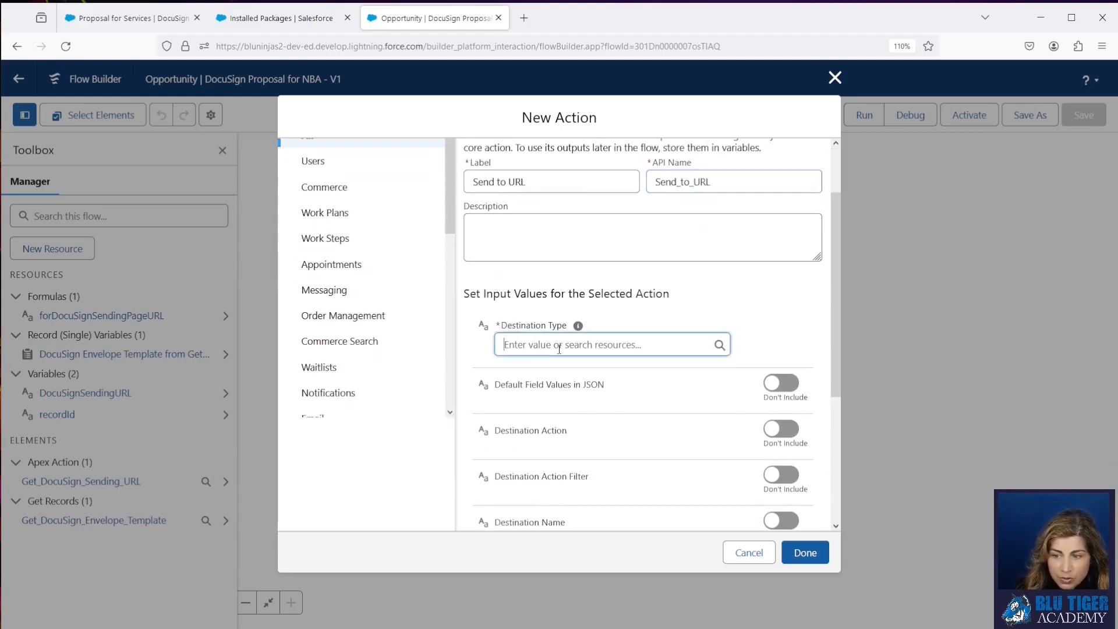
pyautogui.write('url')
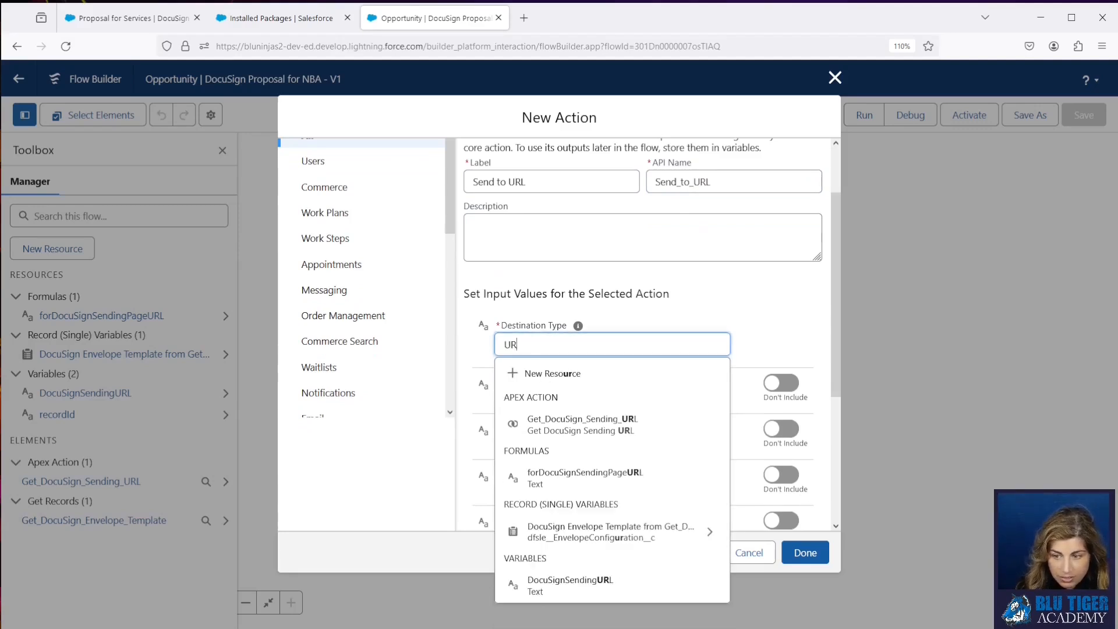
pyautogui.click(626, 319)
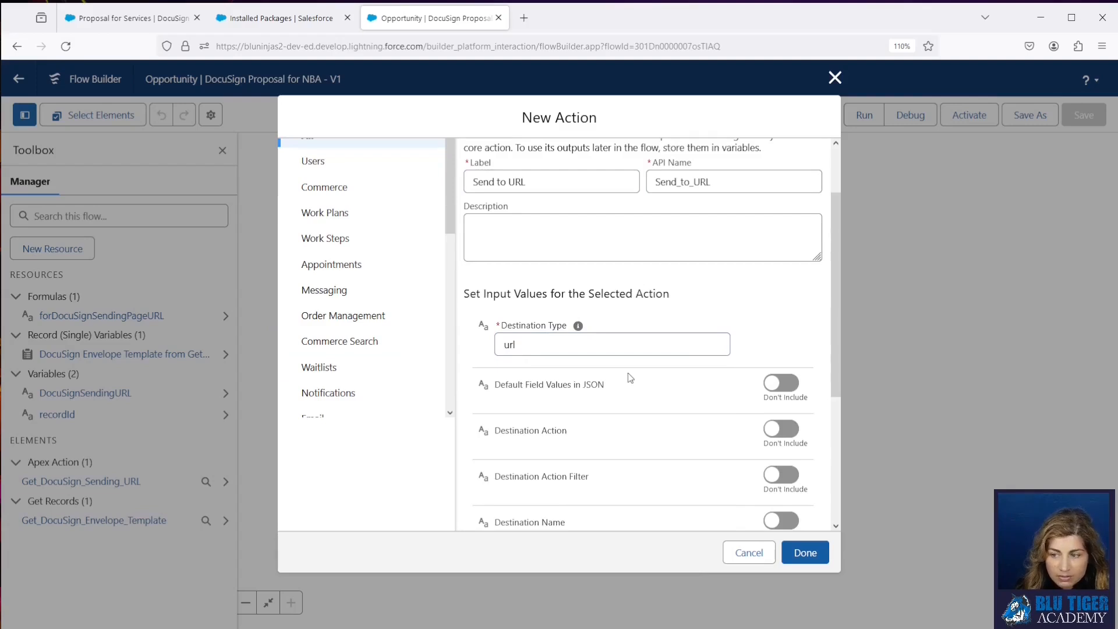
# - Include the Destination URL input, set it to the forDocuSignSendingPageURL formula, and finish the action
pyautogui.scroll(-5, 628, 373)
pyautogui.click(781, 396)
pyautogui.click(606, 418)
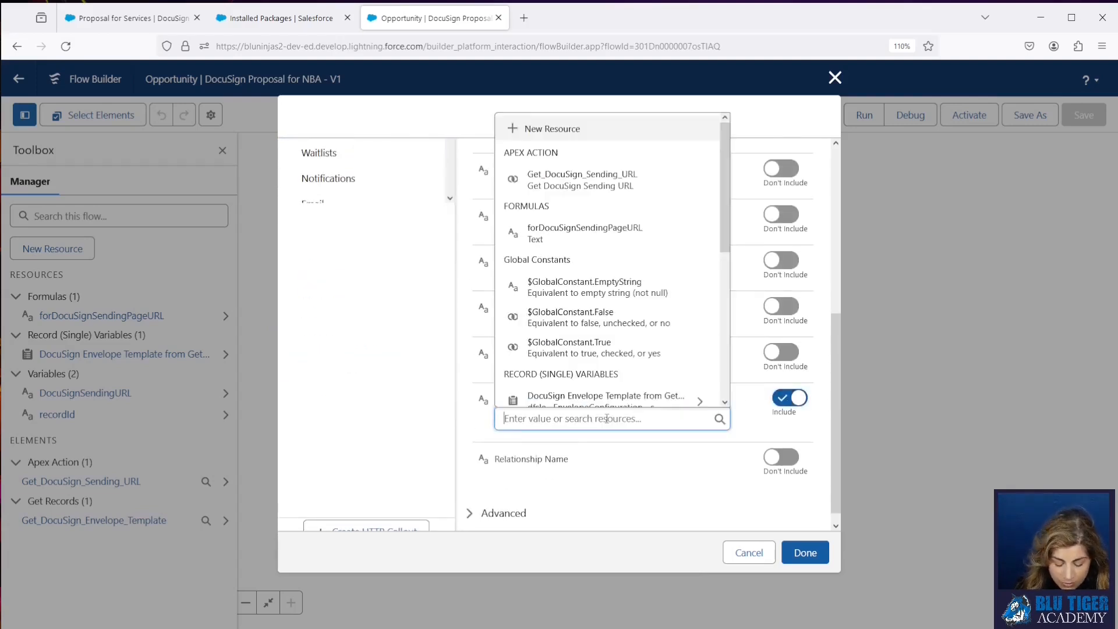
pyautogui.write('for')
pyautogui.click(583, 397)
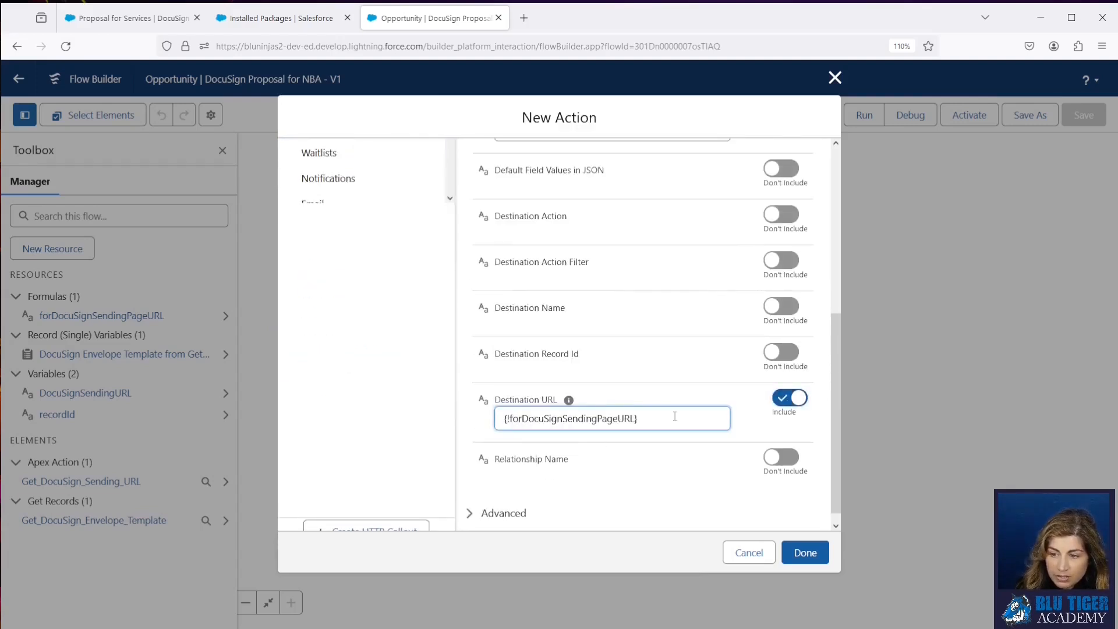
pyautogui.click(796, 552)
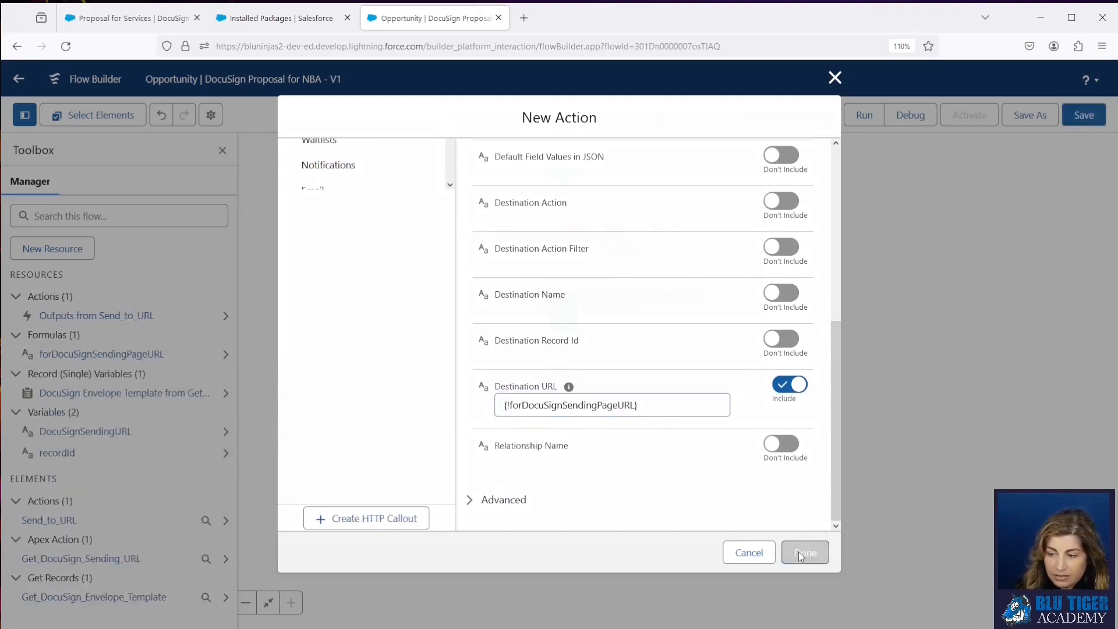
# - Save and activate the DocuSign Proposal for NBA flow
pyautogui.click(1086, 116)
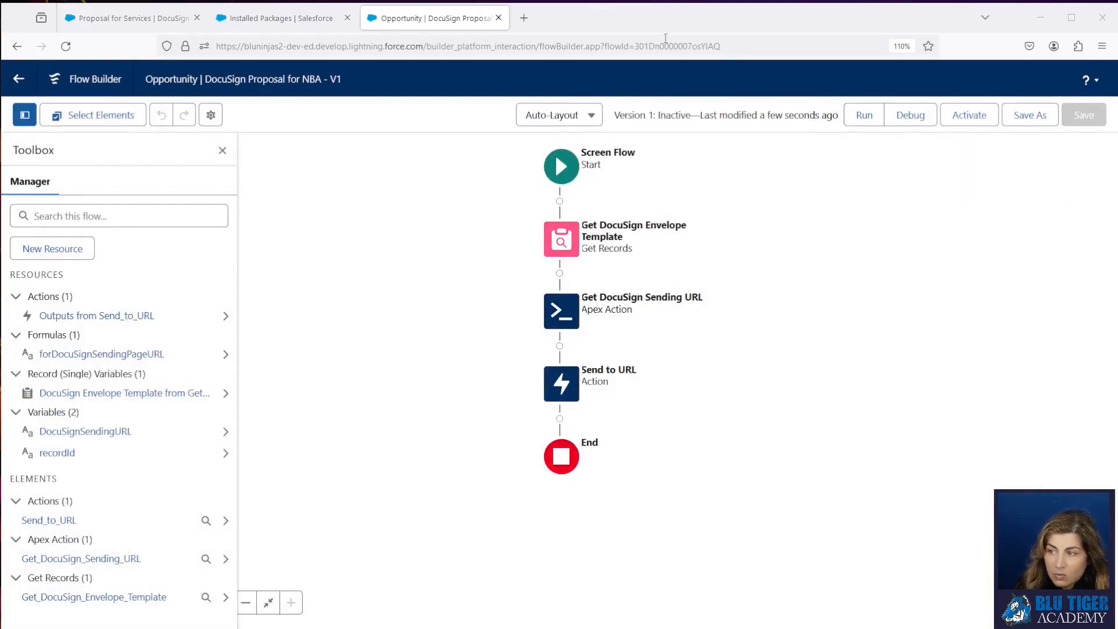
pyautogui.click(968, 115)
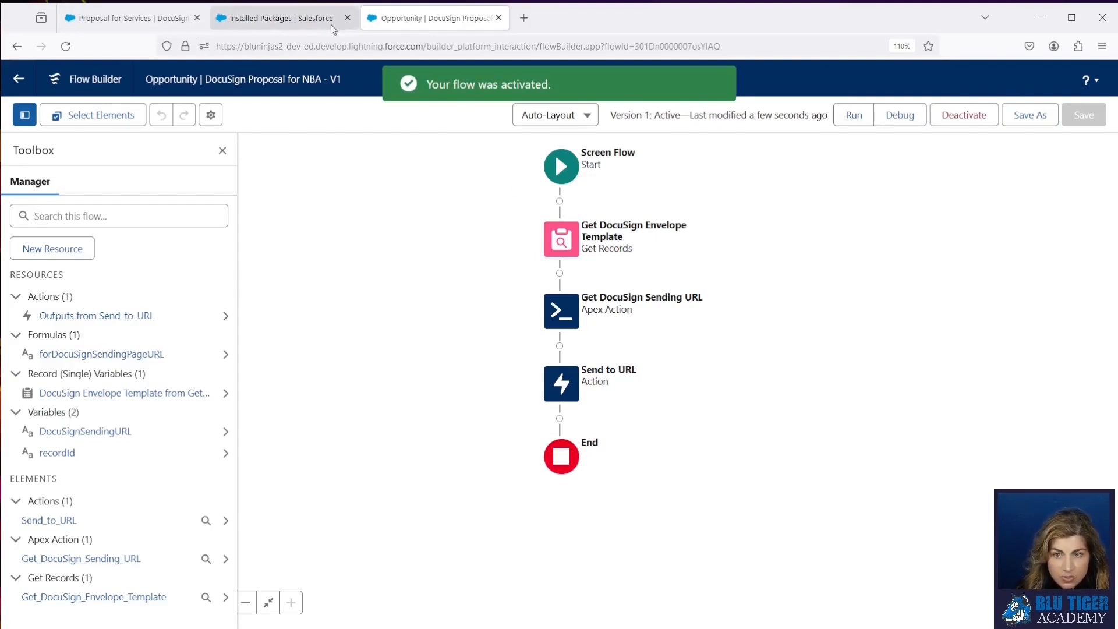
# - Switch to the Sales app's browser tab and open the Recommendations list
pyautogui.click(143, 24)
pyautogui.click(27, 110)
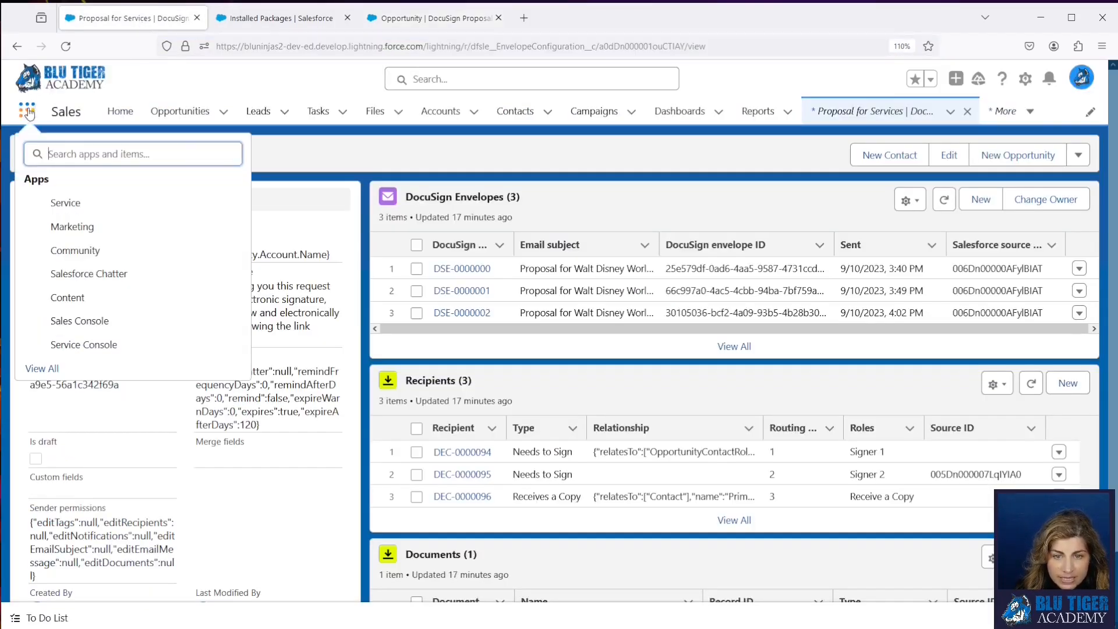
pyautogui.write('recommen')
pyautogui.click(61, 245)
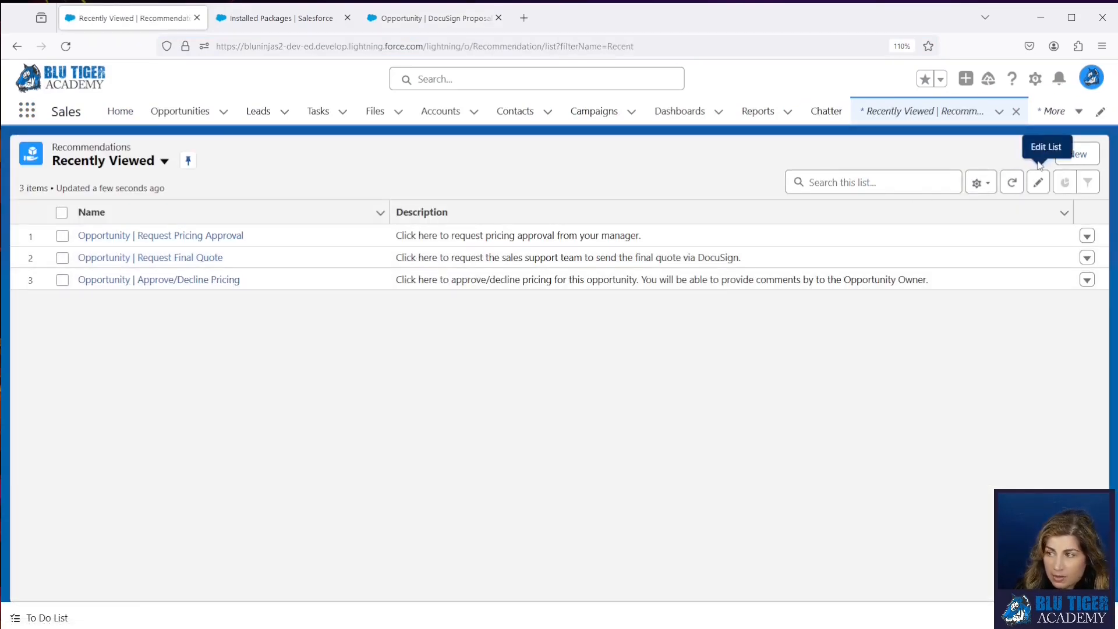
# - Start a new recommendation and name it "Opportunity | DocuSign Proposal"
pyautogui.click(1078, 154)
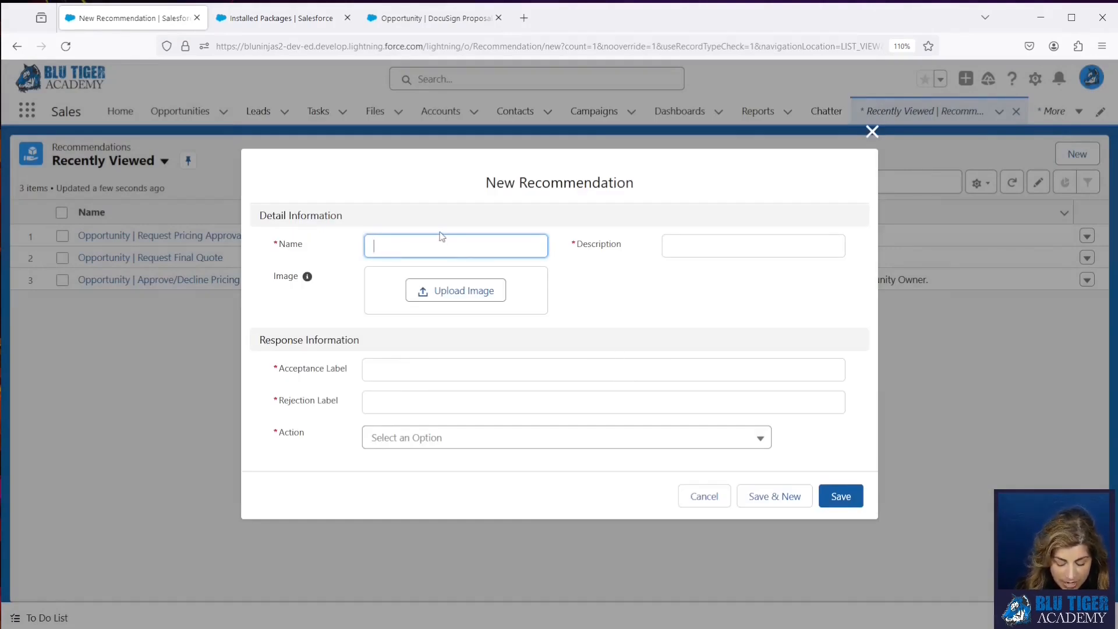
pyautogui.write('Opportun')
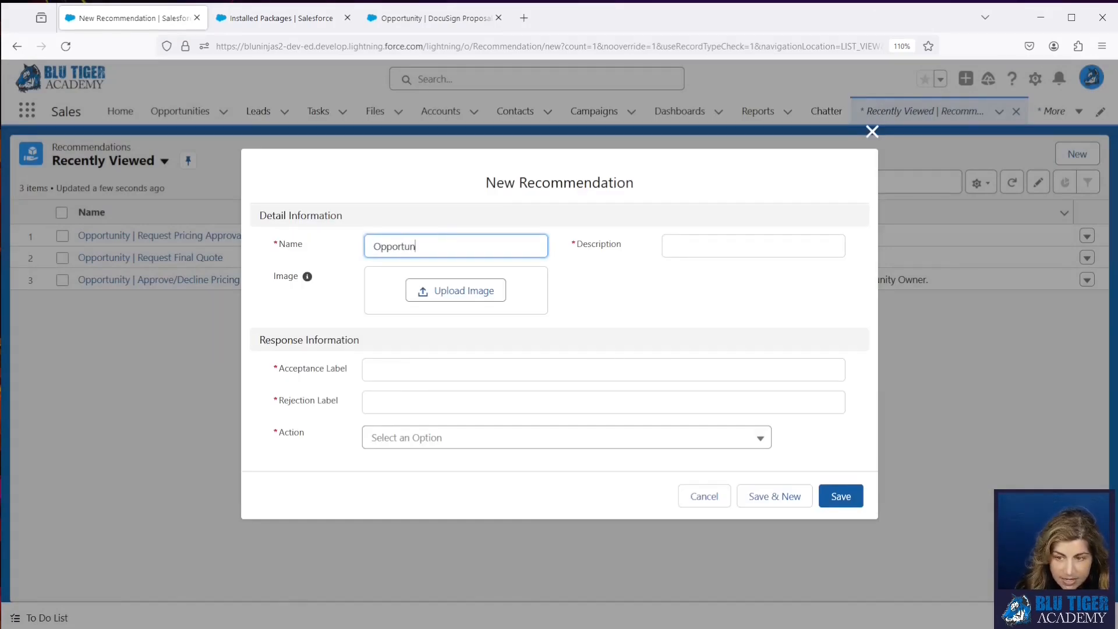
pyautogui.write('ity ')
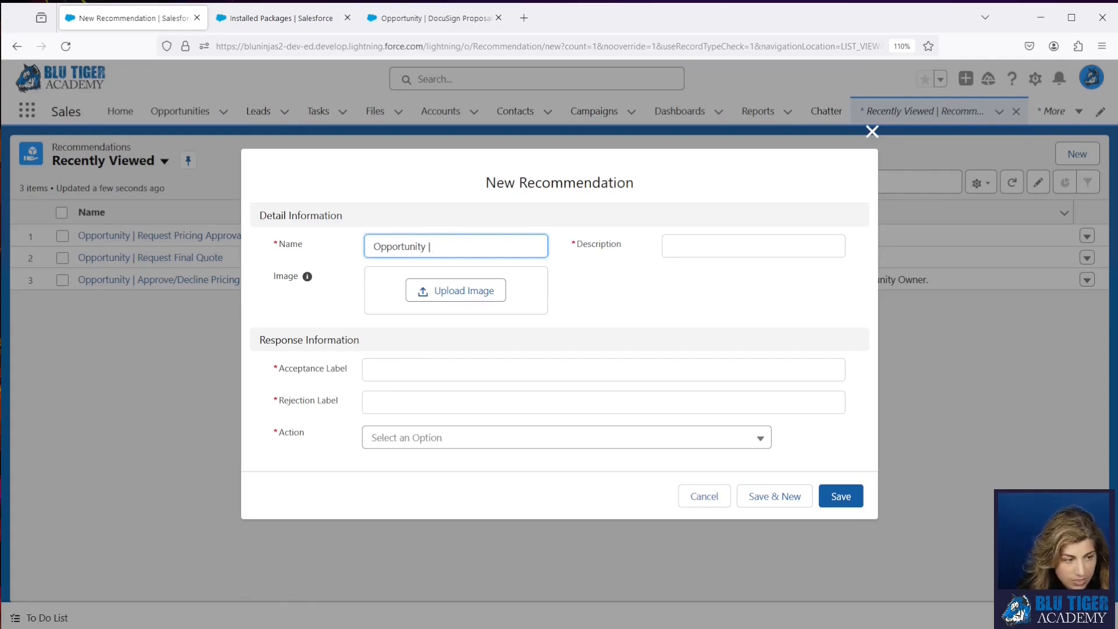
pyautogui.write('| DocuSign Proposal')
pyautogui.press('Tab')
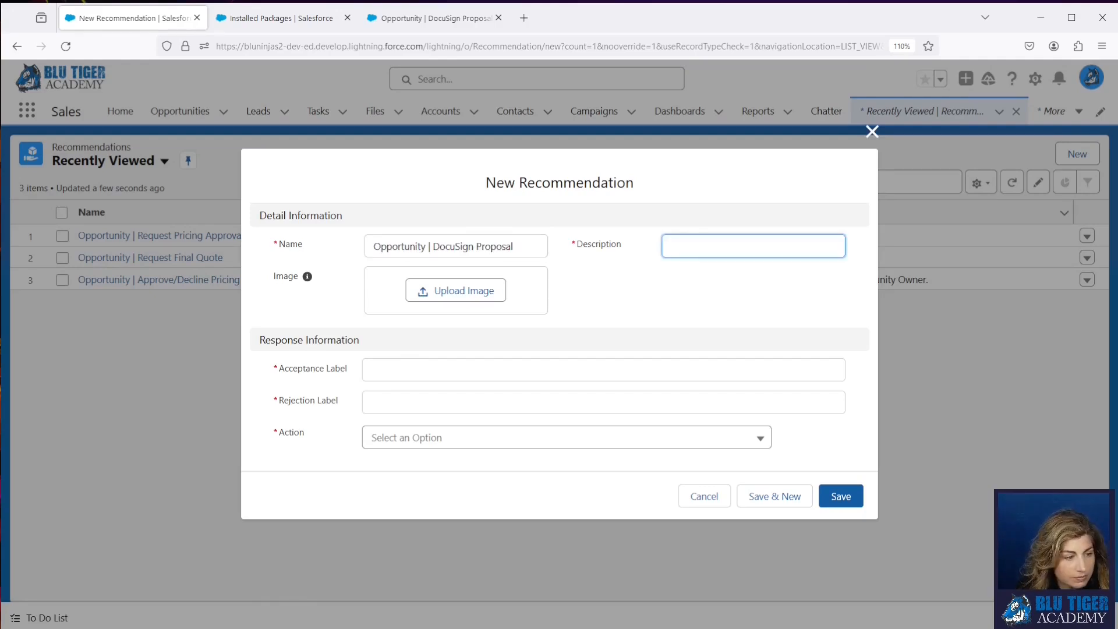
# - Set the description to "This screen flow is used in Einstein Next Best Action recommendations to show sending DocuSign Proposal as a Recommendation."
pyautogui.click(674, 240)
pyautogui.hotkey('ctrl', 'v')
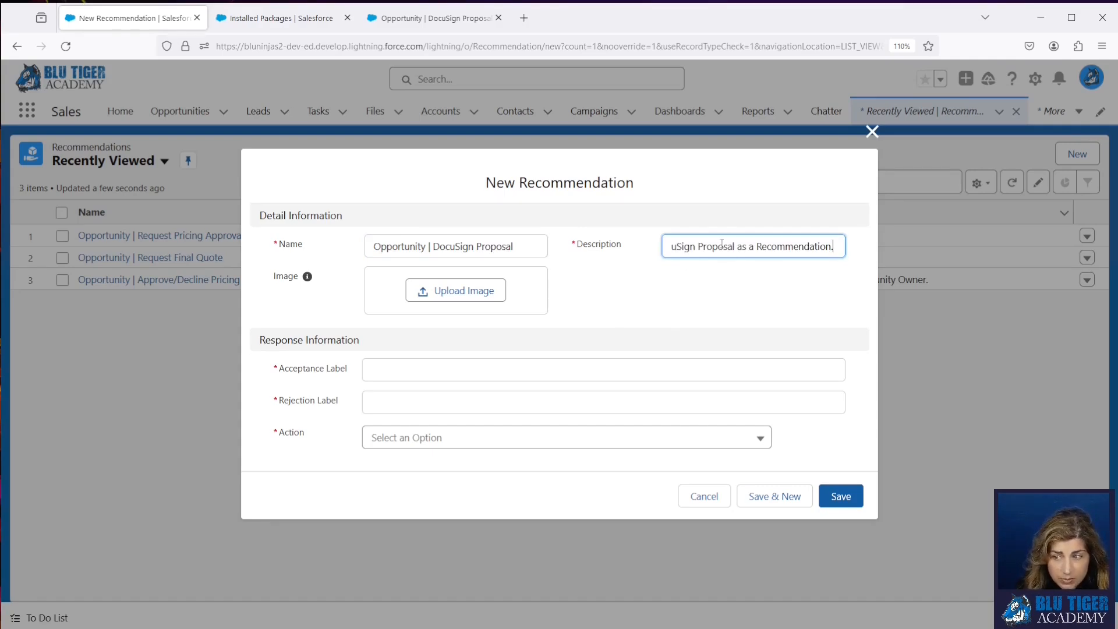
# - Set the recommendation's acceptance label to "DocuSign Proposal" and its rejection label to "Do not send"
pyautogui.click(396, 374)
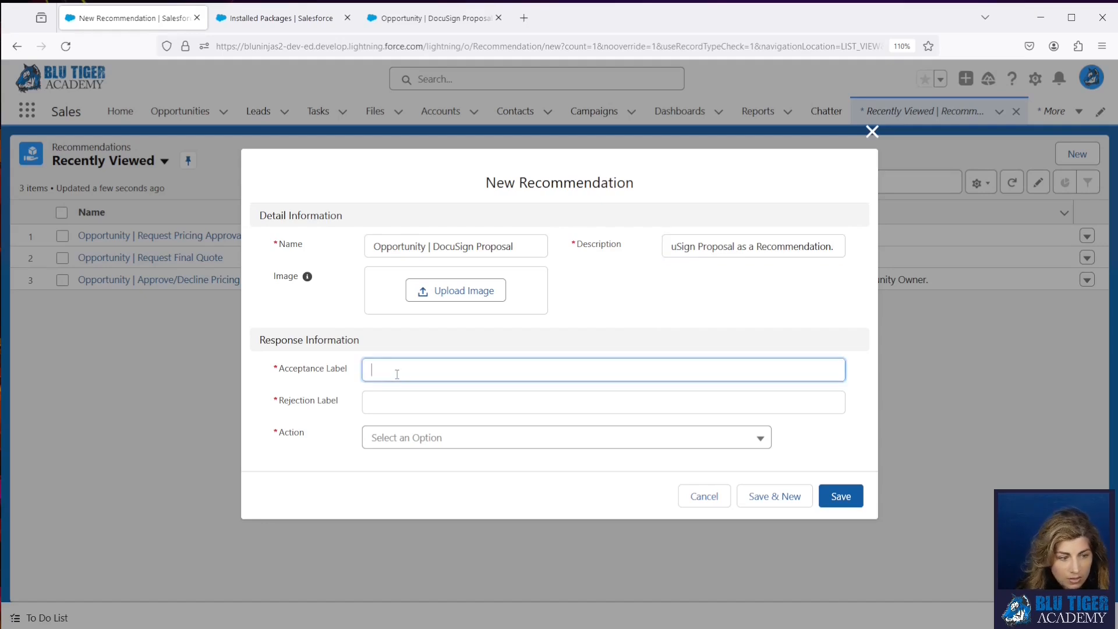
pyautogui.write('D')
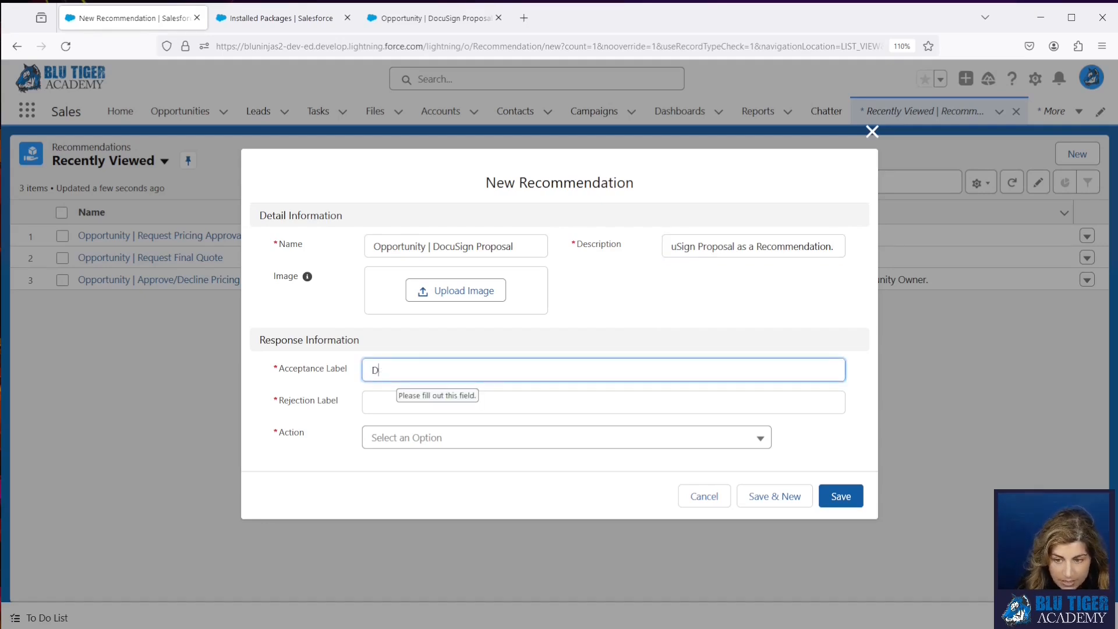
pyautogui.write('ocuSign Proposal')
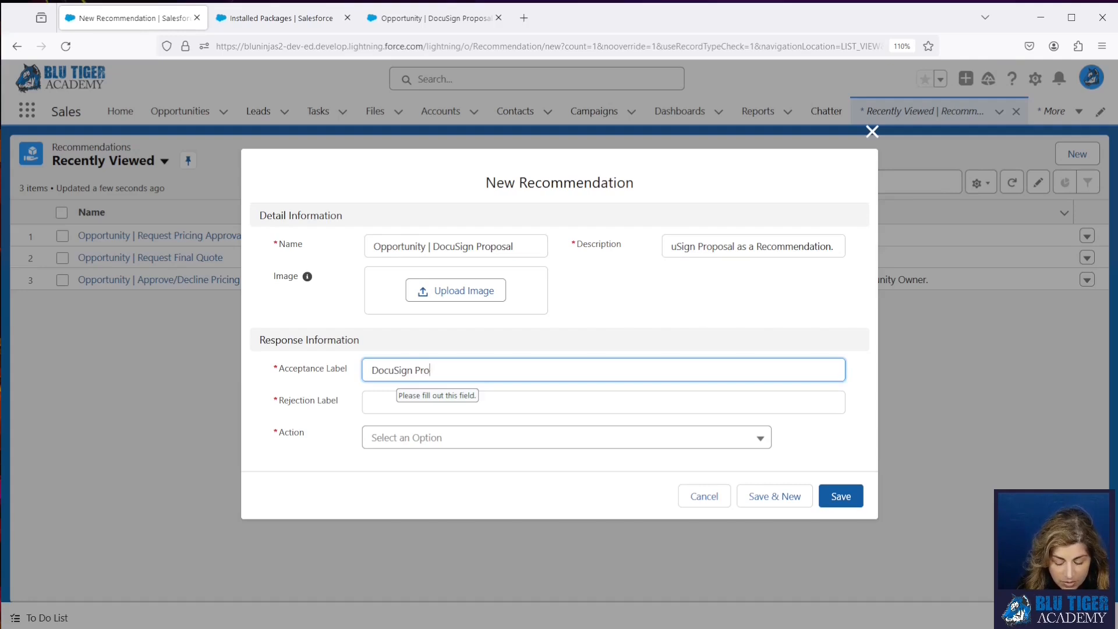
pyautogui.press('Tab')
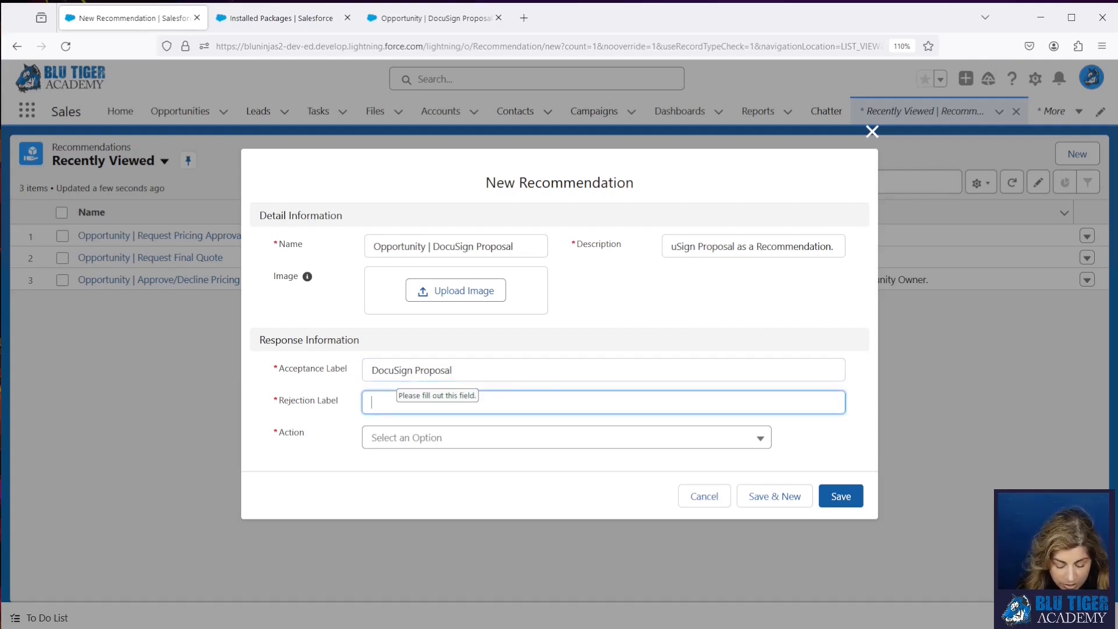
pyautogui.write('Do not')
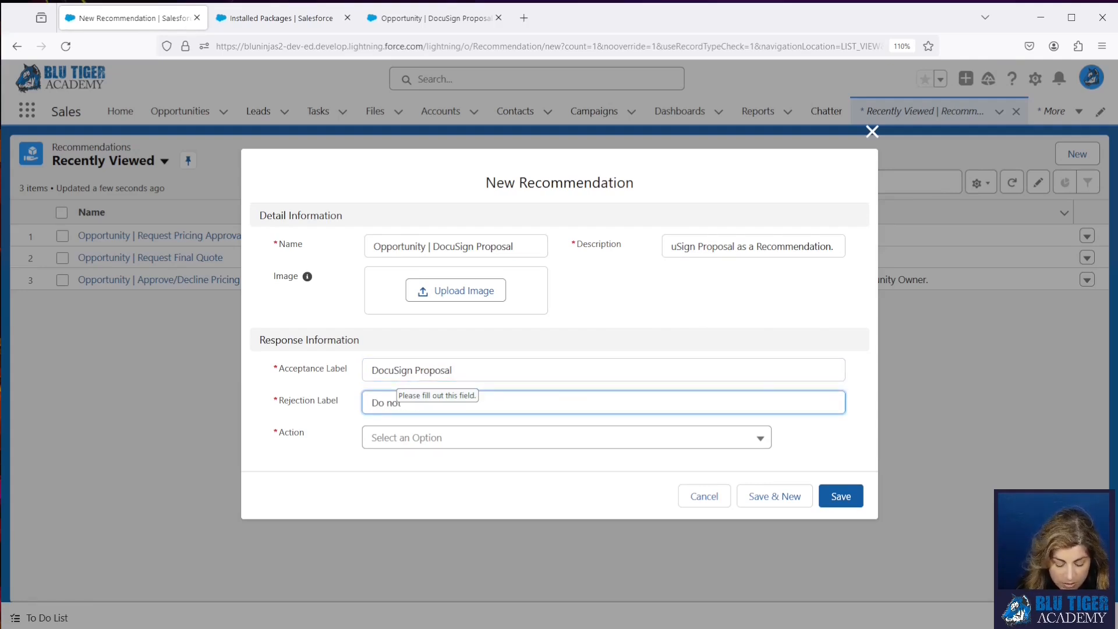
pyautogui.write(' send')
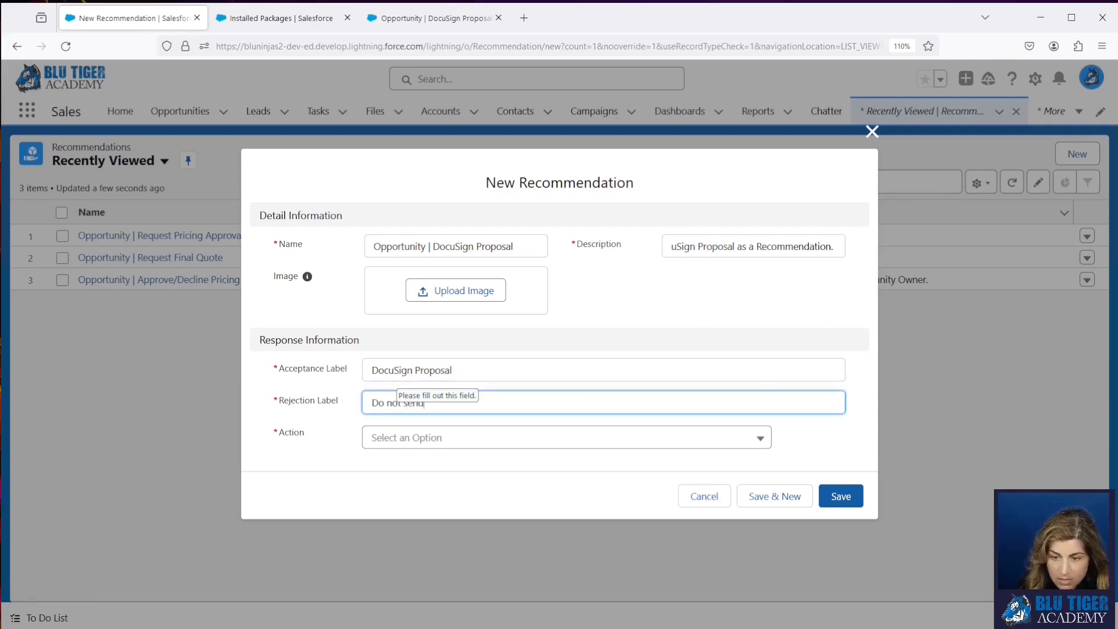
# - Assign the flow "Opportunity | DocuSign Proposal for NBA" as the recommendation's action and save the record
pyautogui.click(403, 441)
pyautogui.scroll(-2, 424, 350)
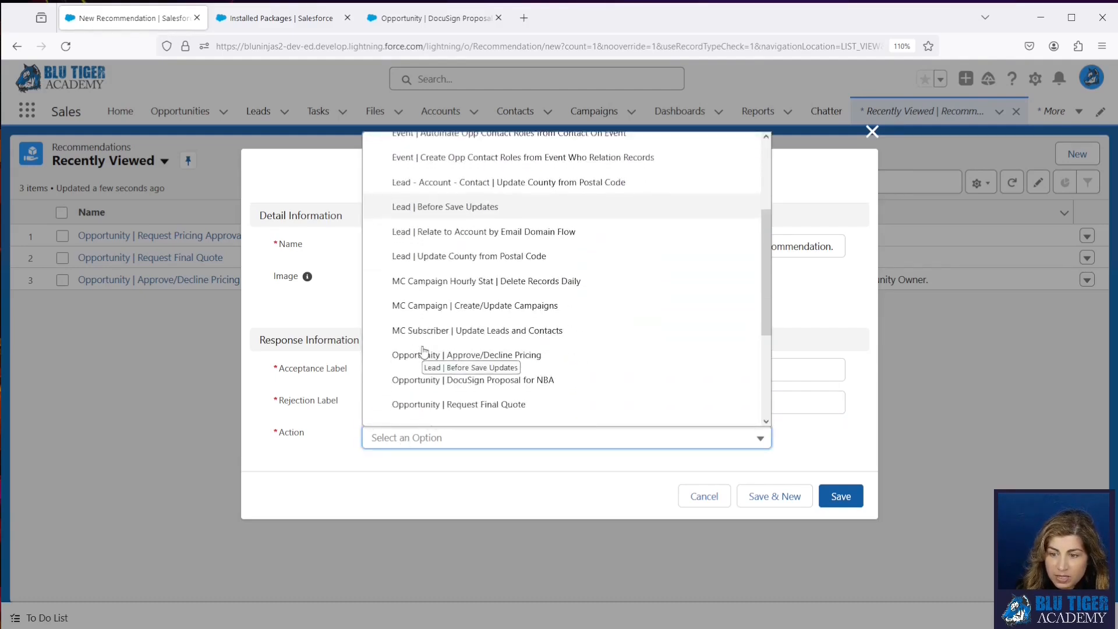
pyautogui.scroll(-2, 424, 349)
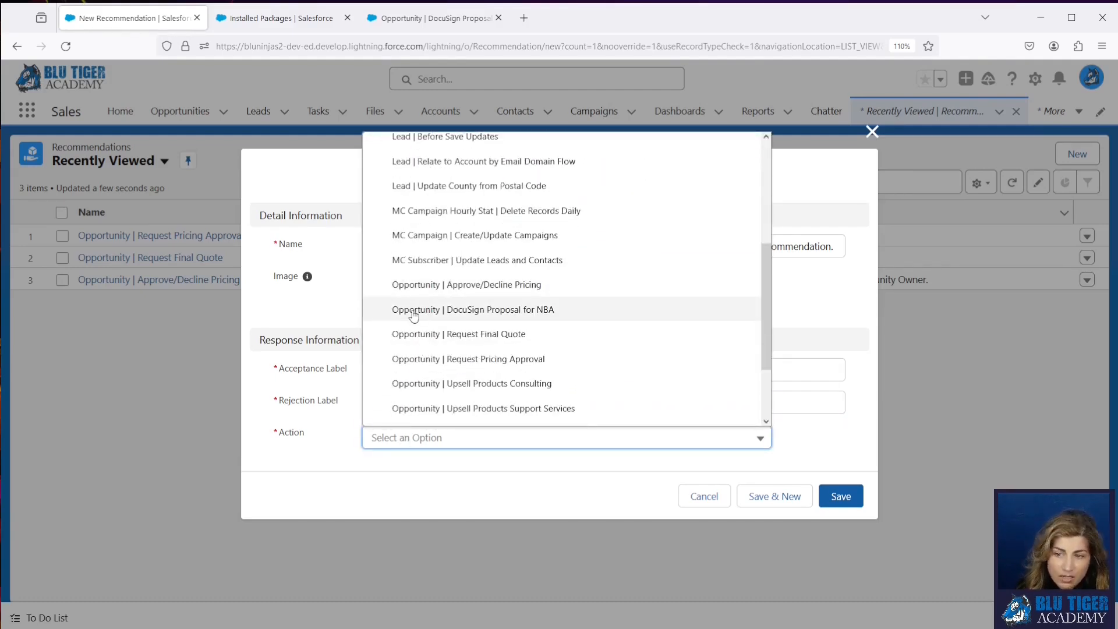
pyautogui.click(510, 315)
pyautogui.click(842, 499)
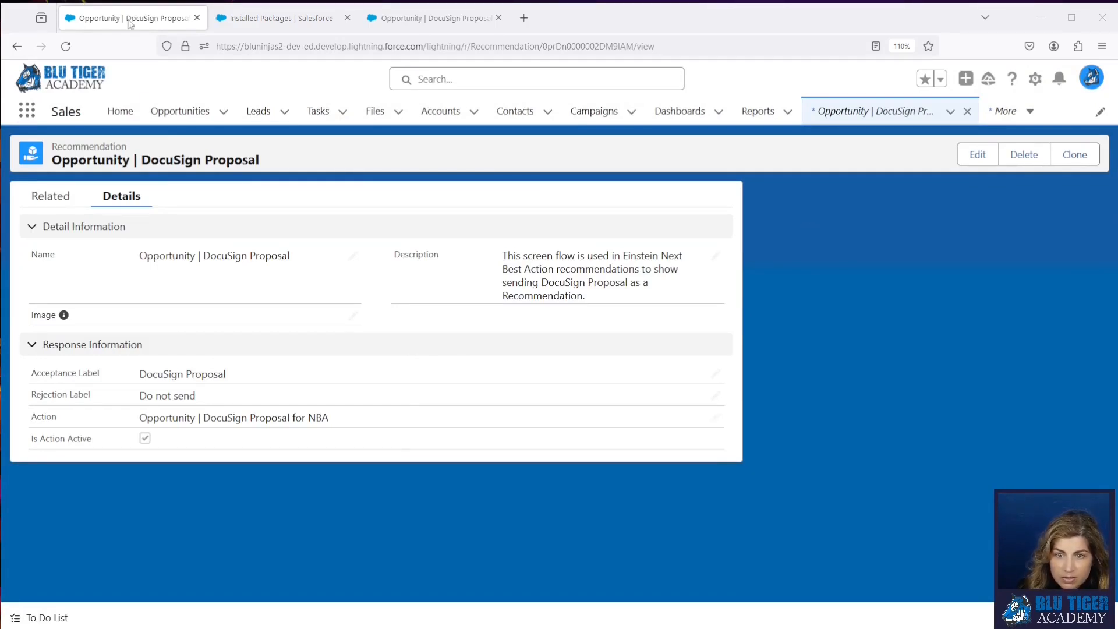
# - Duplicate the browser tab that shows the new recommendation
pyautogui.rightClick(26, 115)
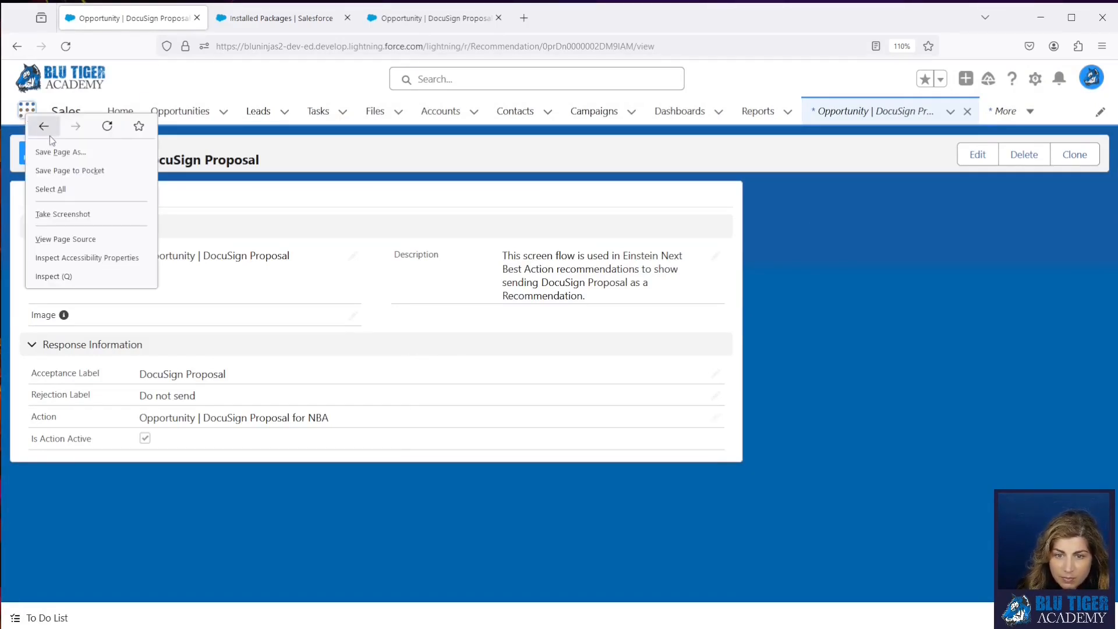
pyautogui.rightClick(167, 16)
pyautogui.click(201, 108)
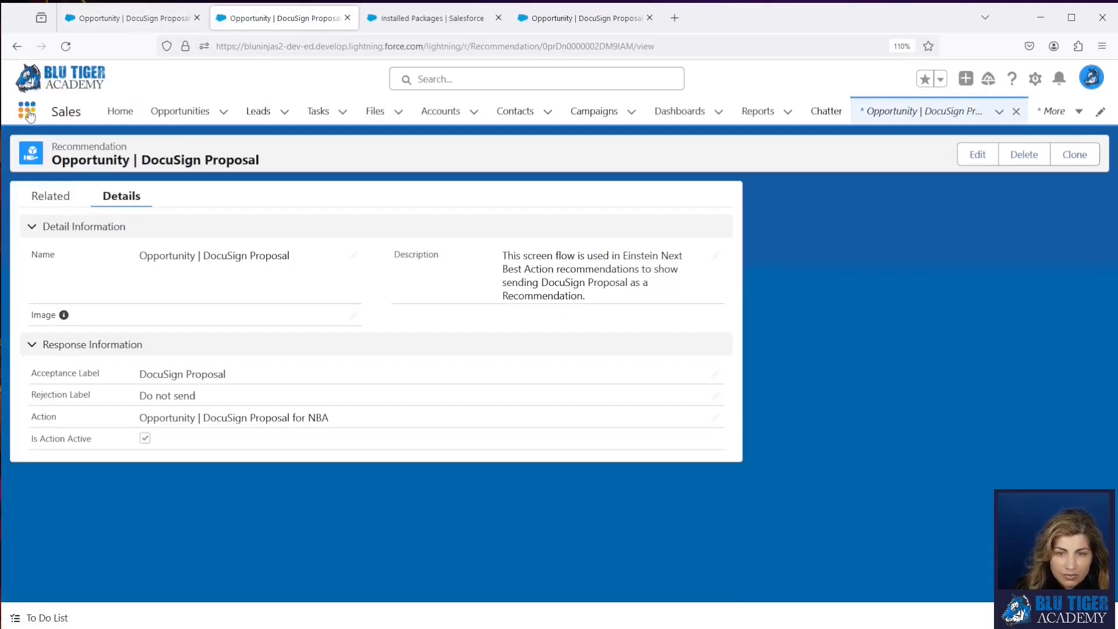
# - Open the Asset Library under the Files libraries in the duplicated tab
pyautogui.click(28, 113)
pyautogui.write('files')
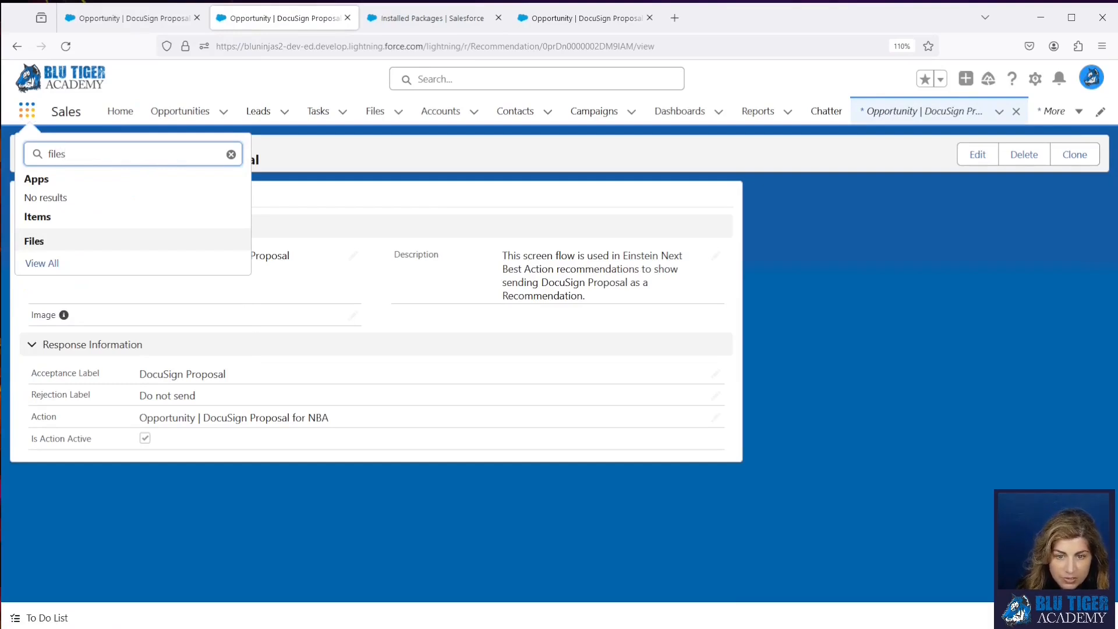
pyautogui.click(34, 243)
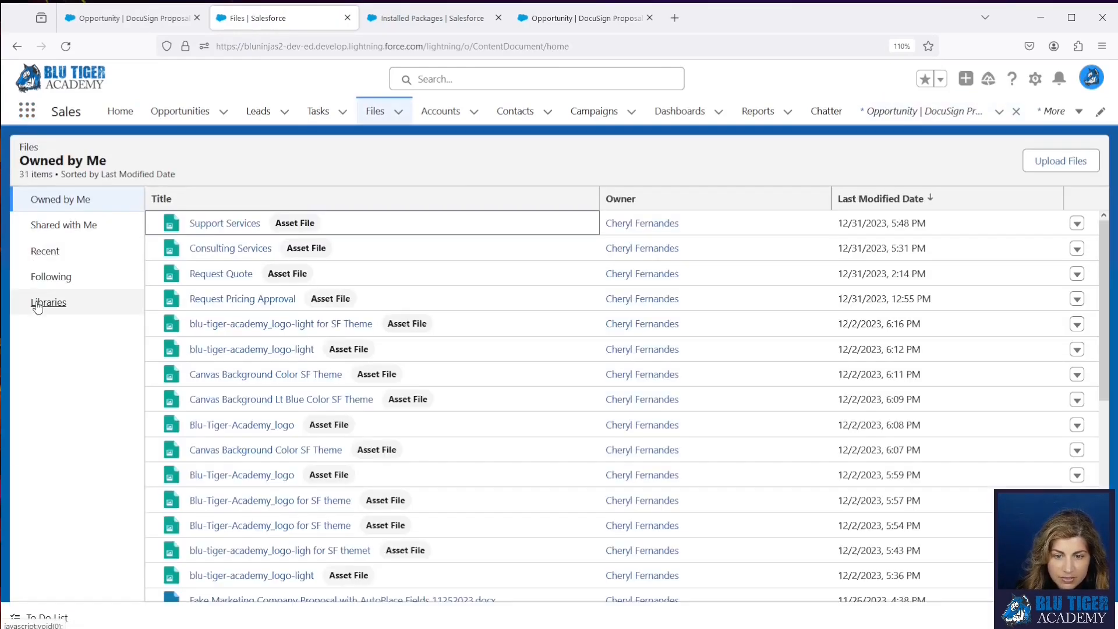
pyautogui.click(41, 304)
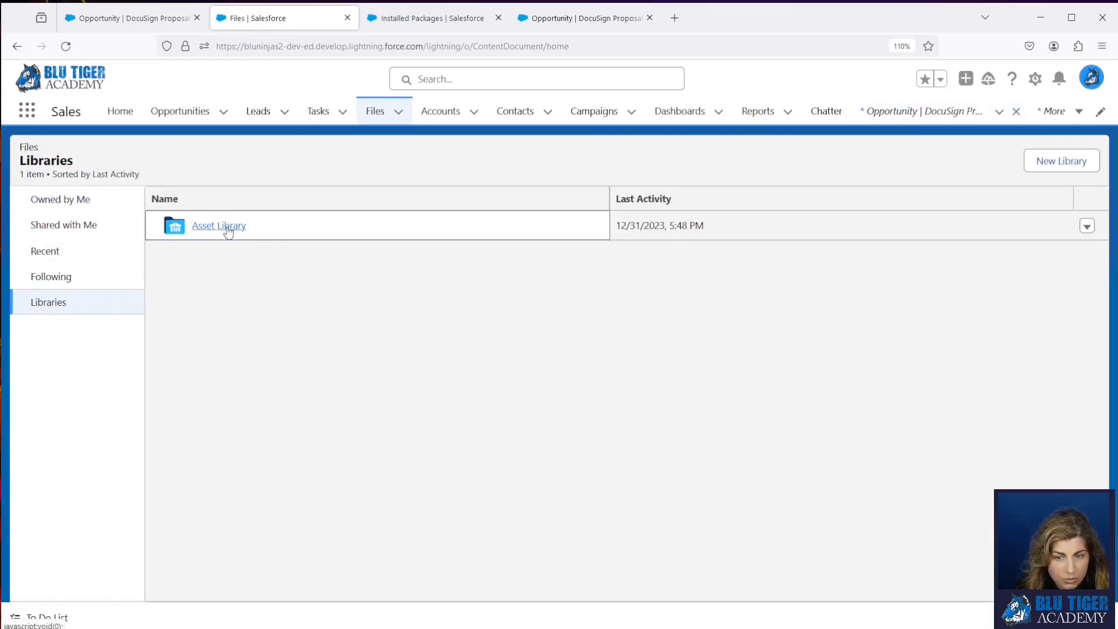
pyautogui.click(228, 232)
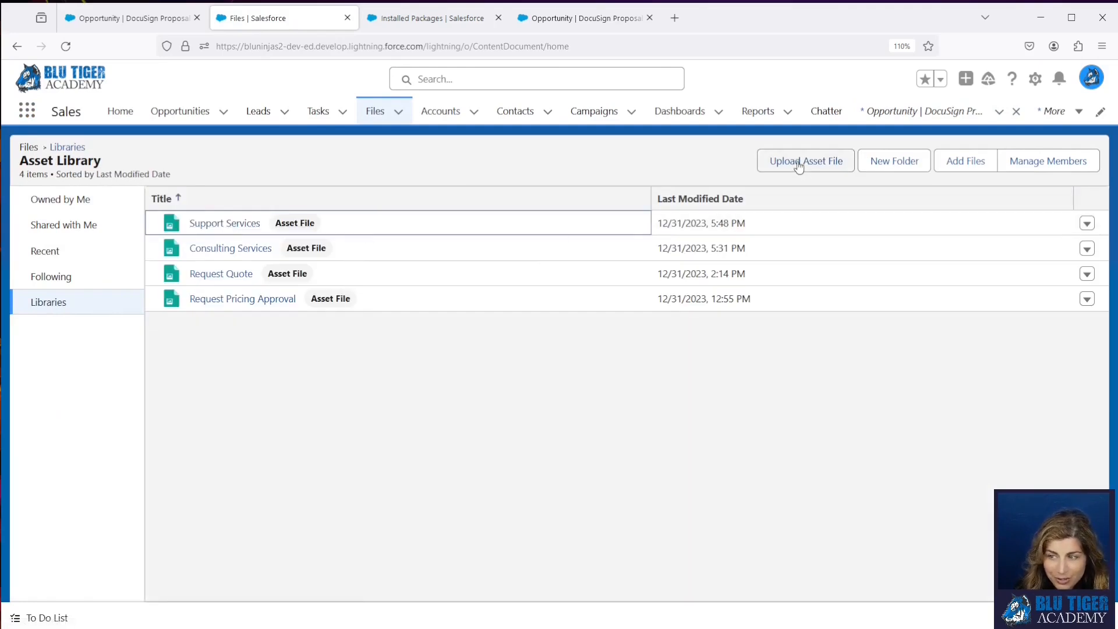
# - Upload the asset file DocuSign_Proposaljpg, letting guest users see it and making it available to Salesforce org users, and save it
pyautogui.click(799, 164)
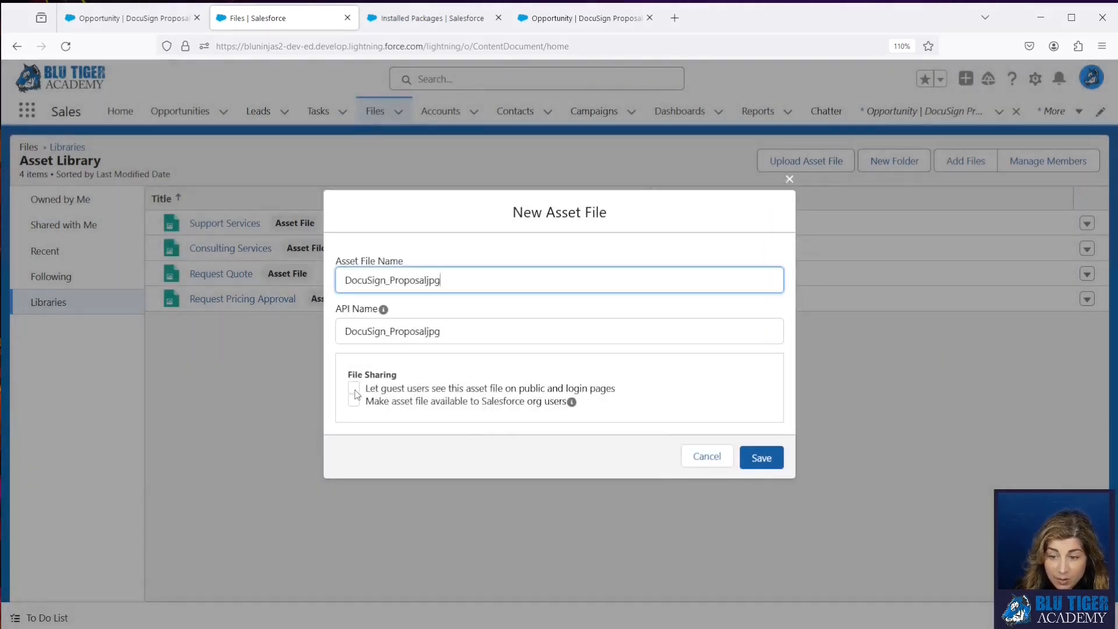
pyautogui.click(355, 389)
pyautogui.click(355, 401)
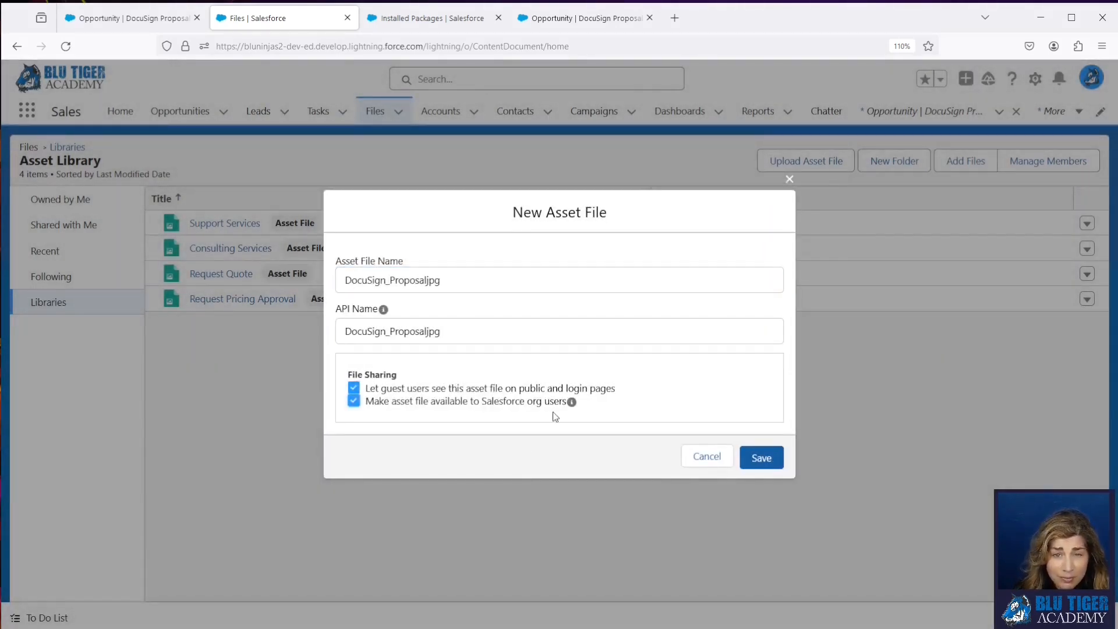
pyautogui.click(766, 458)
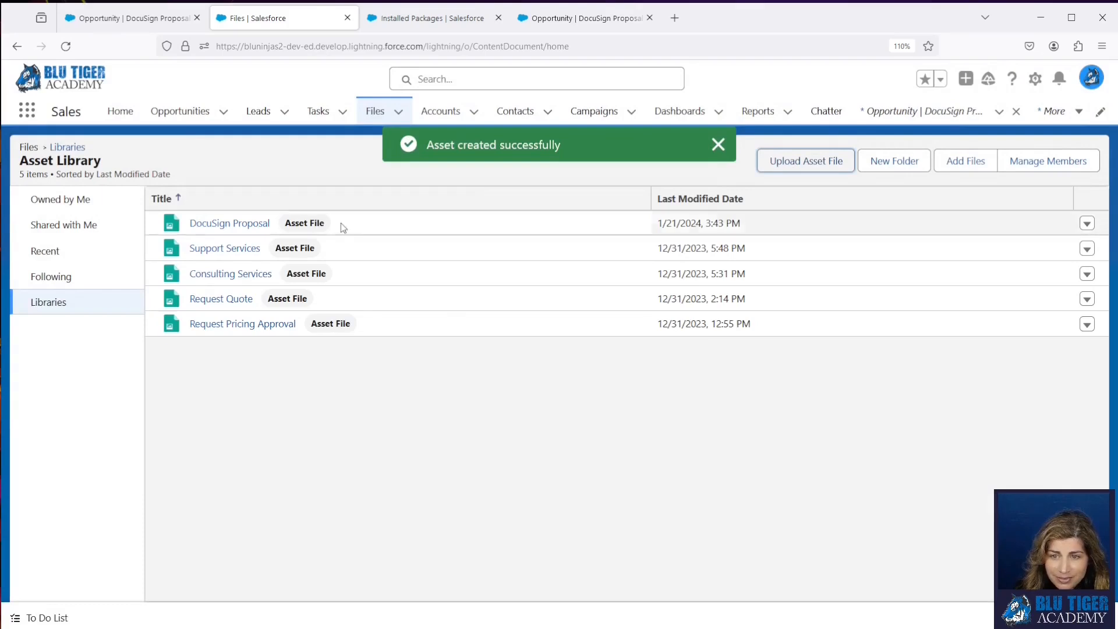
# - Add the DocuSign Proposal image from the Asset Library to the Opportunity | DocuSign Proposal recommendation and save the record
pyautogui.click(128, 18)
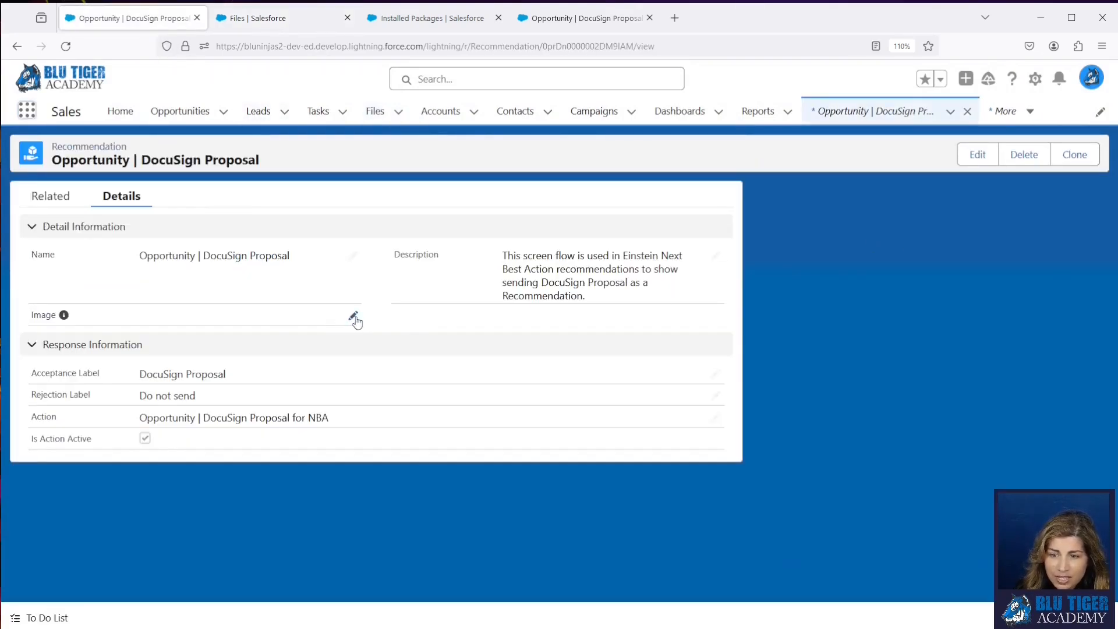
pyautogui.click(353, 315)
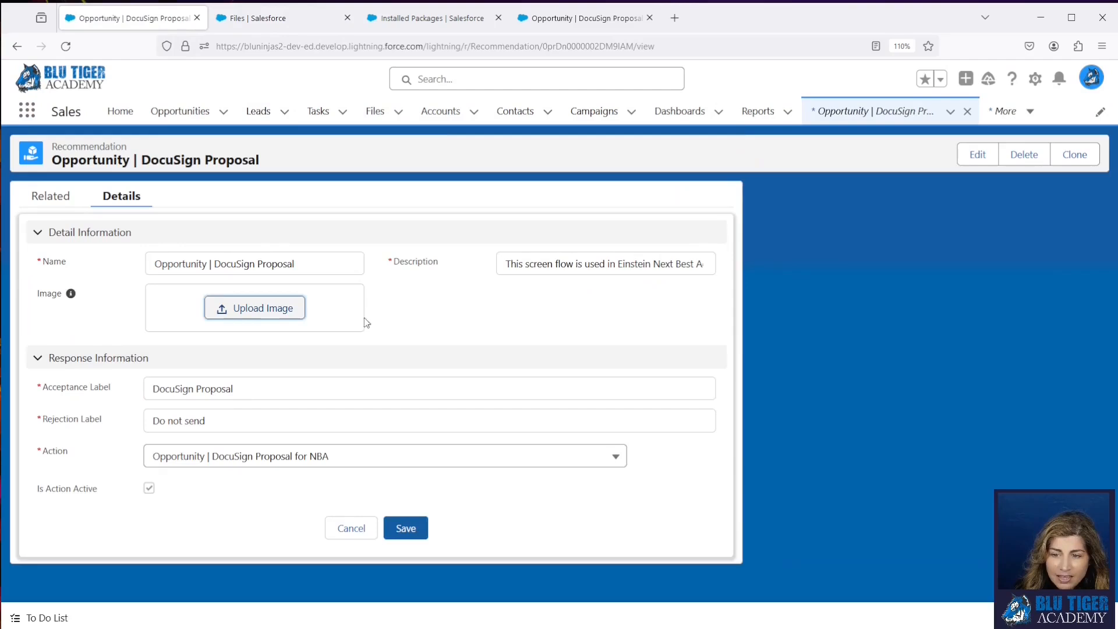
pyautogui.click(277, 316)
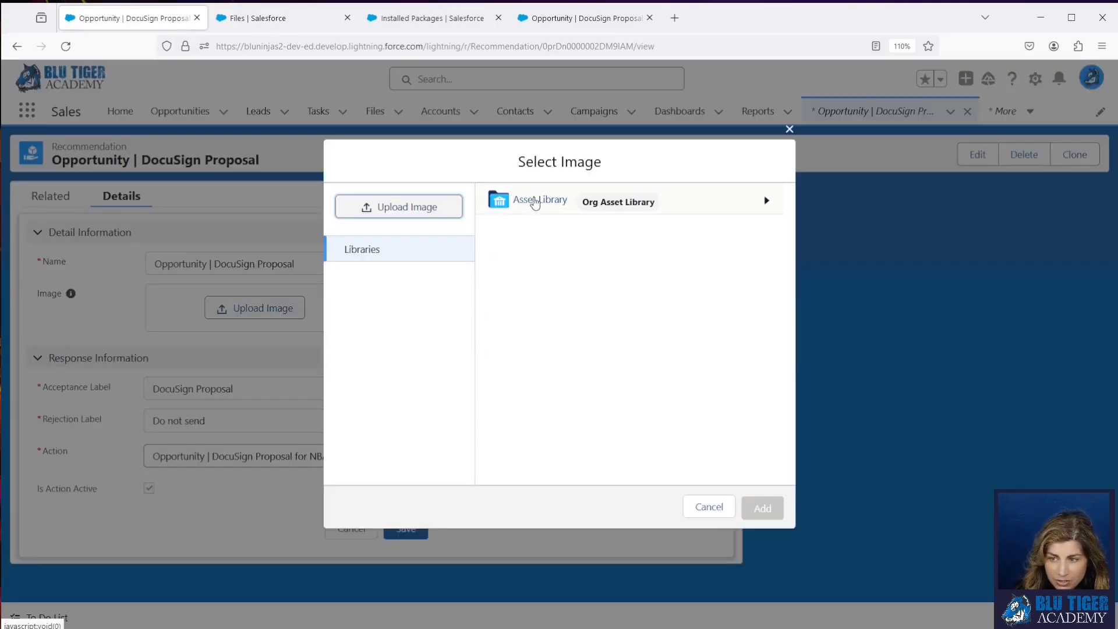
pyautogui.click(537, 200)
pyautogui.click(547, 215)
pyautogui.click(761, 510)
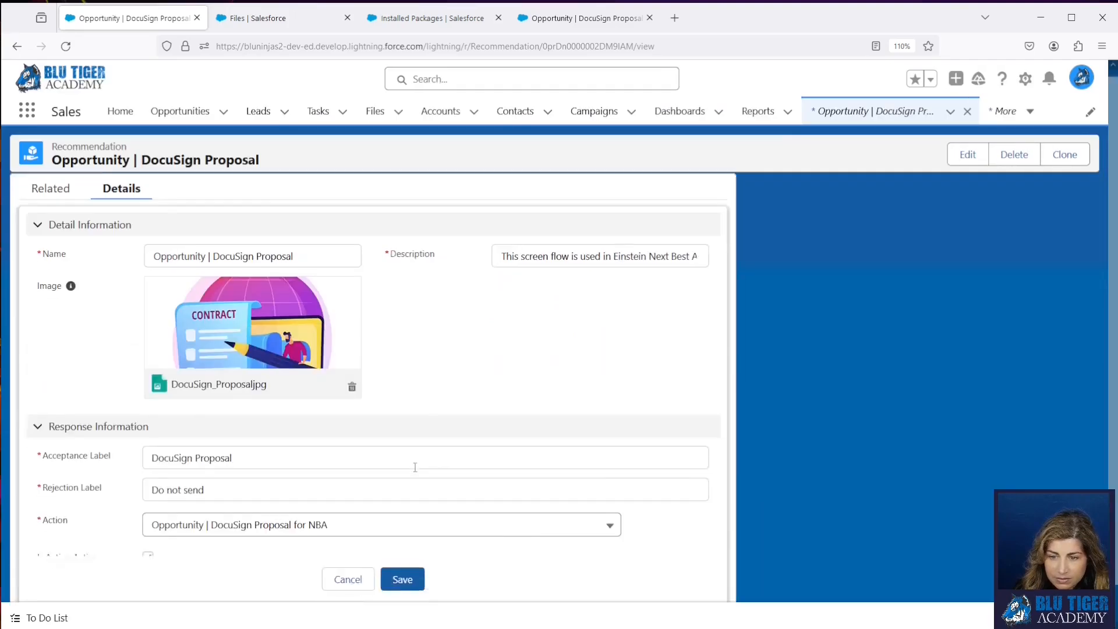
pyautogui.click(402, 557)
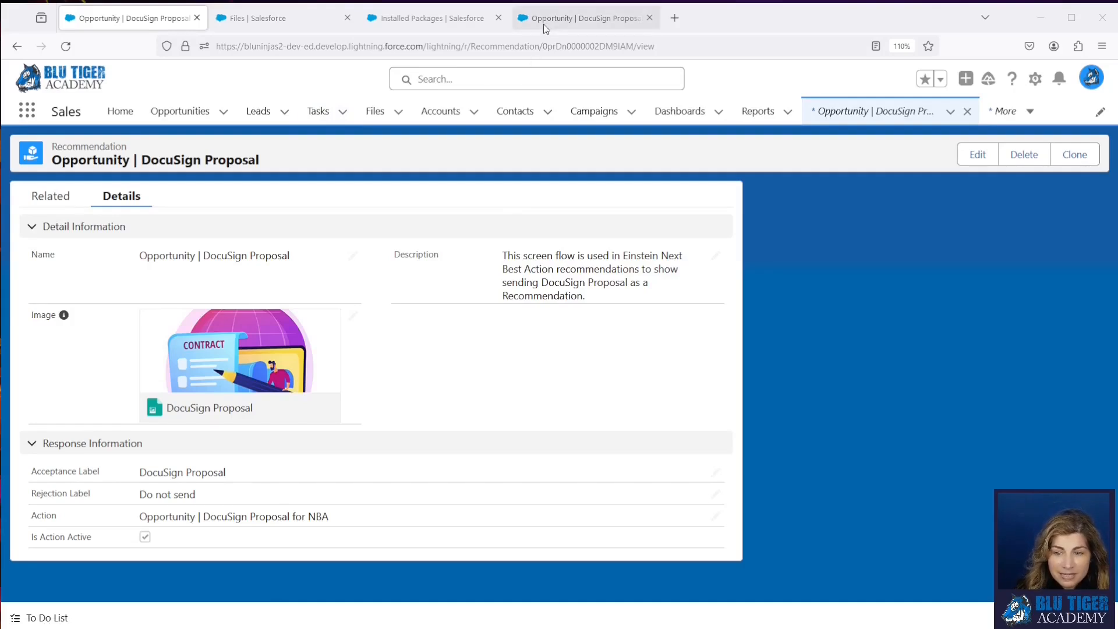
# - Select the recommendation's name text, then return to the flow's browser tab and exit Flow Builder to Setup
pyautogui.moveTo(299, 257); pyautogui.dragTo(112, 259)
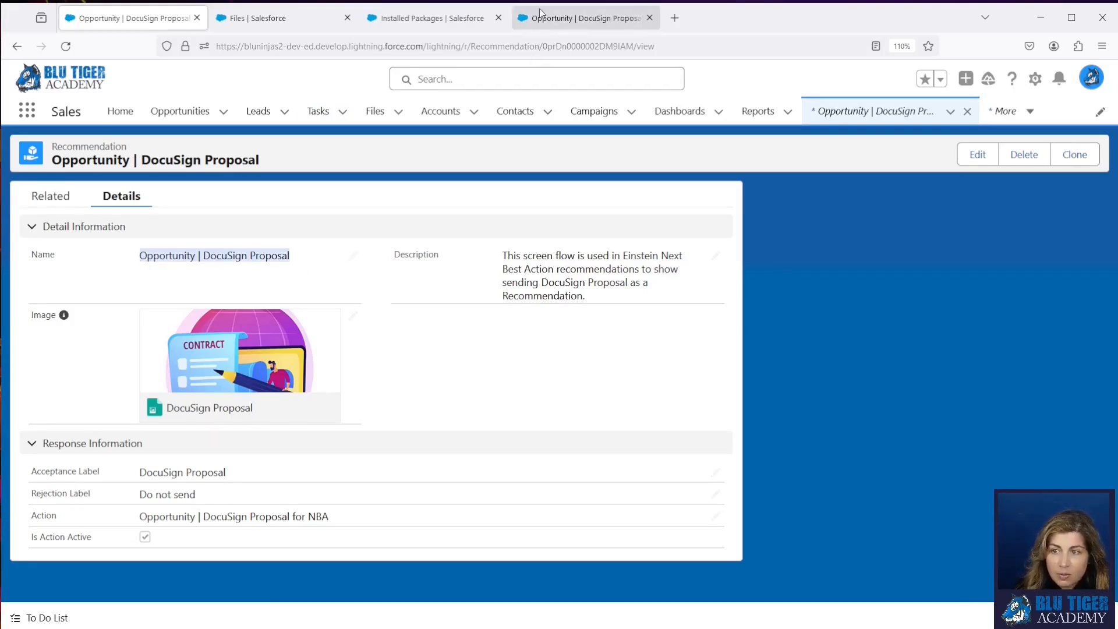
pyautogui.click(554, 22)
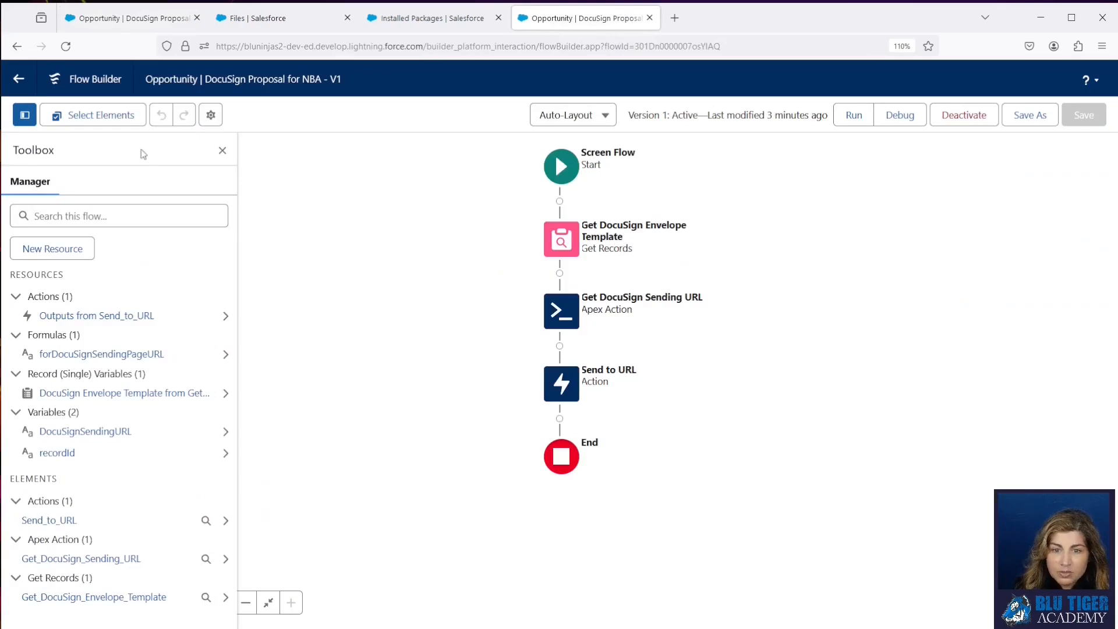
pyautogui.click(20, 80)
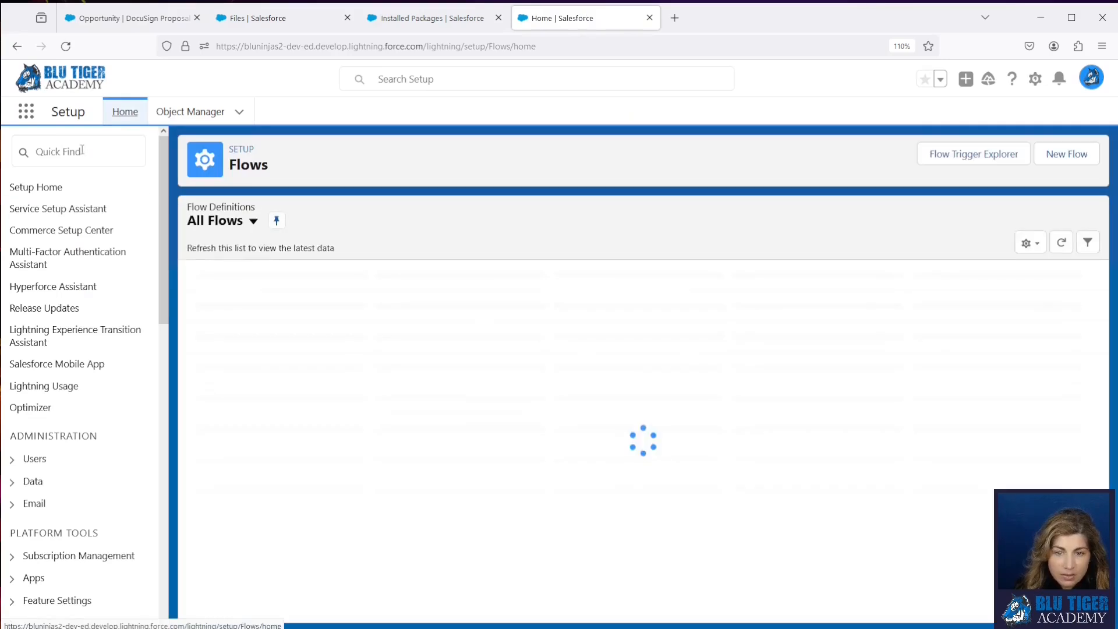
# - Find Flows in Setup and open version 11 of the Opportunity | Recommendation Strategy flow from its details and versions
pyautogui.click(82, 151)
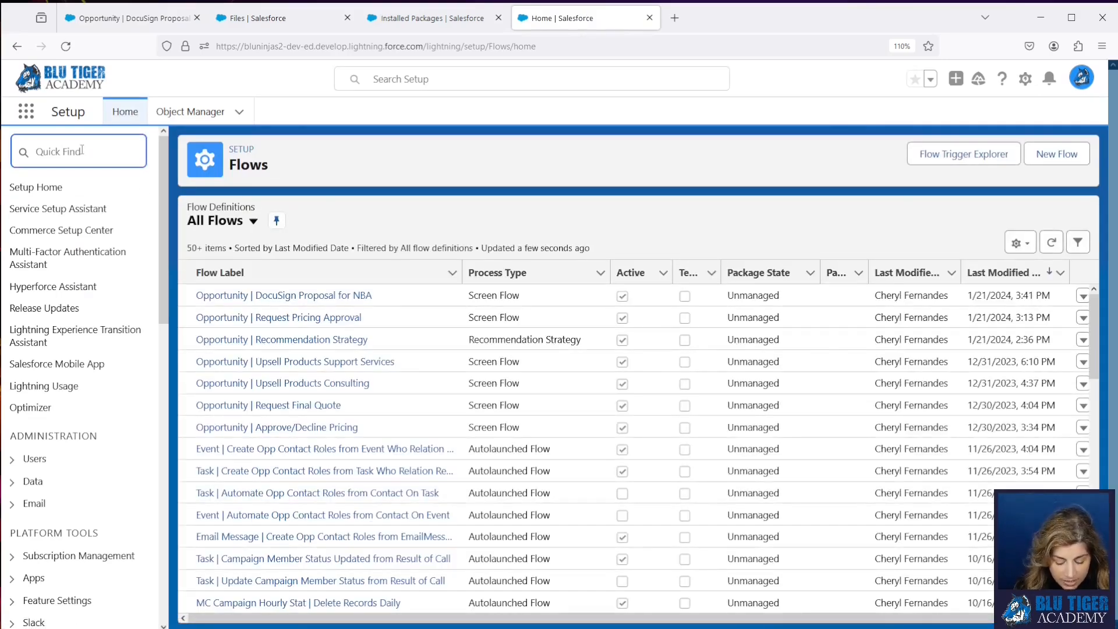
pyautogui.write('flow')
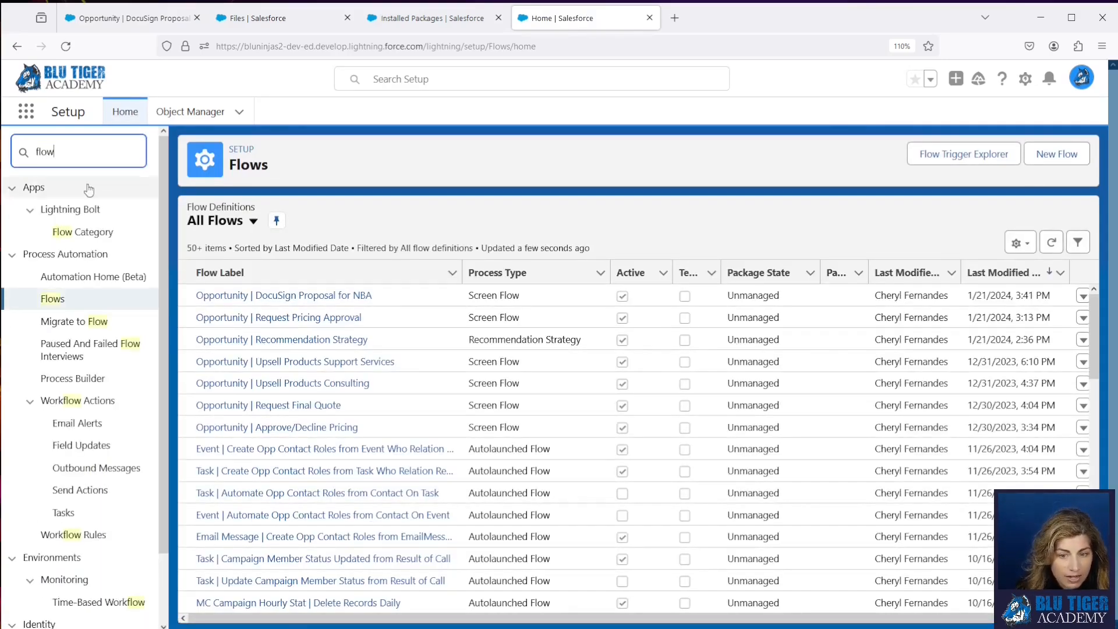
pyautogui.click(53, 303)
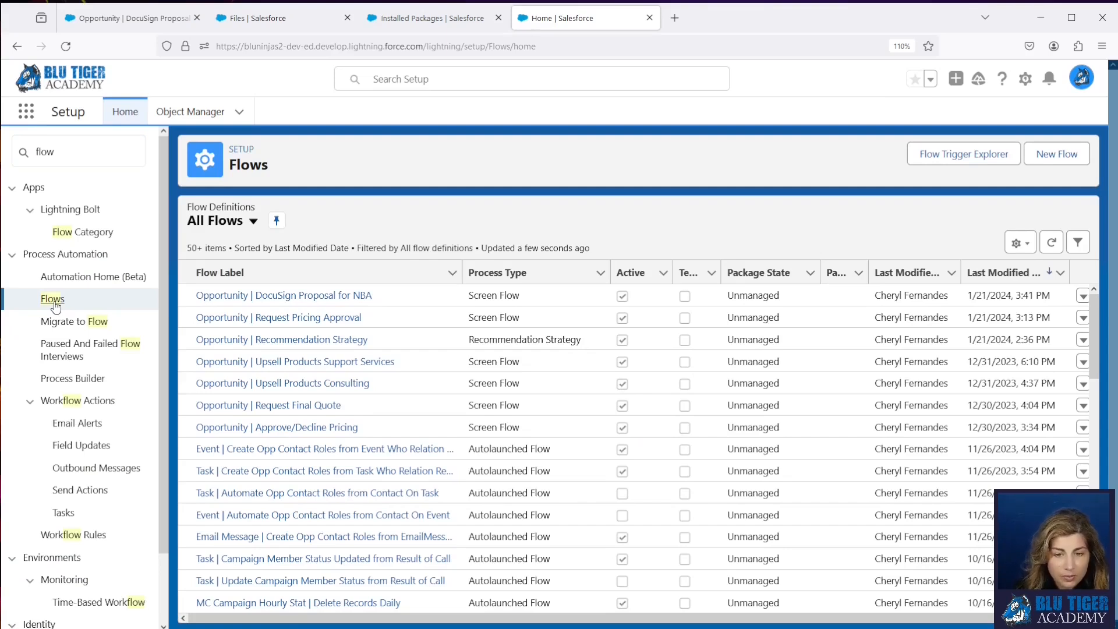
pyautogui.click(1081, 341)
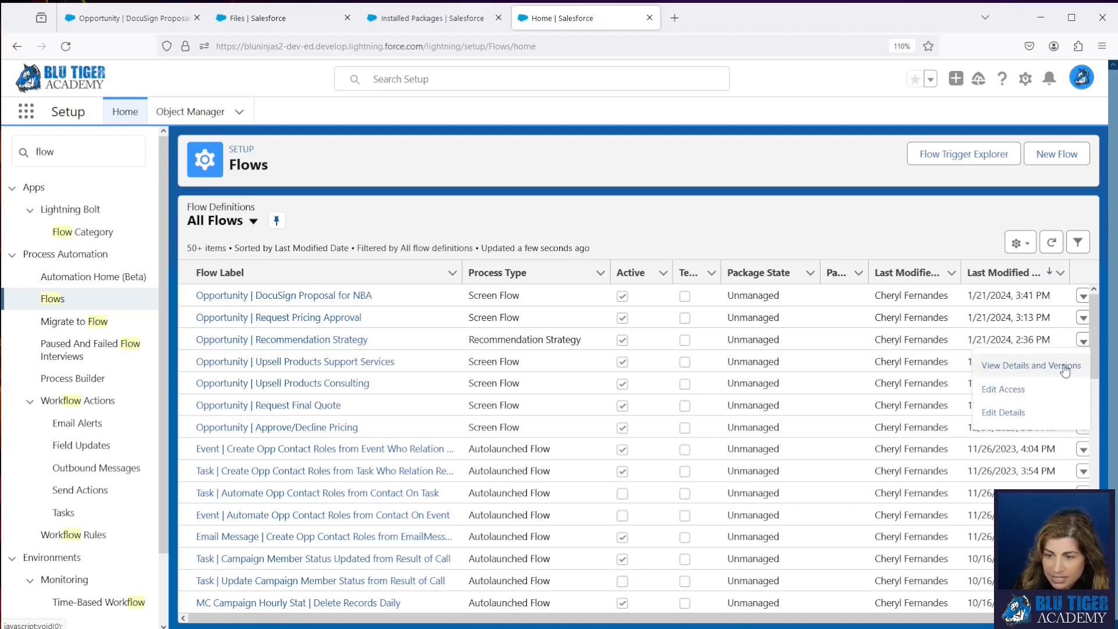
pyautogui.click(1064, 366)
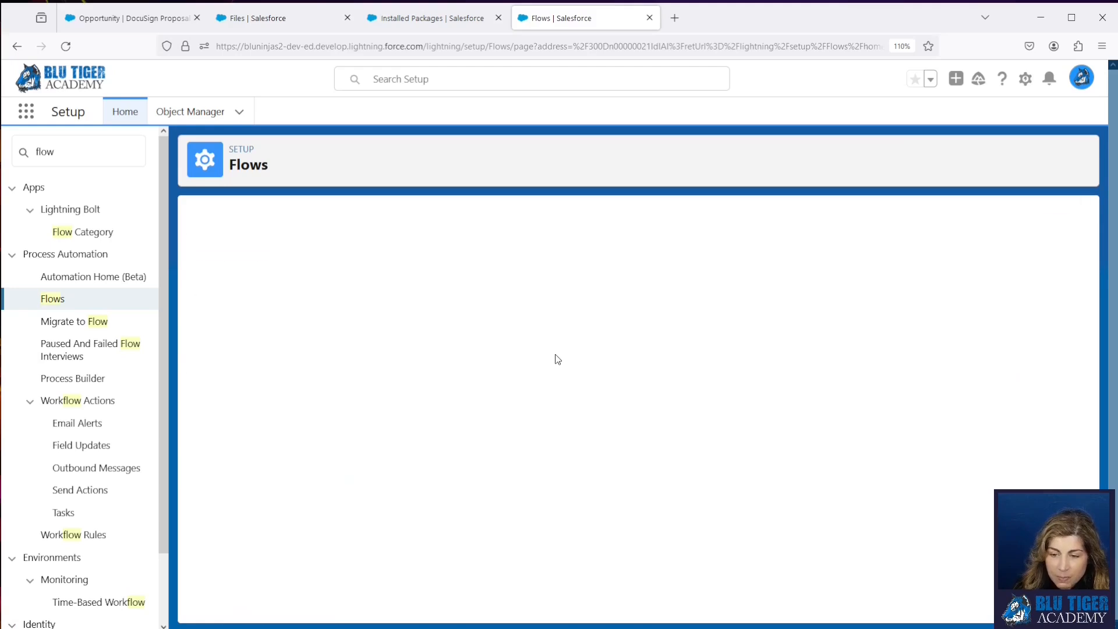
pyautogui.click(495, 482)
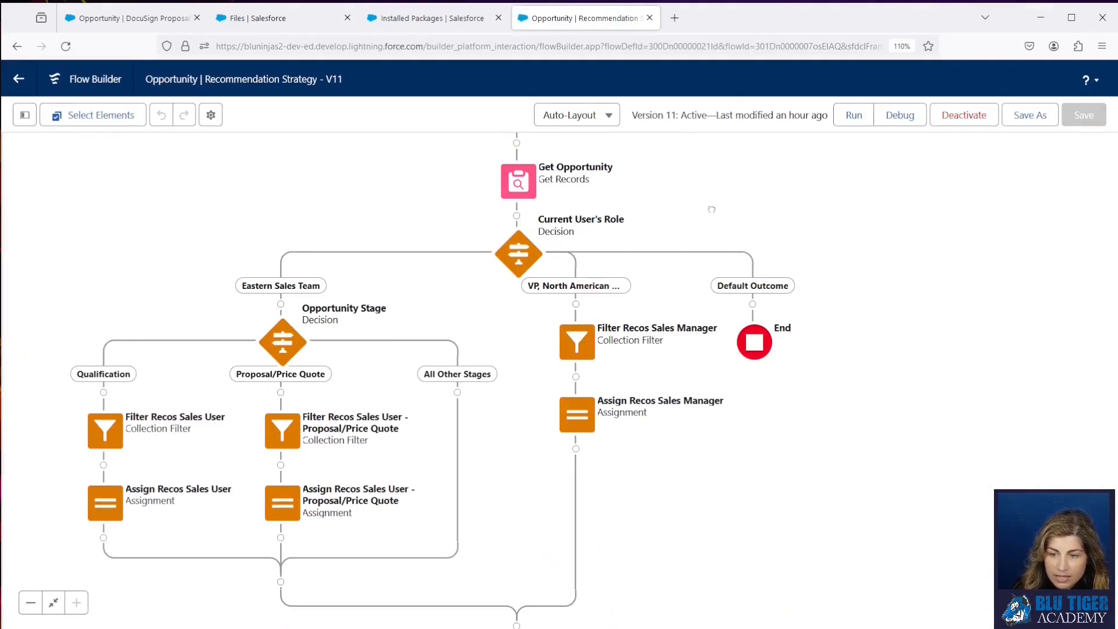
# - Add an outcome labelled Negotiation/Review to the Opportunity Stage decision, with the API name Negotiation_Review
pyautogui.moveTo(523, 409); pyautogui.dragTo(669, 378)
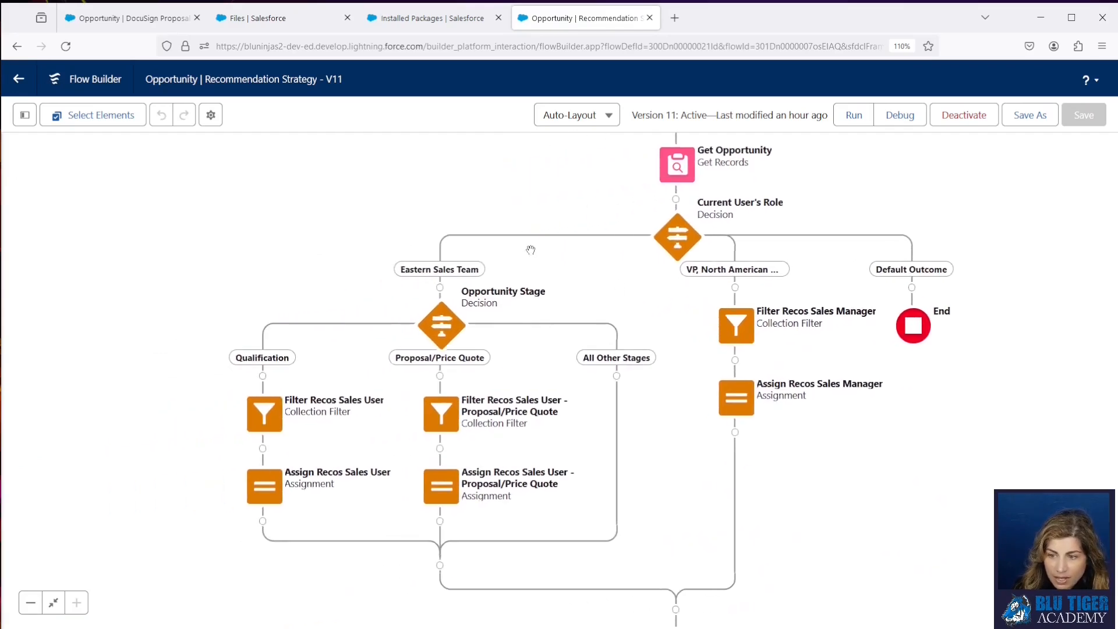
pyautogui.click(445, 331)
pyautogui.click(439, 470)
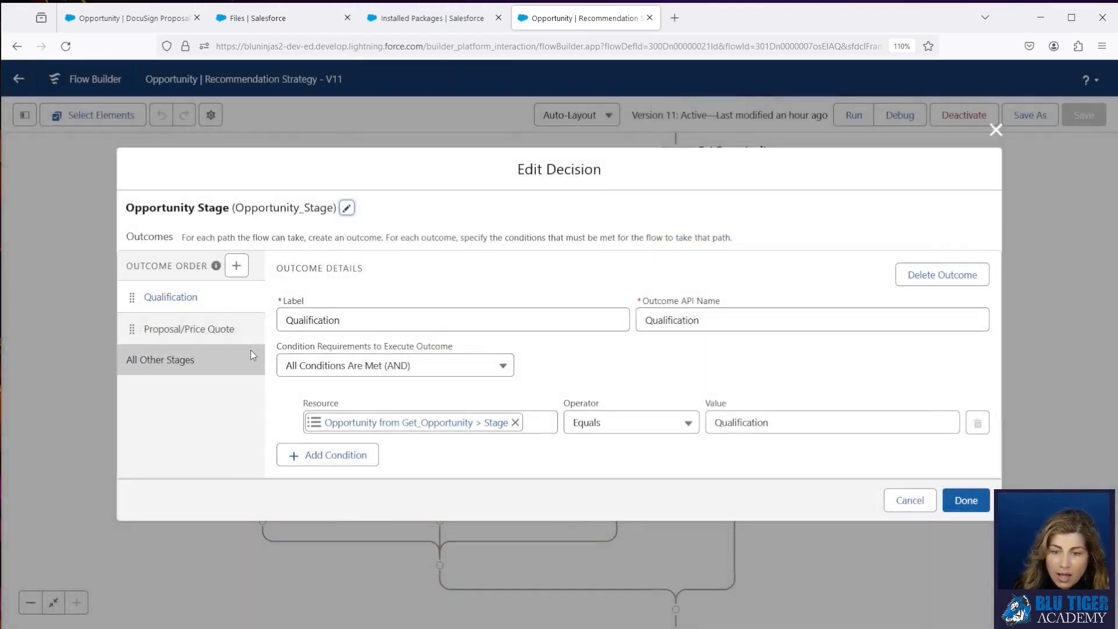
pyautogui.click(236, 266)
pyautogui.write('Negotiation')
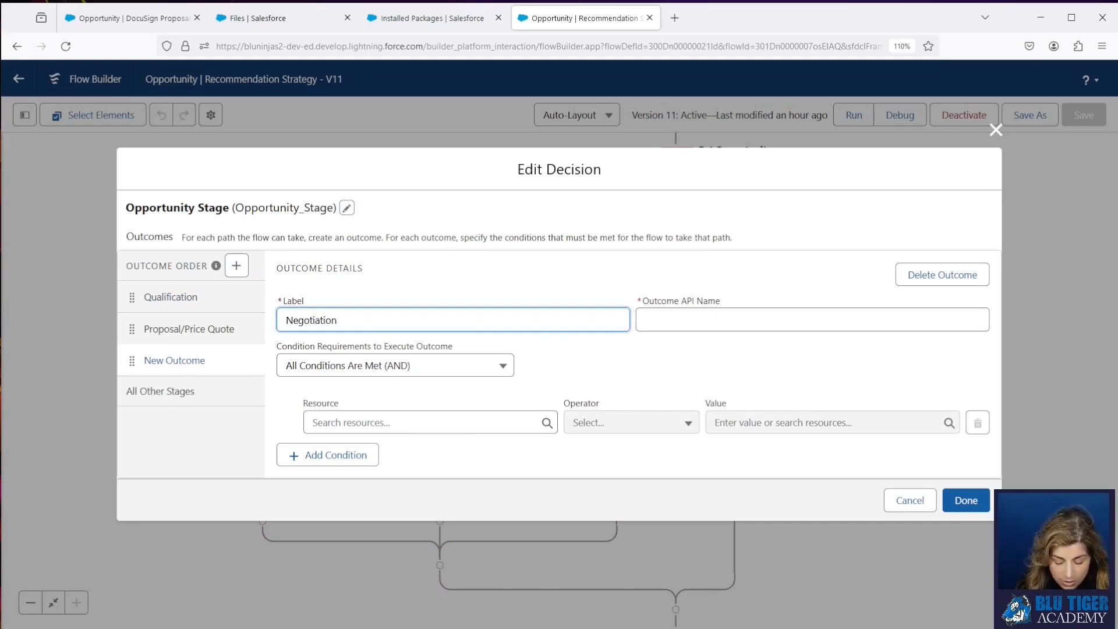
pyautogui.press('BackSpace')
pyautogui.press('BackSpace')
pyautogui.press('BackSpace')
pyautogui.press('BackSpace')
pyautogui.press('BackSpace')
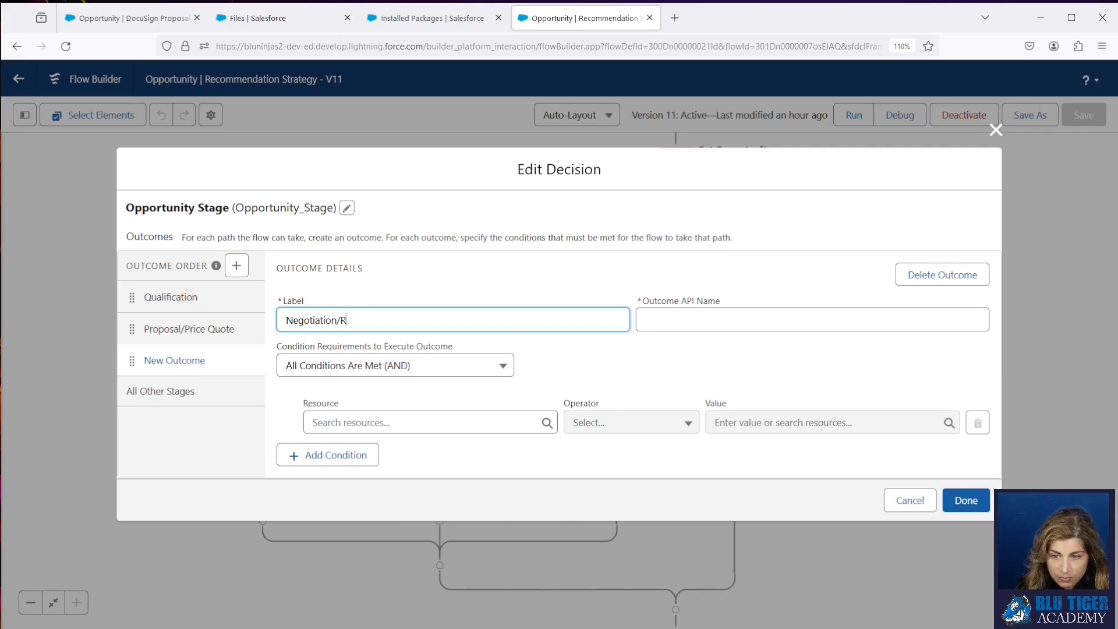
pyautogui.write('eview')
pyautogui.press('Tab')
# - Set the Negotiation/Review outcome's condition to the Get_Opportunity Stage equals Negotiation/Review and finish editing the decision
pyautogui.click(334, 421)
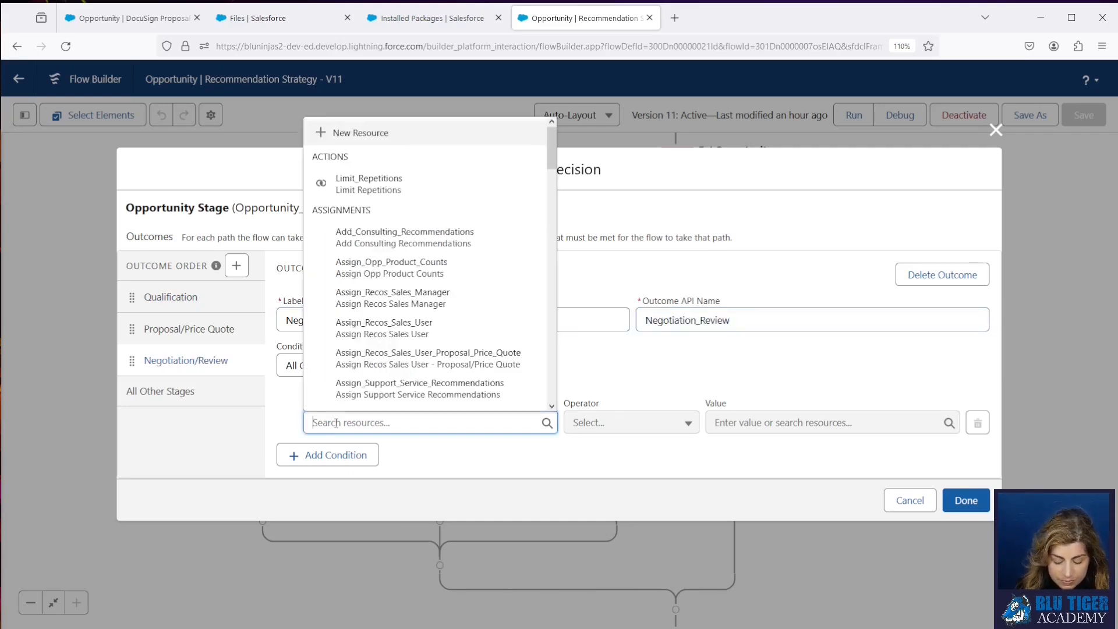
pyautogui.write('get')
pyautogui.click(378, 251)
pyautogui.write('stag')
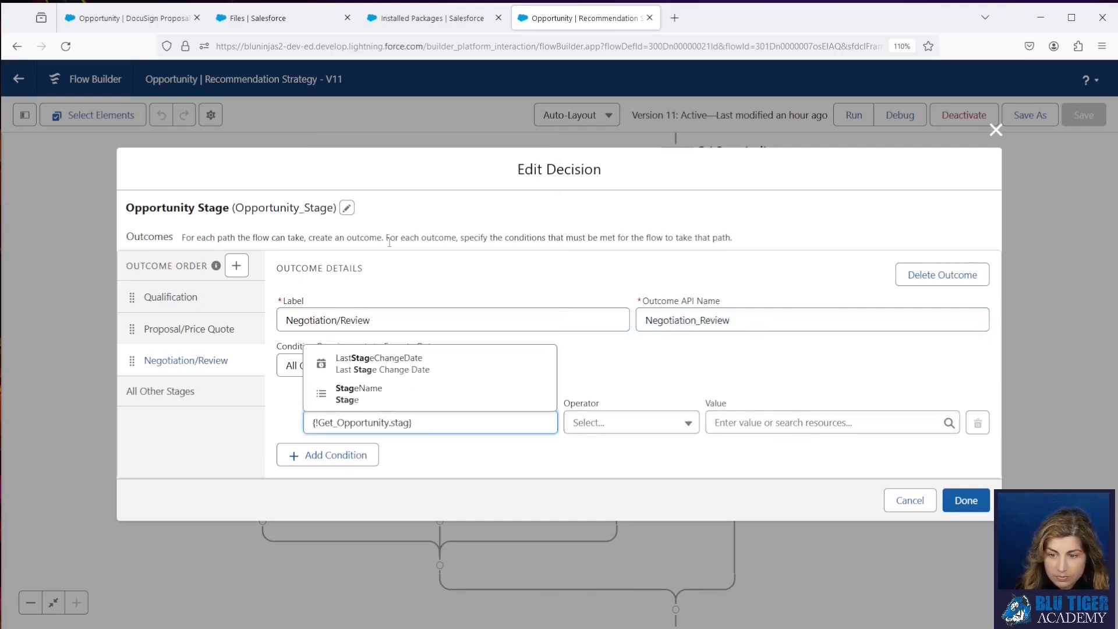
pyautogui.click(350, 396)
pyautogui.click(778, 423)
pyautogui.write('neg')
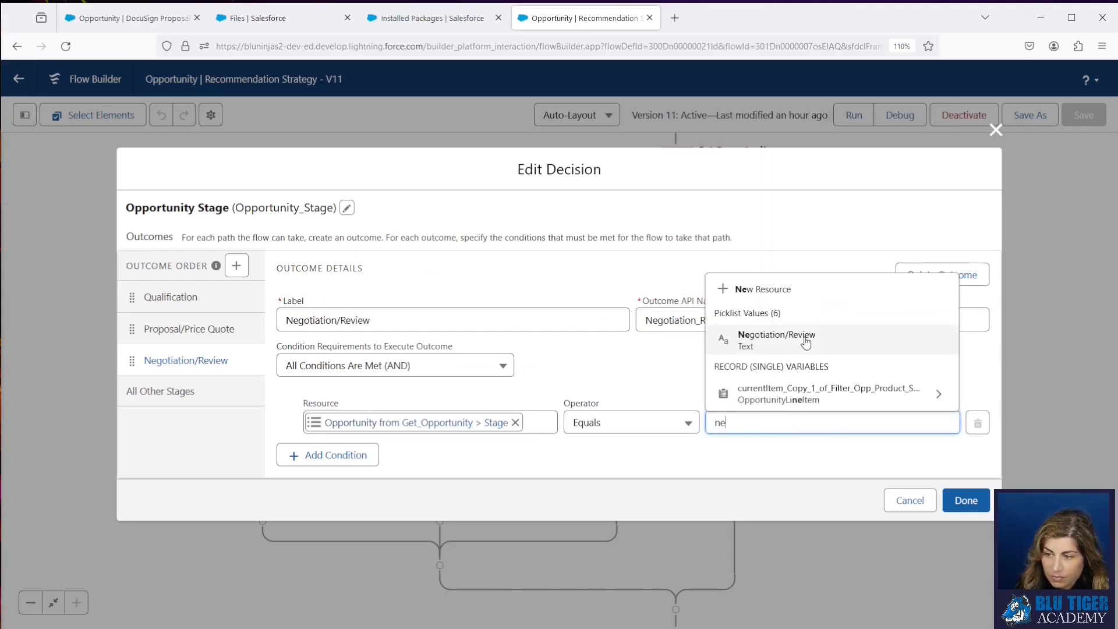
pyautogui.click(805, 341)
pyautogui.click(966, 500)
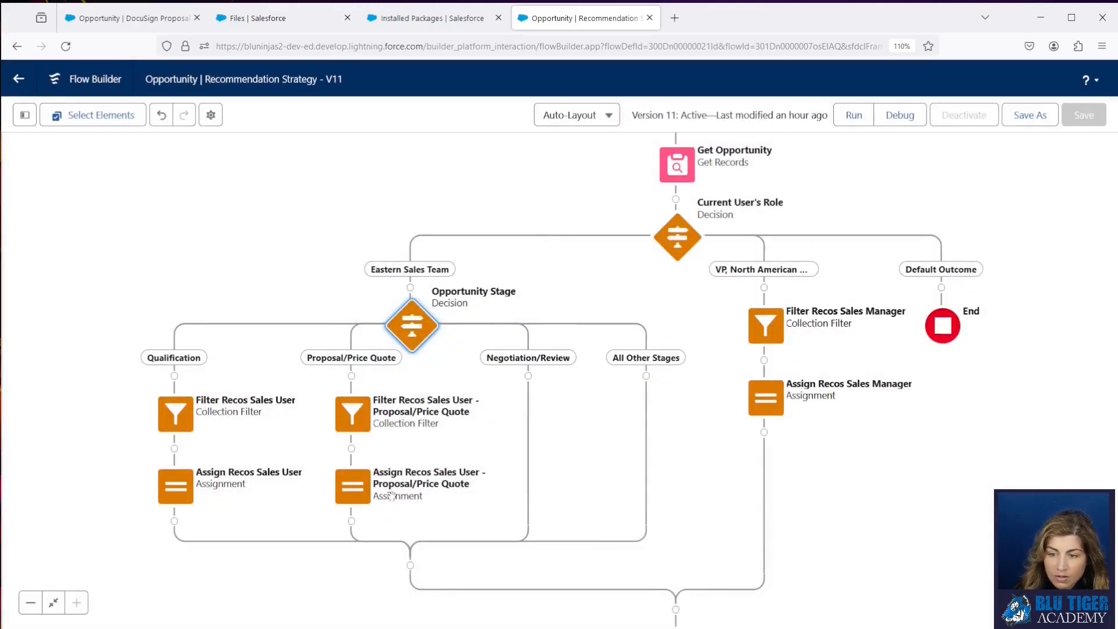
# - Copy the Proposal/Price Quote path's collection filter and assignment into the Negotiation/Review path, keeping the filter first
pyautogui.click(350, 415)
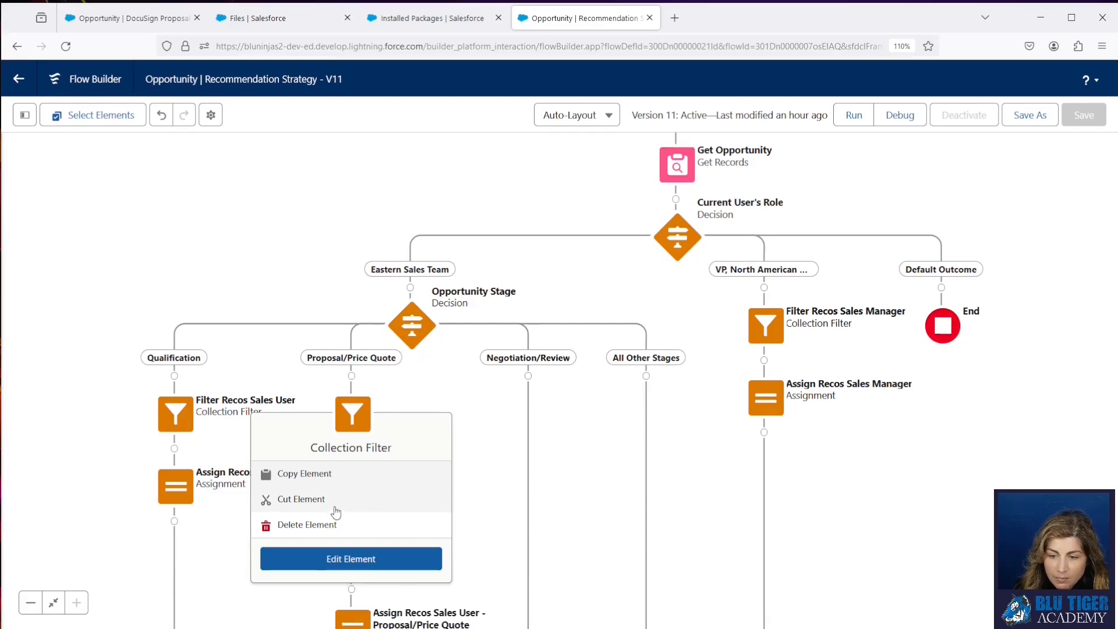
pyautogui.click(330, 472)
pyautogui.click(528, 377)
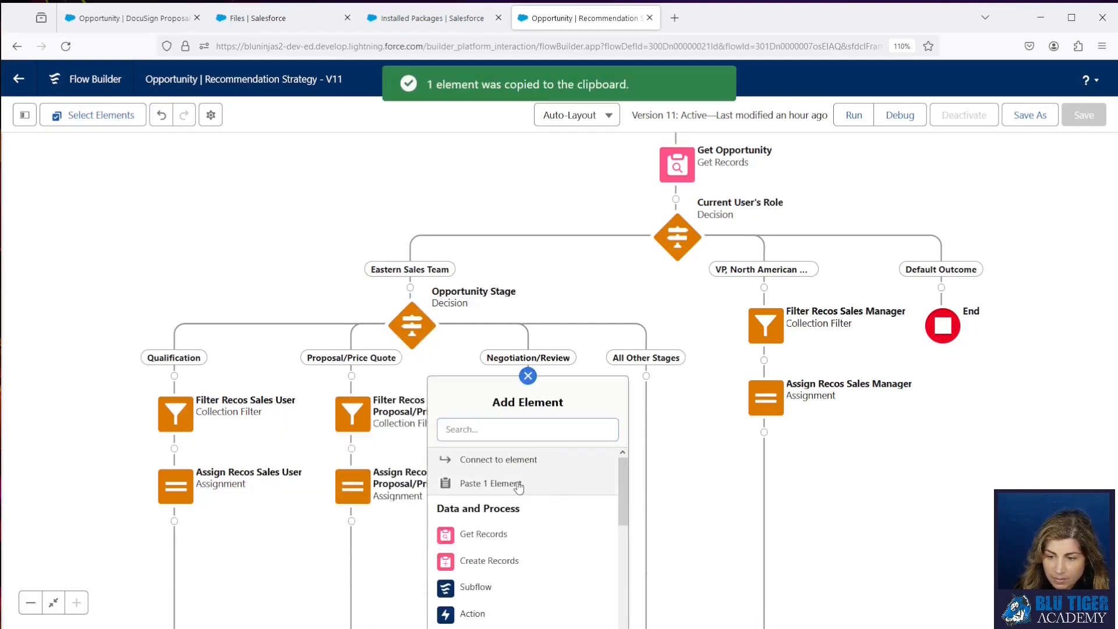
pyautogui.click(516, 486)
pyautogui.click(321, 492)
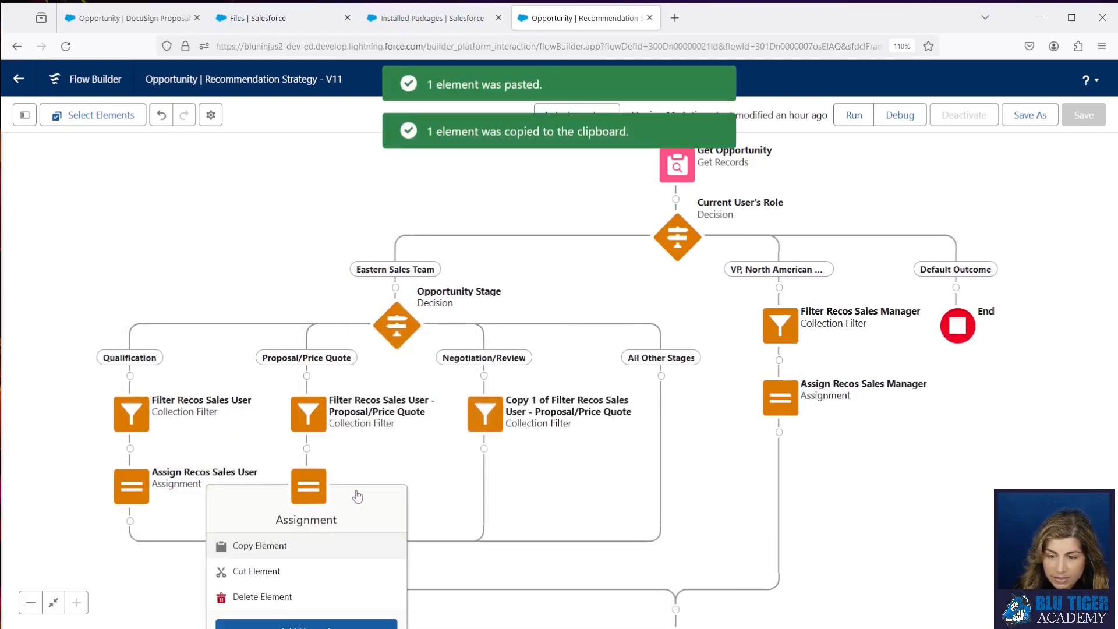
pyautogui.click(338, 544)
pyautogui.click(484, 449)
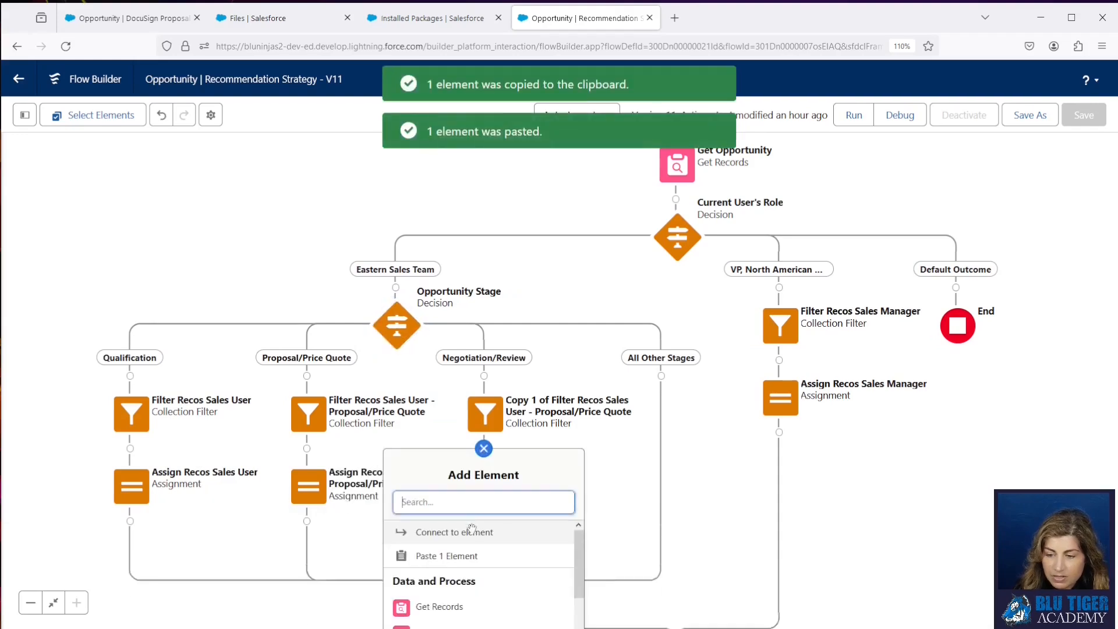
pyautogui.click(499, 554)
# - Rename the copied collection filter to Filter Recos Sales User - Negotiation/Review and regenerate its API name as Filter_Recos_Sales_User_Negotiation_Review
pyautogui.click(485, 415)
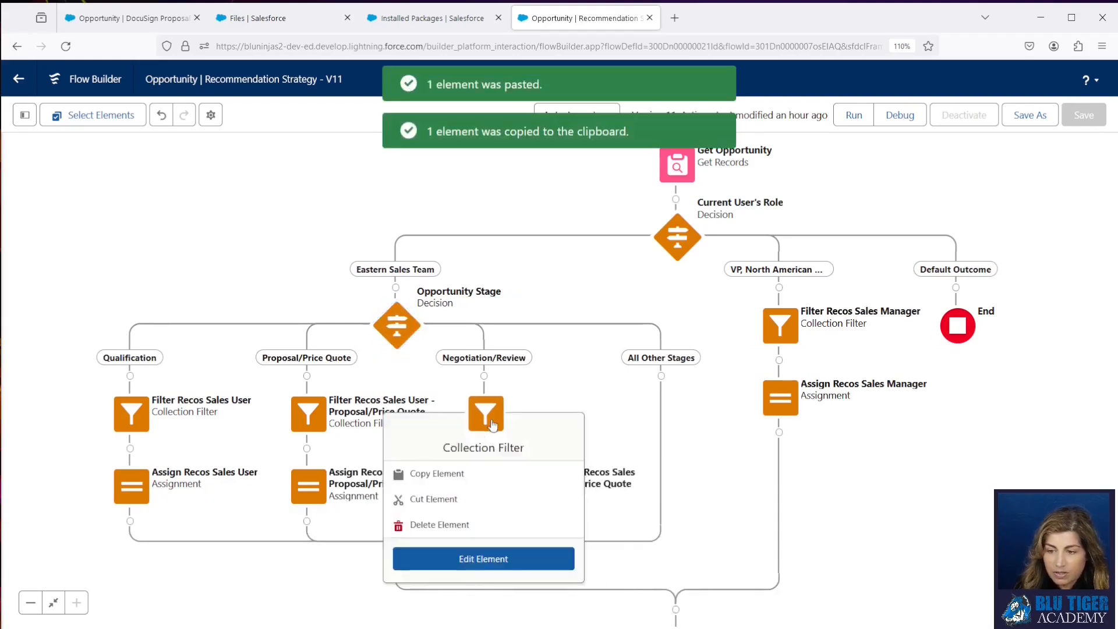
pyautogui.click(481, 556)
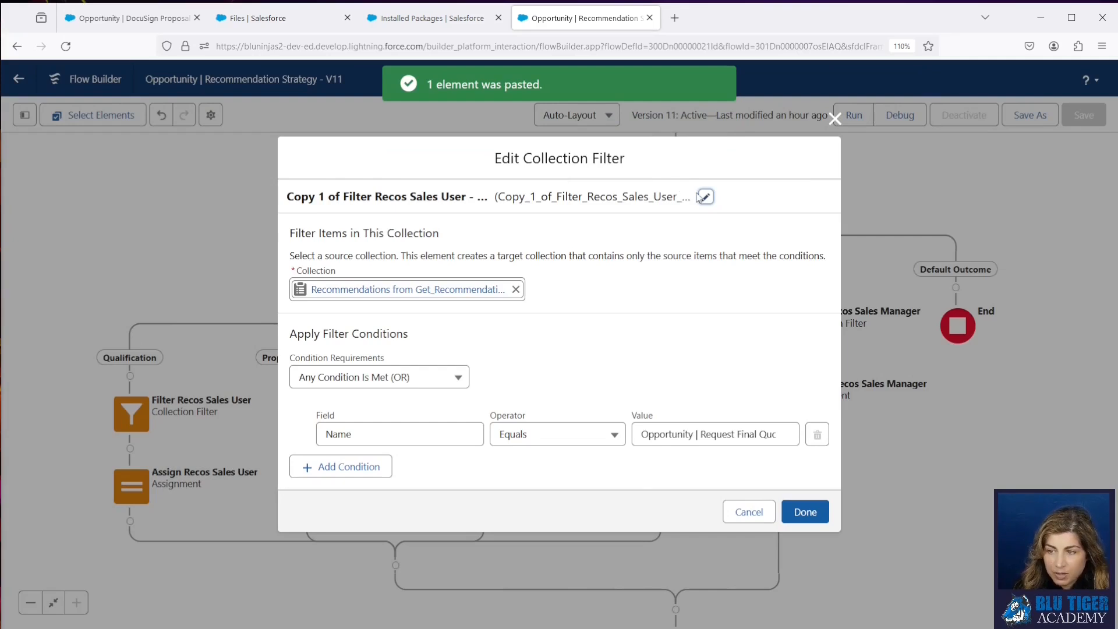
pyautogui.click(704, 199)
pyautogui.moveTo(339, 177); pyautogui.dragTo(296, 177)
pyautogui.press('BackSpace')
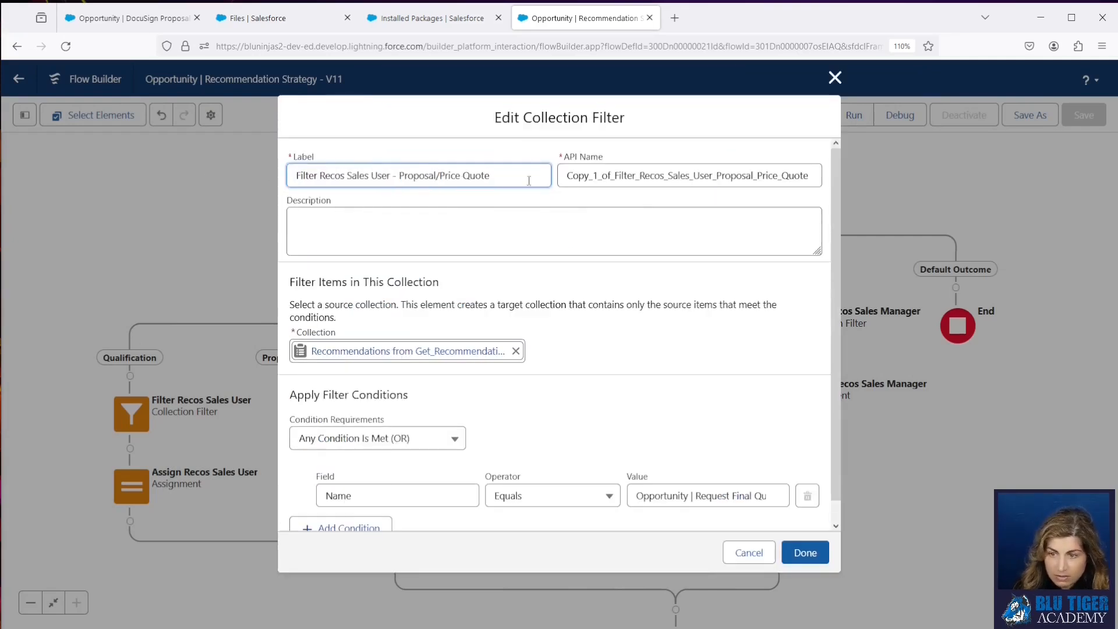
pyautogui.moveTo(529, 179); pyautogui.dragTo(400, 178)
pyautogui.write('Negotiation')
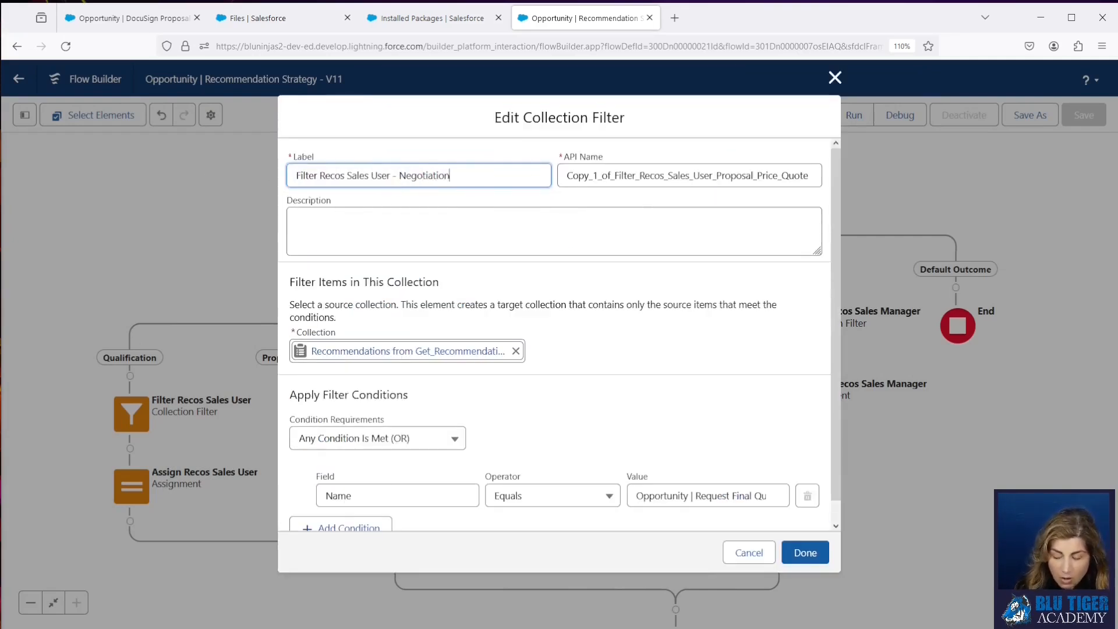
pyautogui.write('/Review')
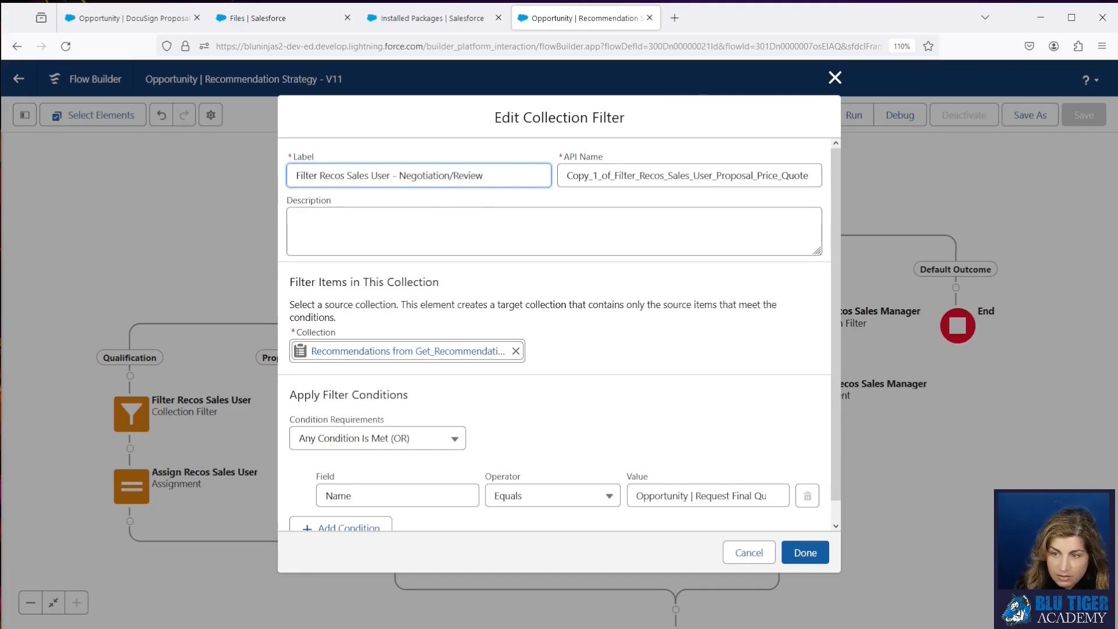
pyautogui.press('Tab')
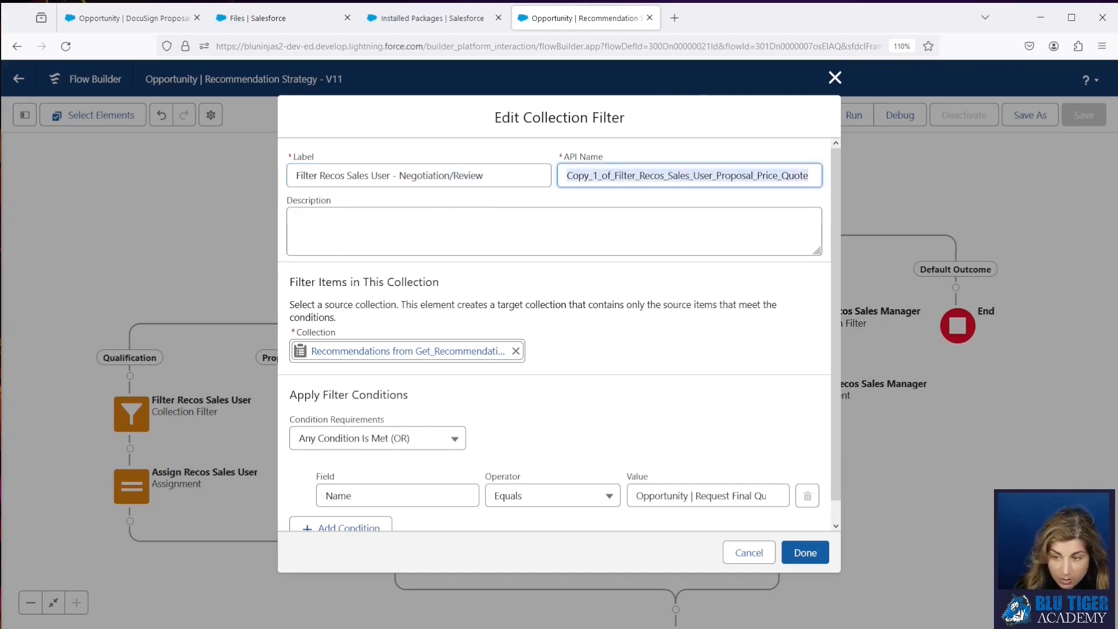
pyautogui.press('BackSpace')
pyautogui.click(527, 175)
pyautogui.press('Tab')
# - Set the filter's Name condition value to Opportunity | DocuSign Proposal, check it against the recommendation record, and finish editing the filter
pyautogui.scroll(-1, 574, 446)
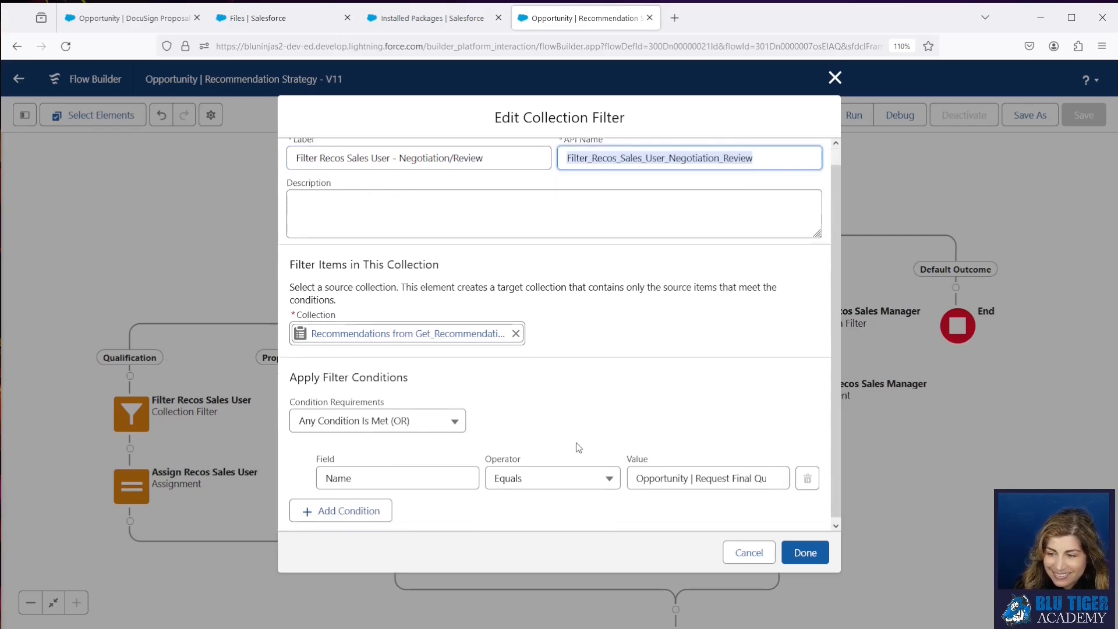
pyautogui.moveTo(639, 478); pyautogui.dragTo(847, 483)
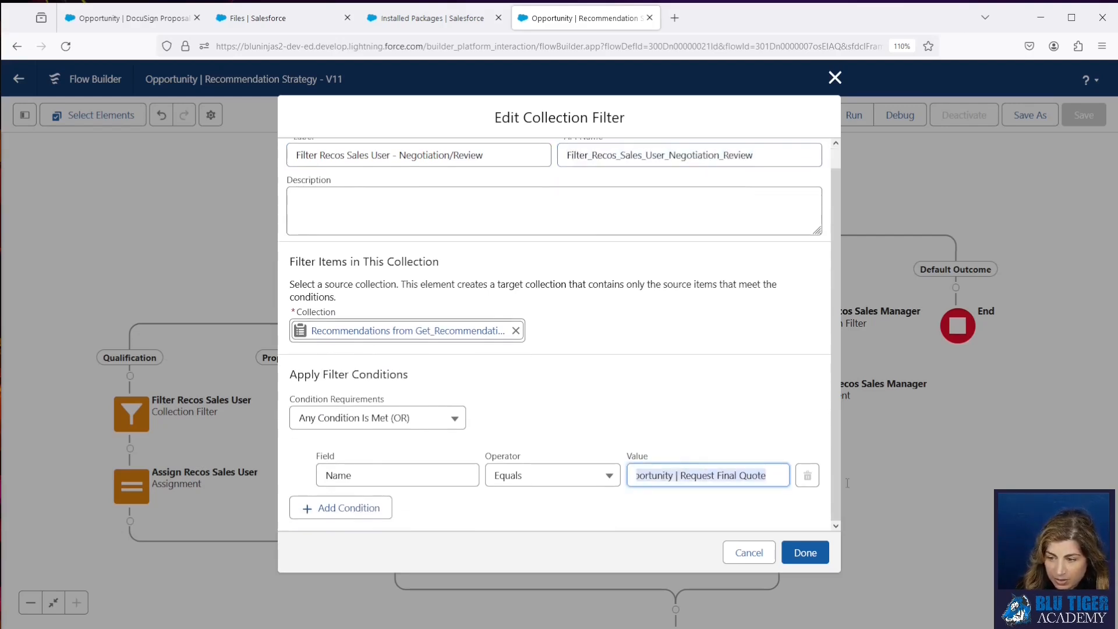
pyautogui.hotkey('ctrl', 'v')
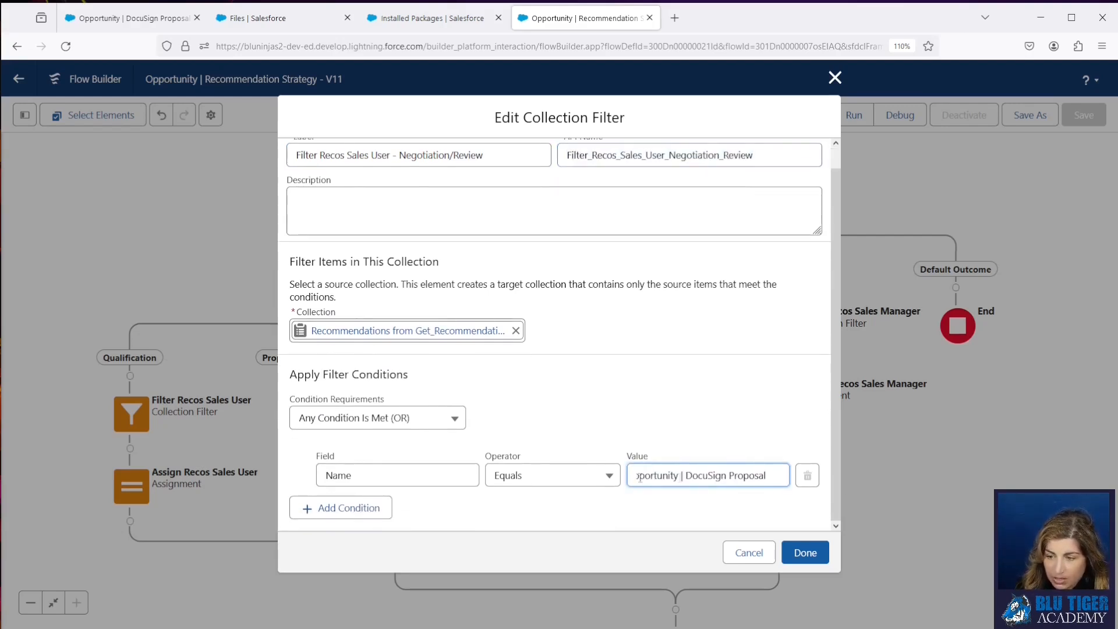
pyautogui.click(125, 18)
pyautogui.moveTo(304, 258); pyautogui.dragTo(152, 271)
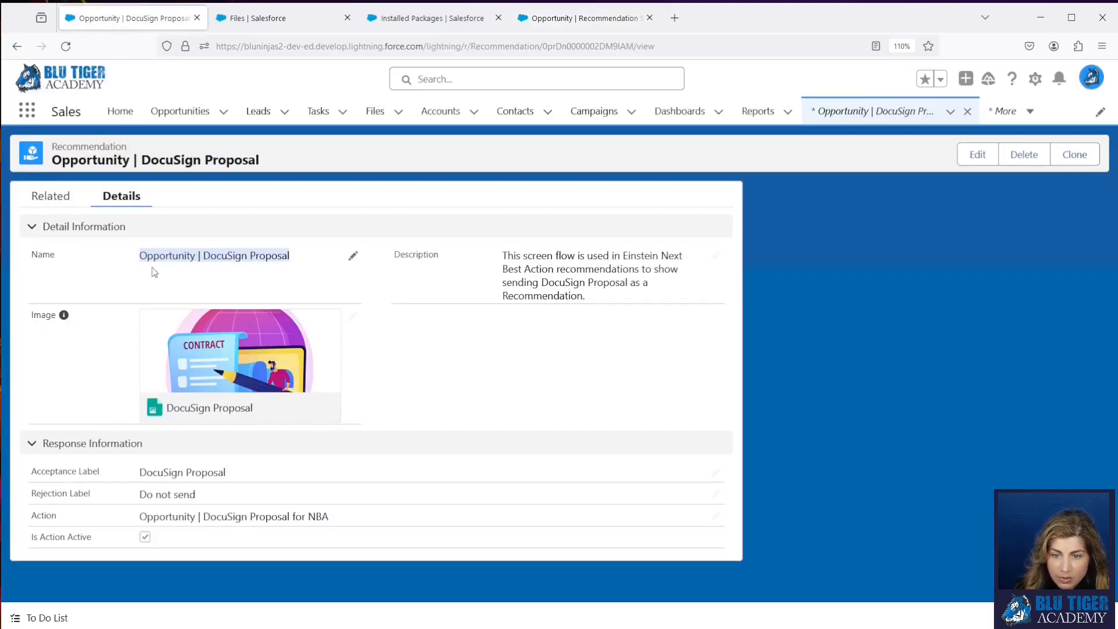
pyautogui.click(583, 18)
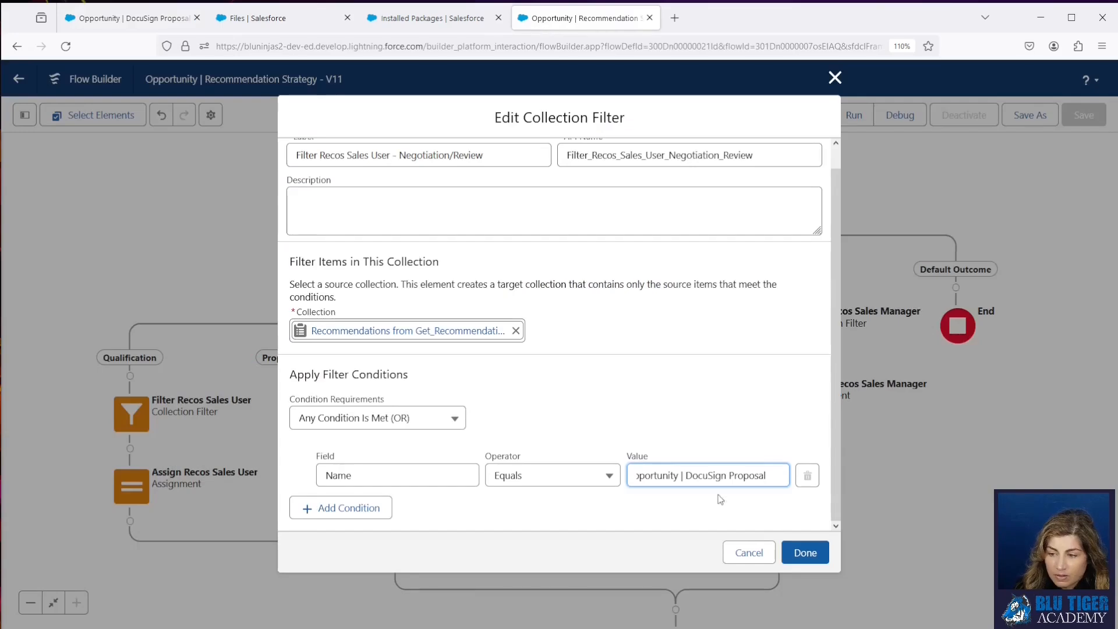
pyautogui.click(803, 551)
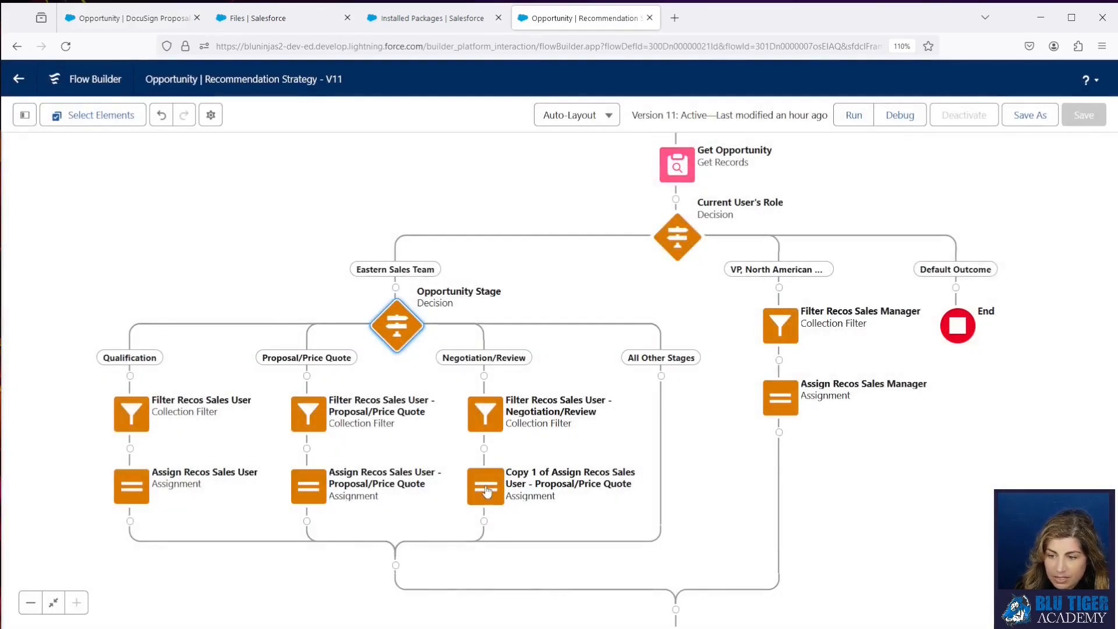
# - Rename the copied assignment to Assign Recos Sales User - Negotiation/Review and regenerate its API name as Assign_Recos_Sales_User_Negotiation_Review
pyautogui.doubleClick(487, 491)
pyautogui.click(706, 266)
pyautogui.moveTo(342, 241); pyautogui.dragTo(295, 241)
pyautogui.press('BackSpace')
pyautogui.moveTo(496, 241); pyautogui.dragTo(405, 241)
pyautogui.write('Negotiation/R')
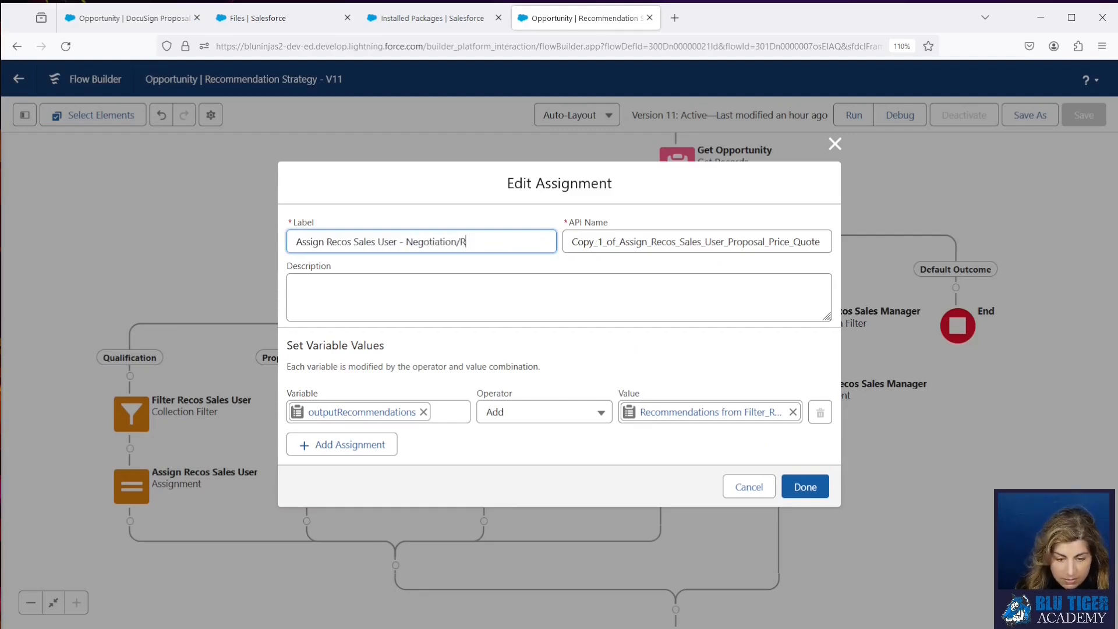
pyautogui.write('eview')
pyautogui.press('Tab')
pyautogui.press('BackSpace')
pyautogui.click(500, 243)
pyautogui.press('Tab')
# - Set the assignment to add the Negotiation/Review filter's recommendations collection to outputRecommendations and finish editing it
pyautogui.click(676, 416)
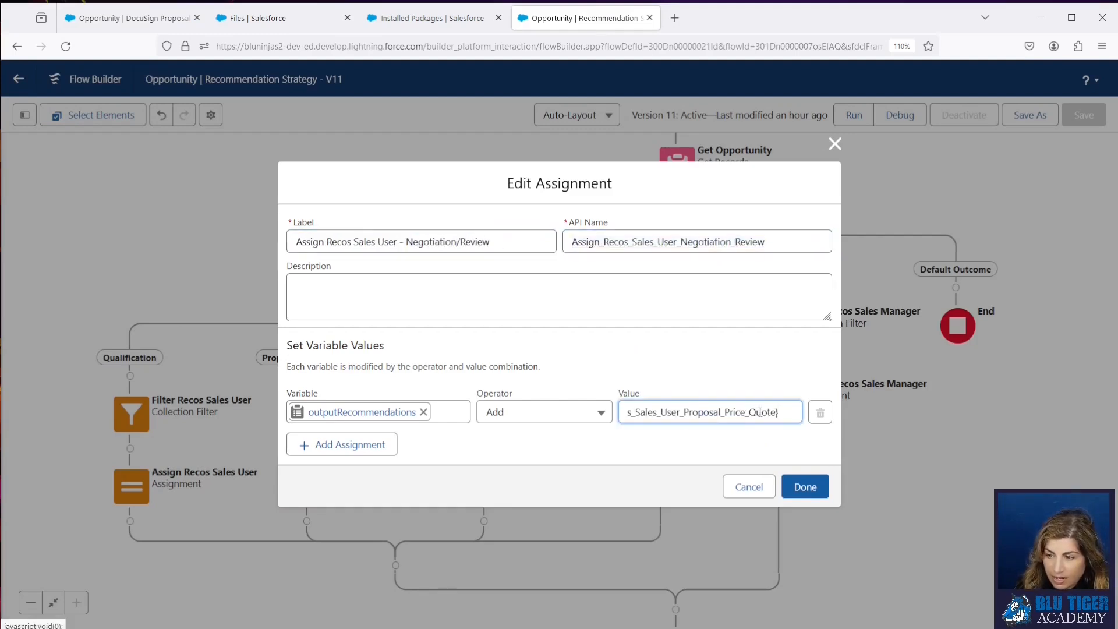
pyautogui.moveTo(789, 412); pyautogui.dragTo(525, 413)
pyautogui.write('filte')
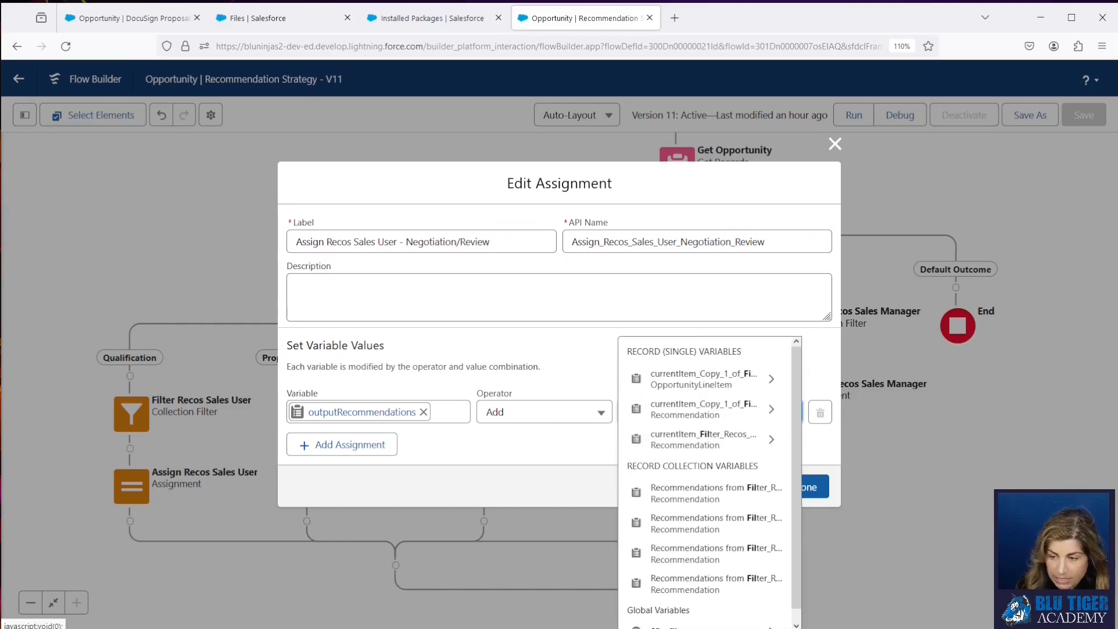
pyautogui.write('r')
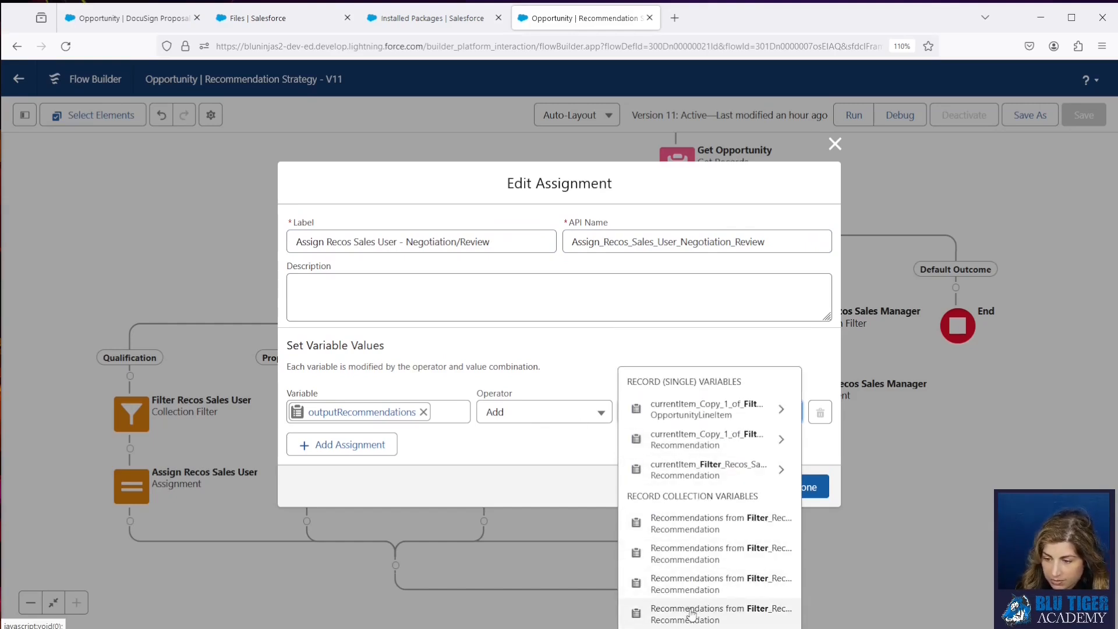
pyautogui.click(729, 584)
pyautogui.click(807, 487)
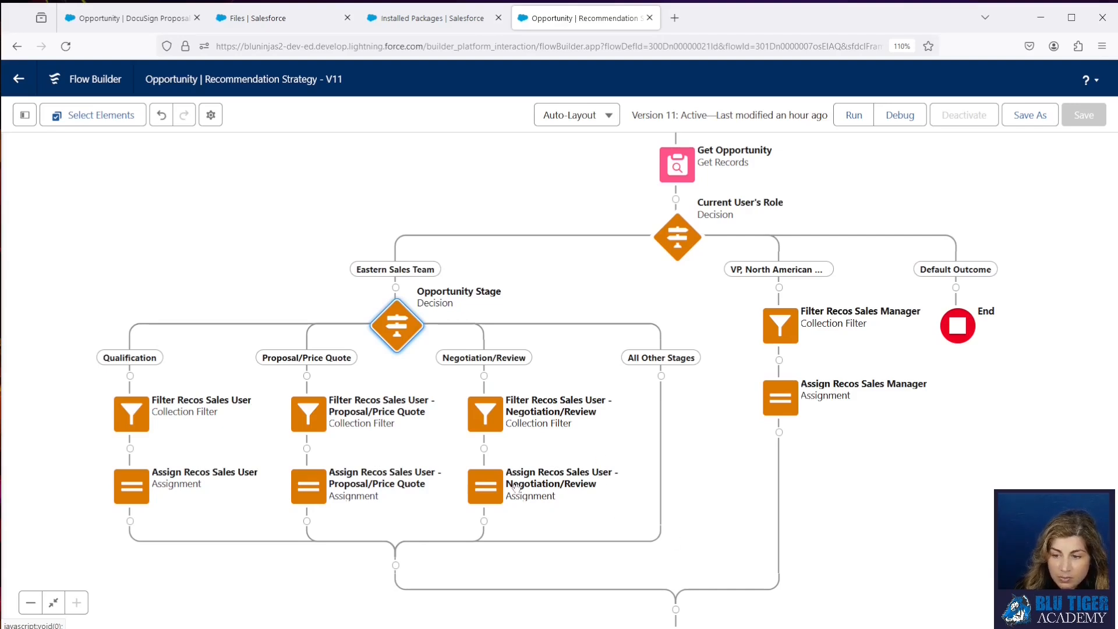
# - Save the recommendation strategy flow as a new version and activate it
pyautogui.click(1026, 116)
pyautogui.click(804, 455)
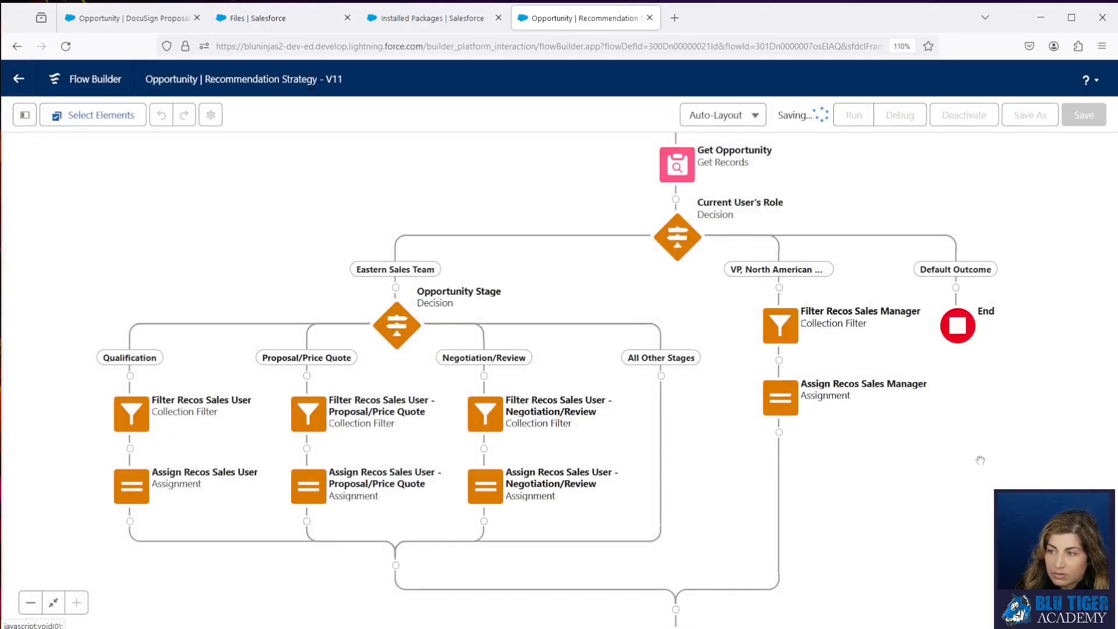
pyautogui.click(969, 114)
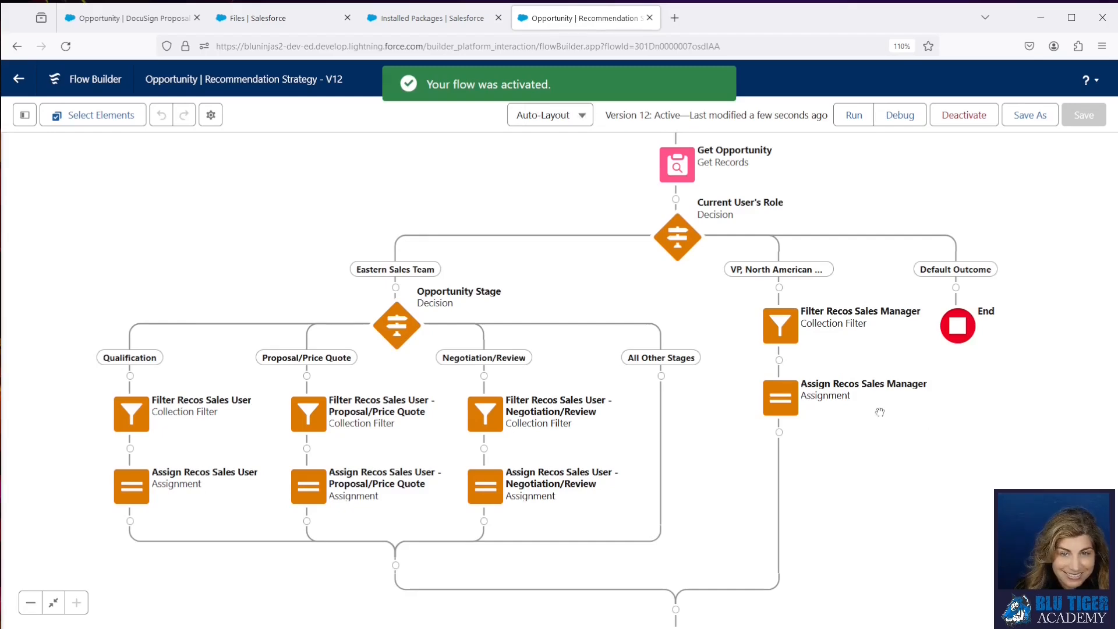
# - Open The Addams Family - Brand Redesign opportunity and mark Negotiation/Review as its current stage
pyautogui.click(251, 23)
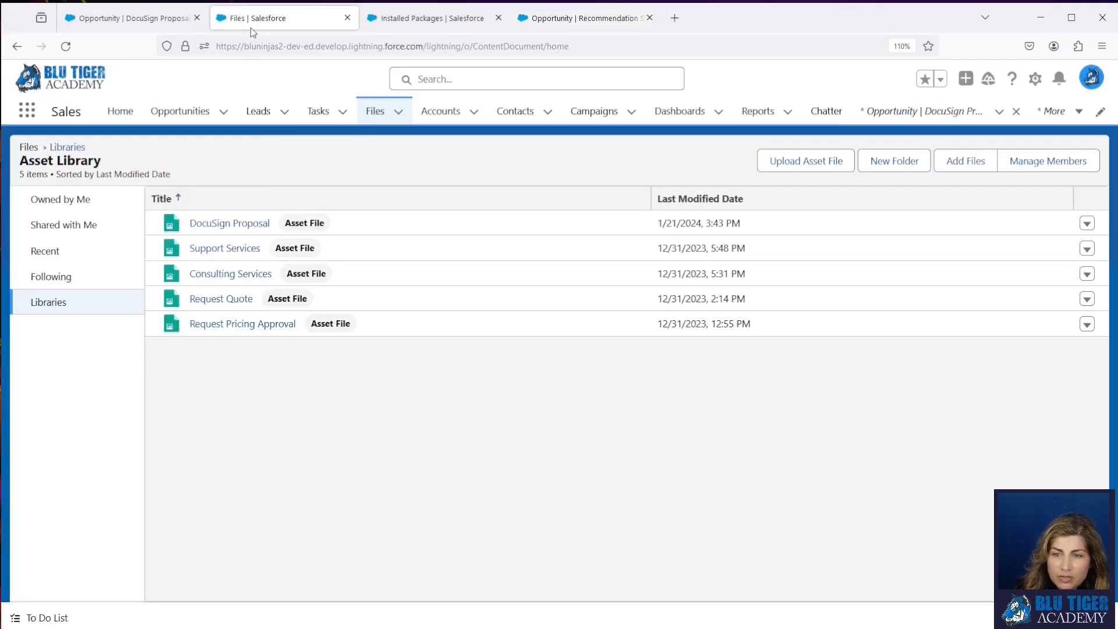
pyautogui.click(181, 111)
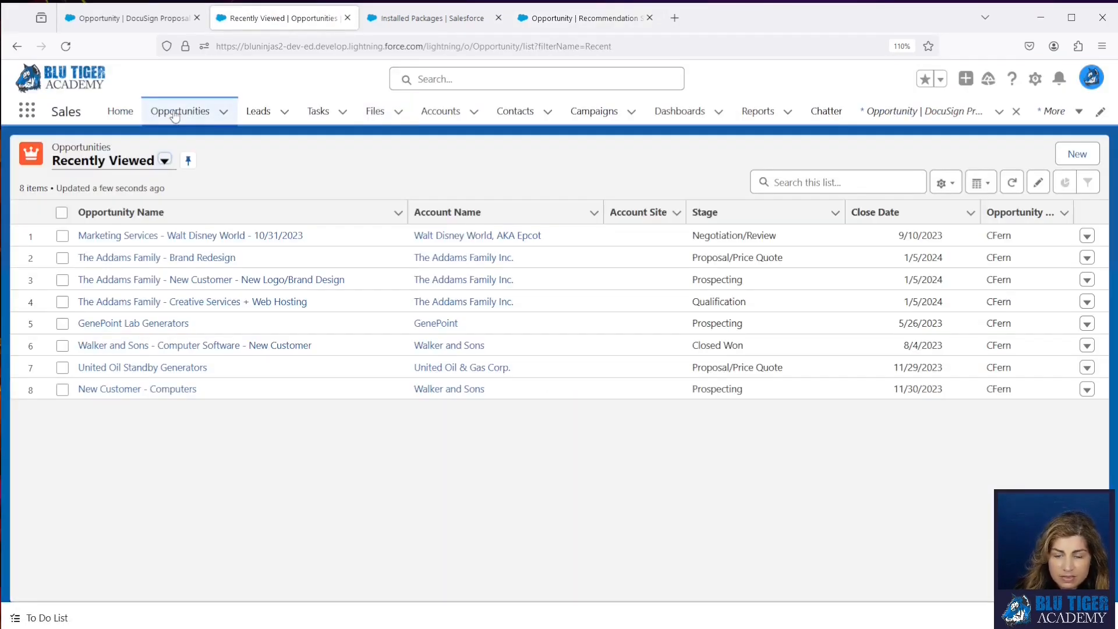
pyautogui.click(199, 260)
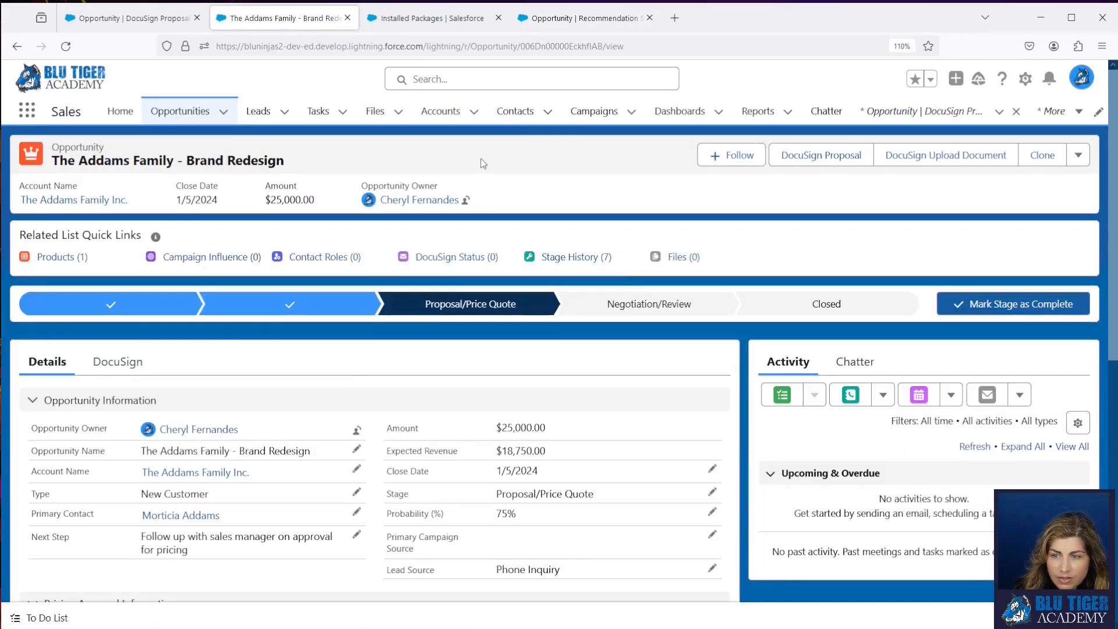
pyautogui.click(619, 307)
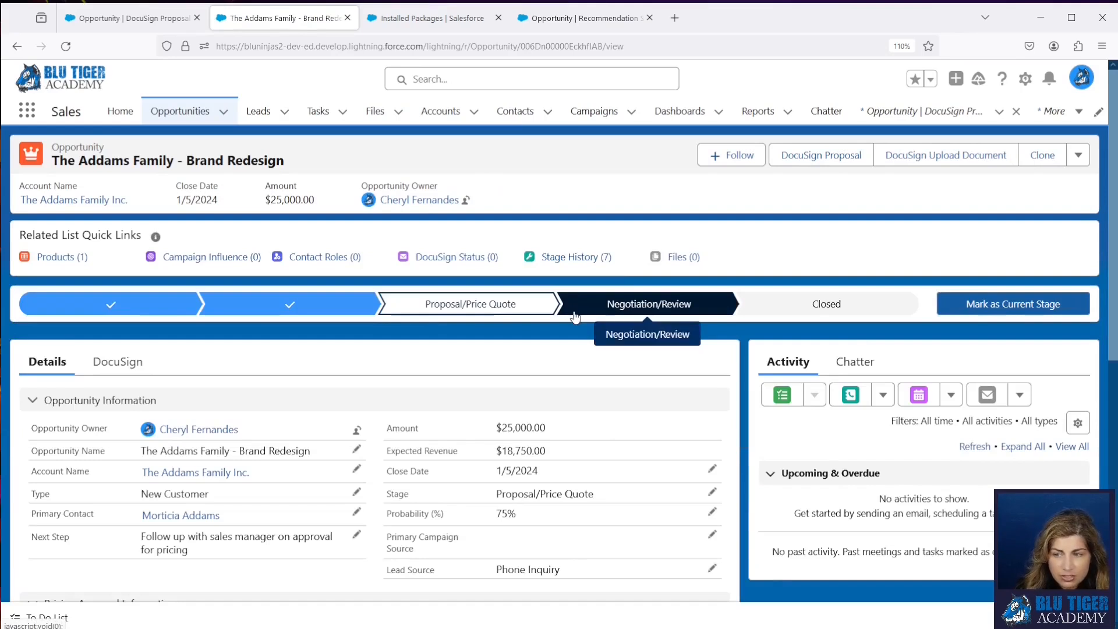
pyautogui.click(986, 306)
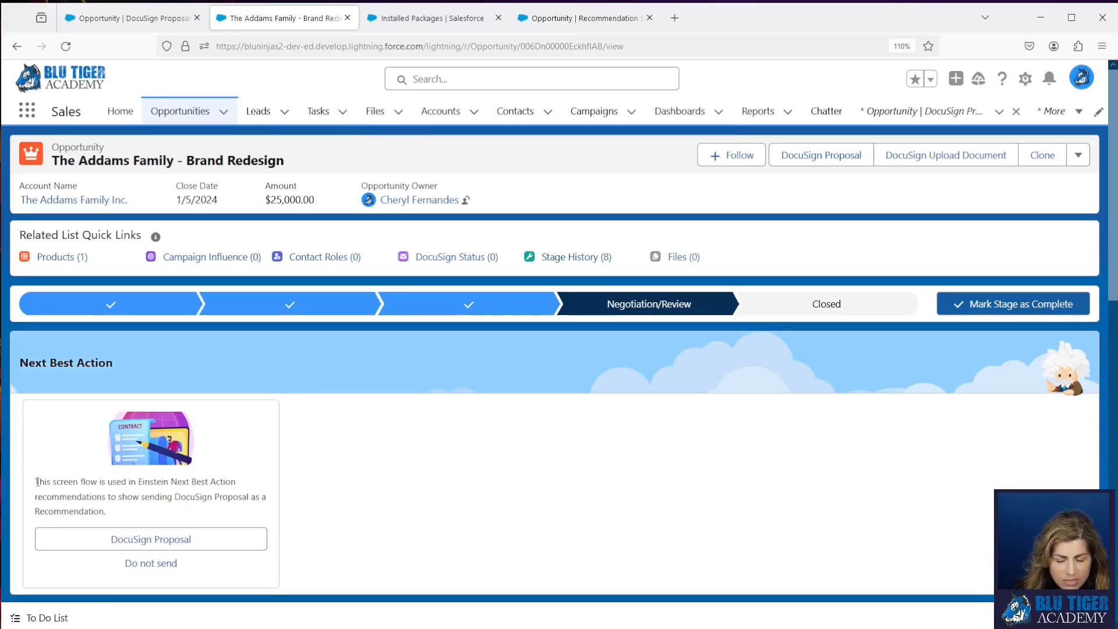
# - Read the Next Best Action recommendation, accept DocuSign Proposal, and continue to the envelope's recipients
pyautogui.moveTo(37, 481); pyautogui.dragTo(127, 510)
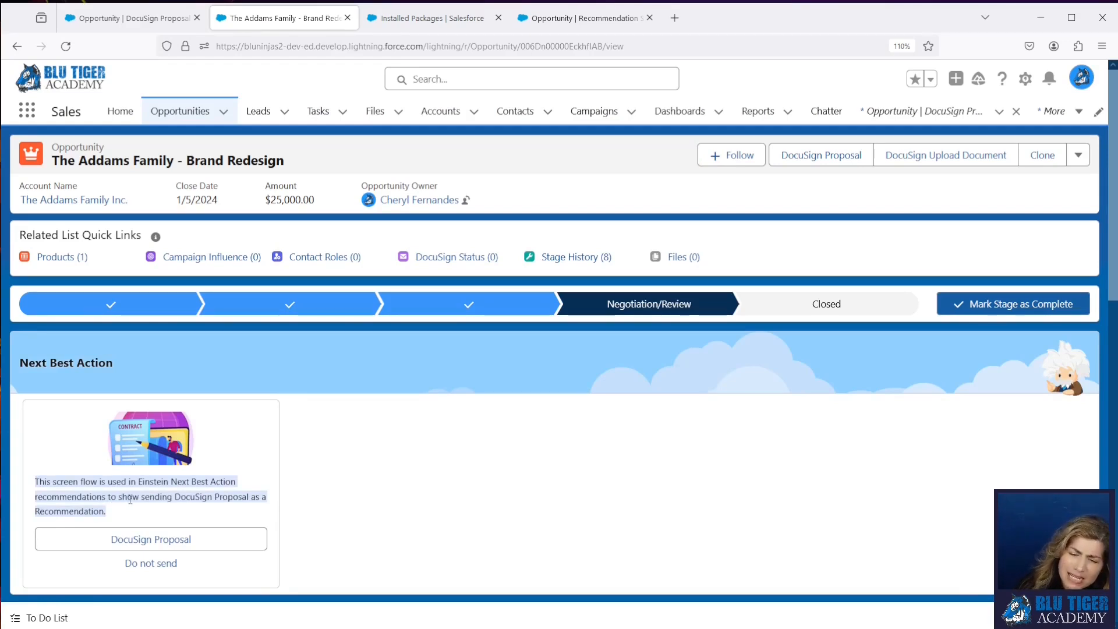
pyautogui.click(162, 543)
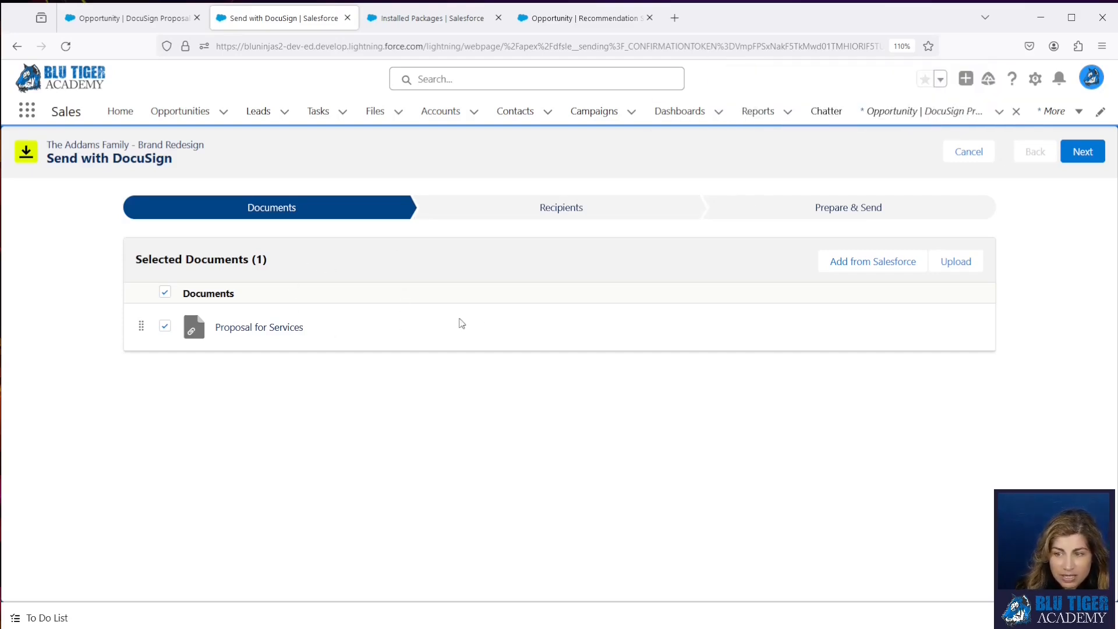
pyautogui.click(535, 215)
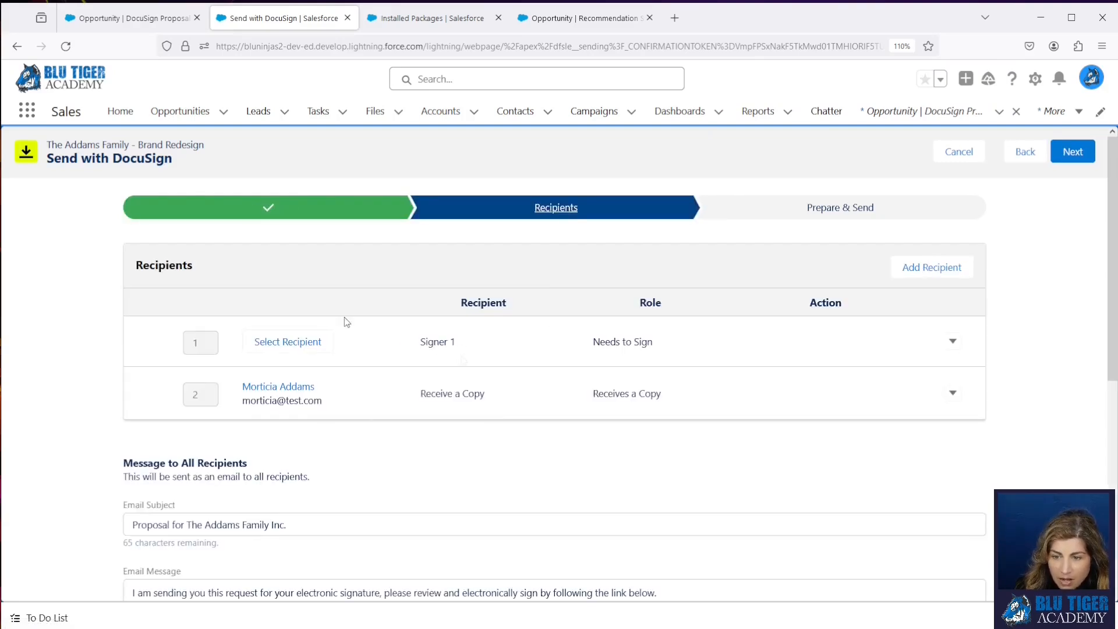
# - Edit the Signer 1 recipient, entering the signer's name and email address, and confirm the selection
pyautogui.click(951, 343)
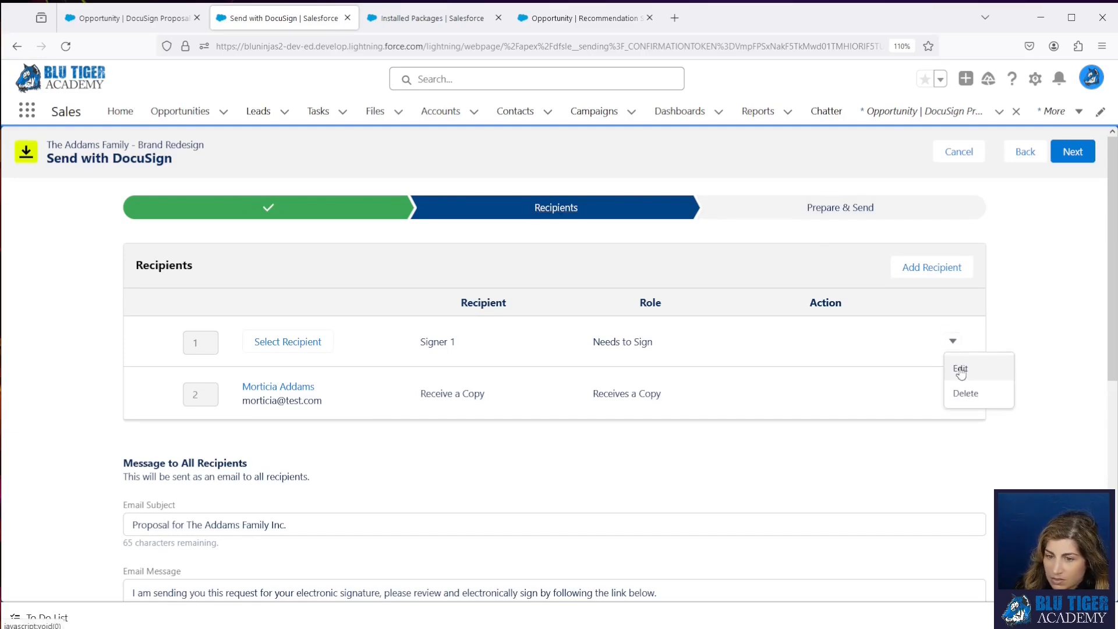
pyautogui.click(960, 367)
pyautogui.click(577, 263)
pyautogui.write('Moriticia')
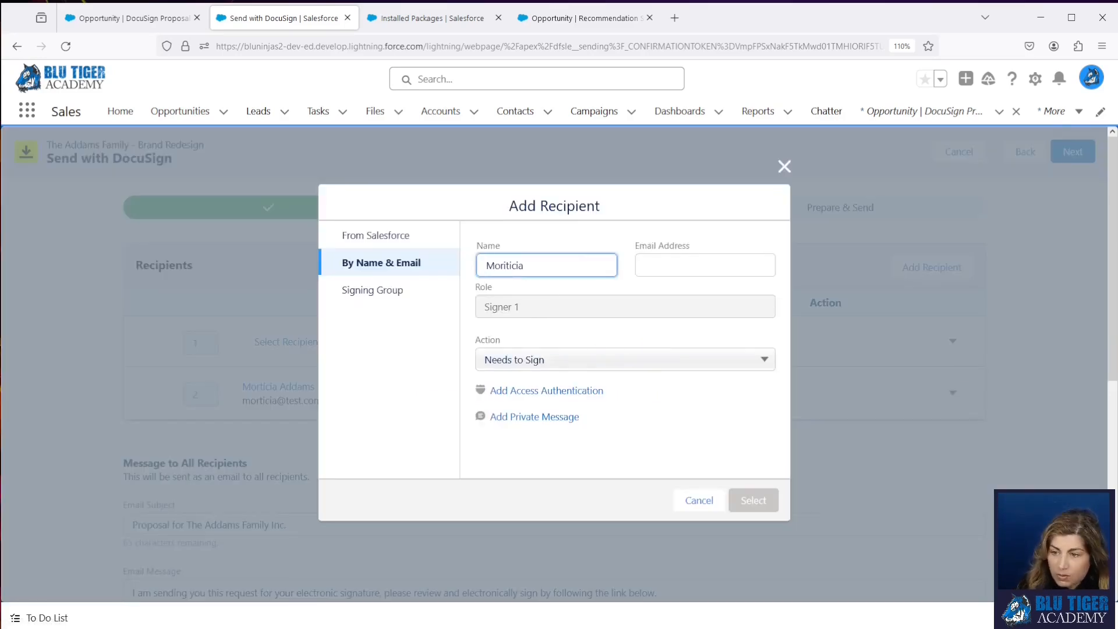
pyautogui.press('Tab')
pyautogui.write('morticia@test.com')
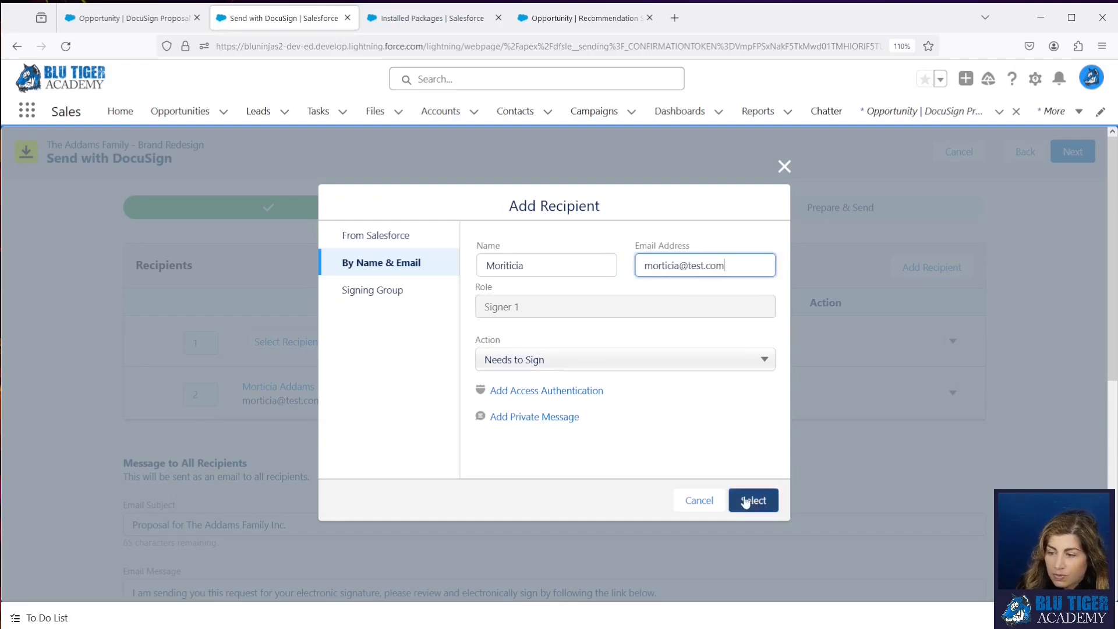
pyautogui.click(753, 500)
# - Continue to Prepare & Send, review the merged proposal document, send it, and check the opportunity's DocuSign status
pyautogui.click(821, 220)
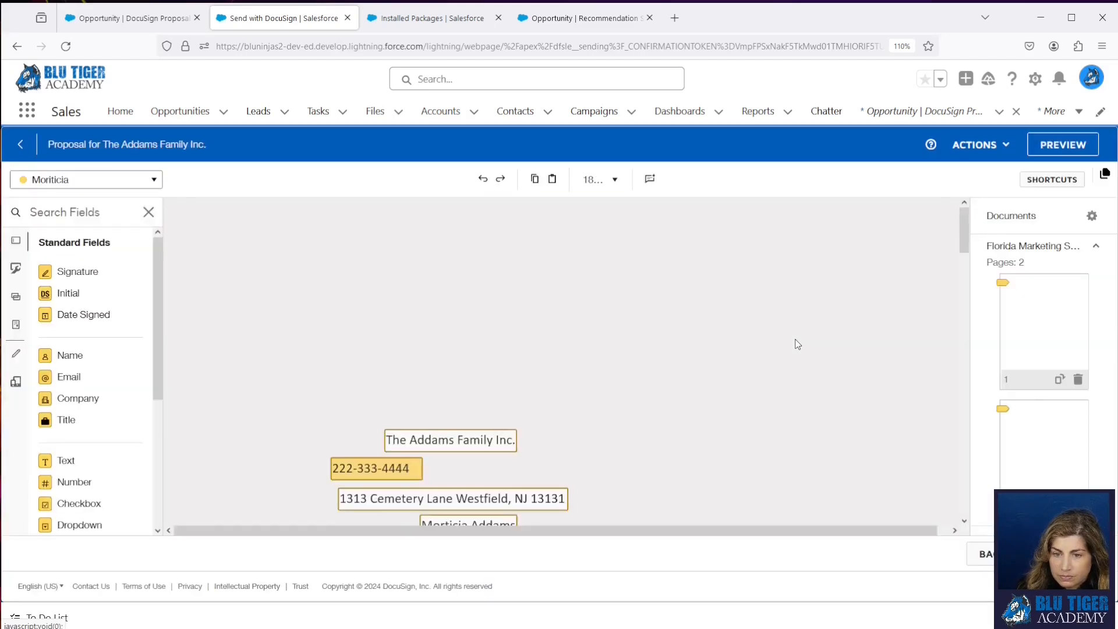
pyautogui.scroll(-7, 796, 345)
pyautogui.scroll(-6, 797, 344)
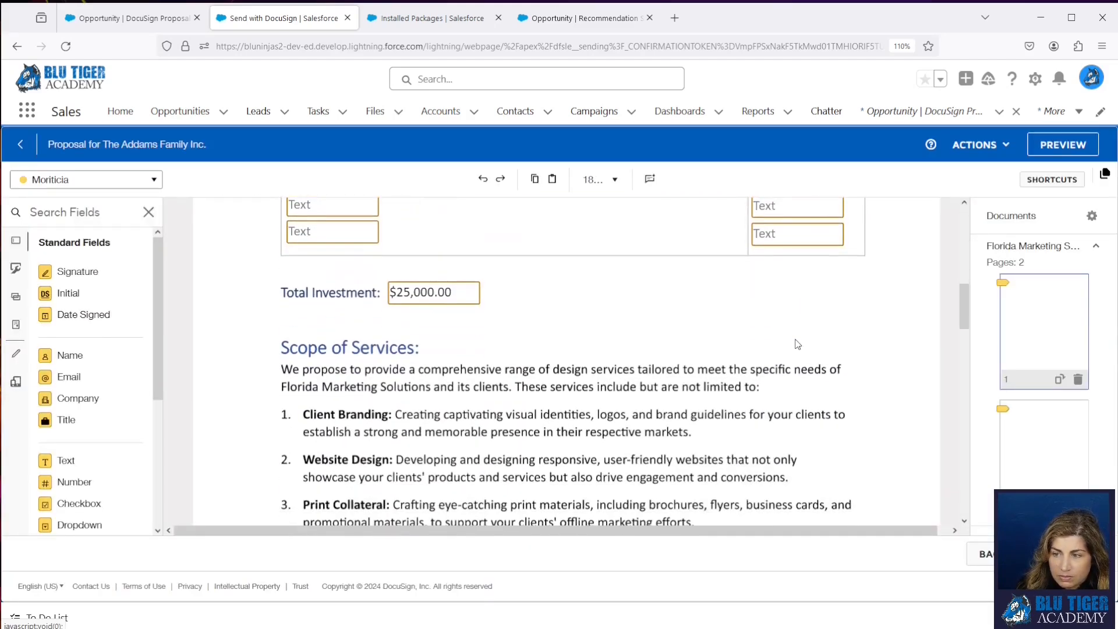
pyautogui.click(1061, 554)
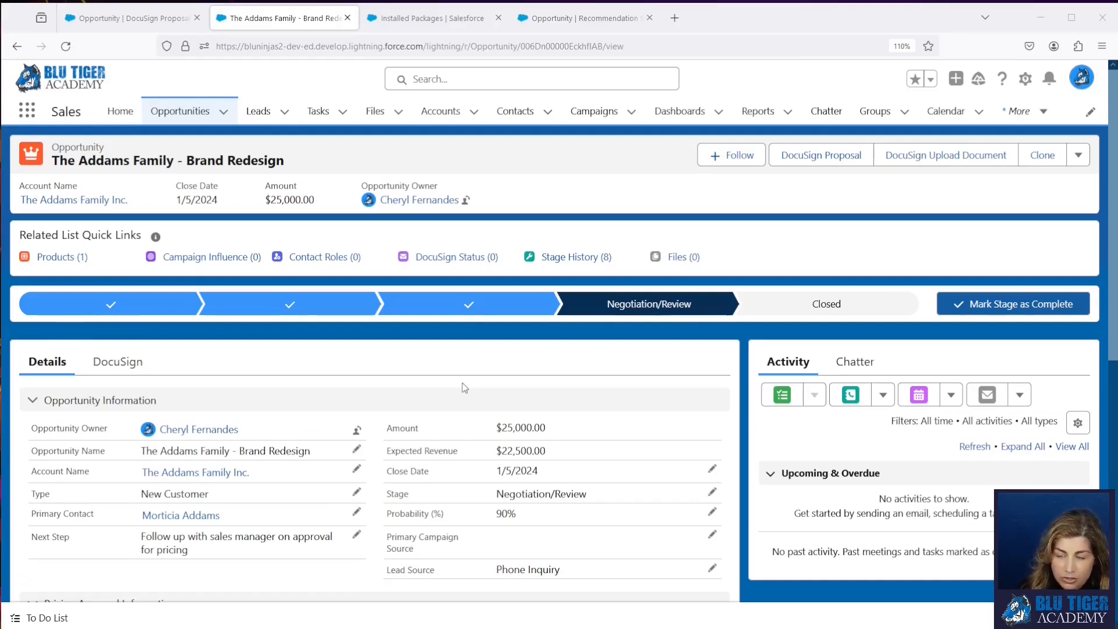
pyautogui.moveTo(465, 262)
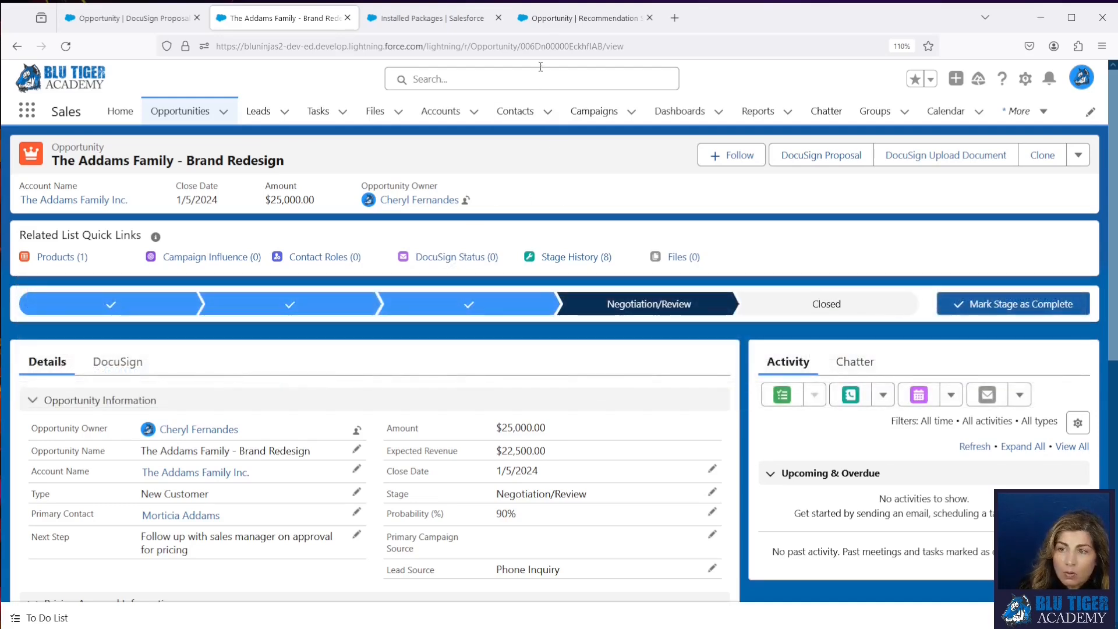
# - Return to the recommendation strategy flow and examine the settings of the Limit Repetitions element at its end
pyautogui.click(545, 23)
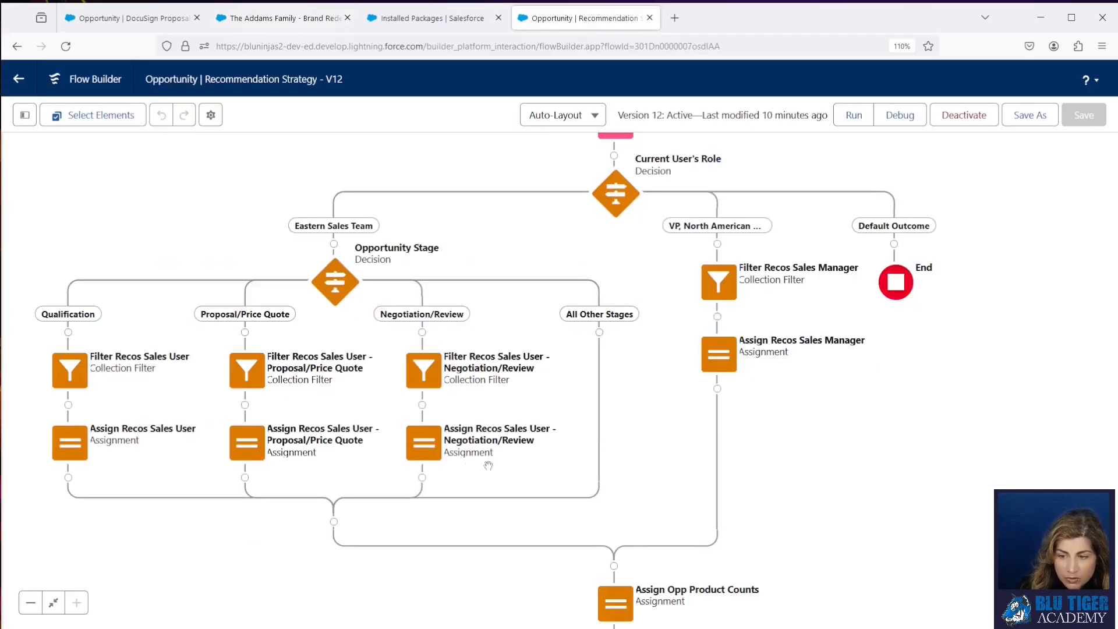
pyautogui.moveTo(784, 542); pyautogui.dragTo(720, 393)
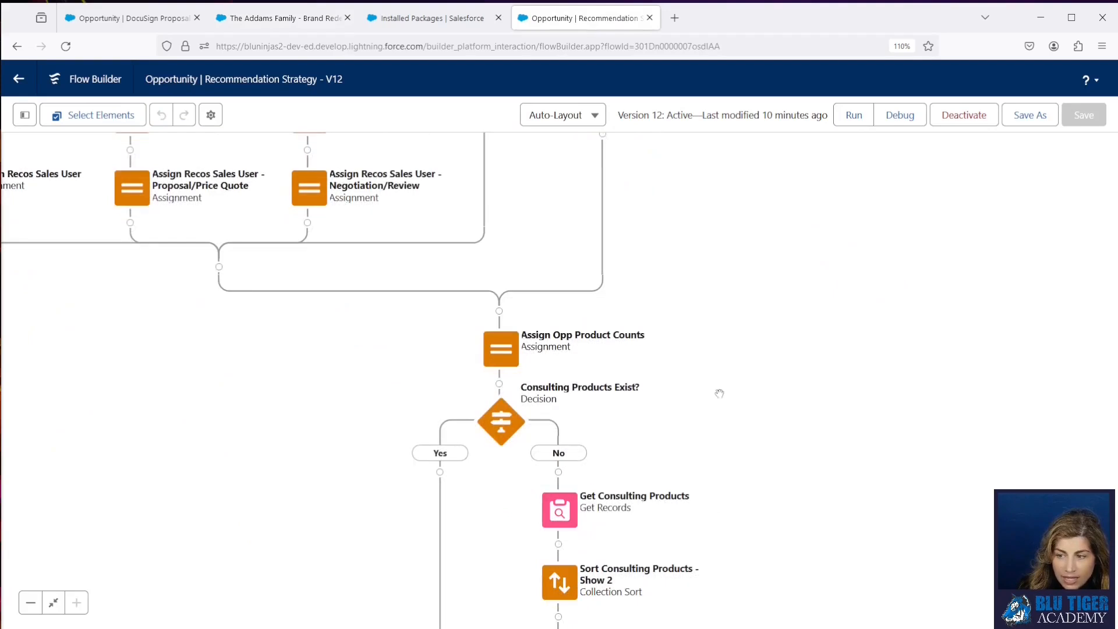
pyautogui.moveTo(743, 580); pyautogui.dragTo(704, 269)
pyautogui.moveTo(733, 527); pyautogui.dragTo(731, 338)
pyautogui.moveTo(762, 575); pyautogui.dragTo(754, 324)
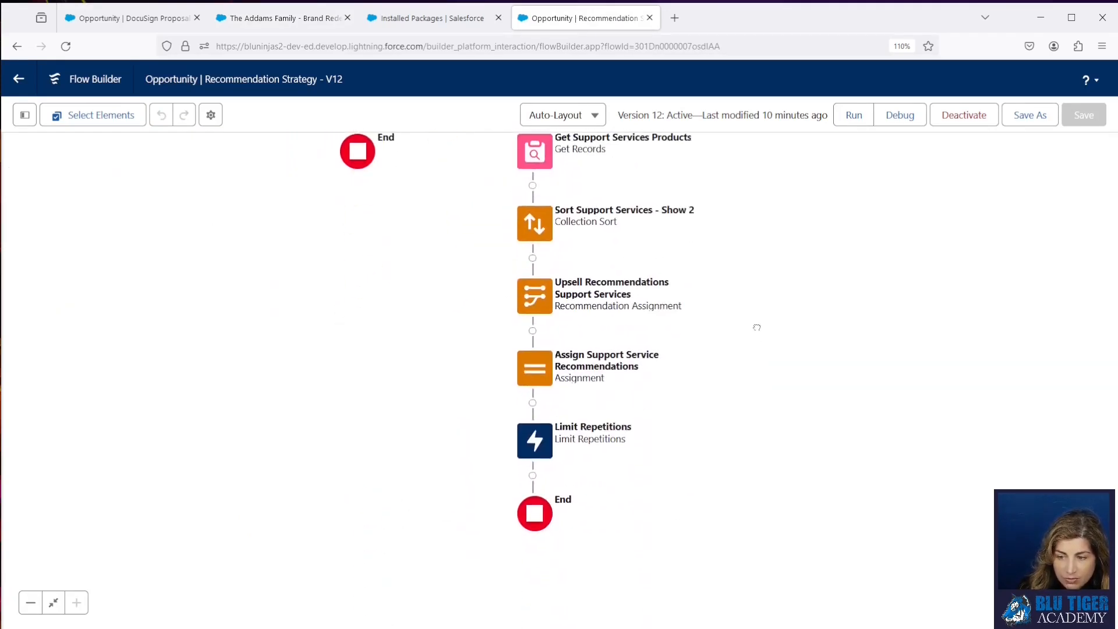
pyautogui.doubleClick(535, 439)
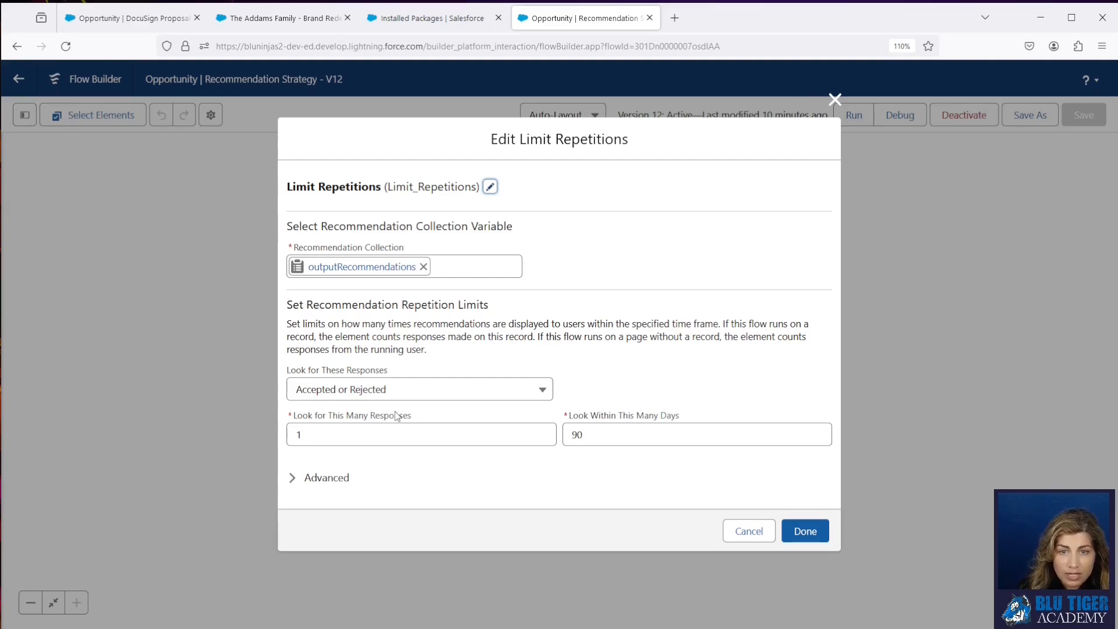
pyautogui.click(745, 531)
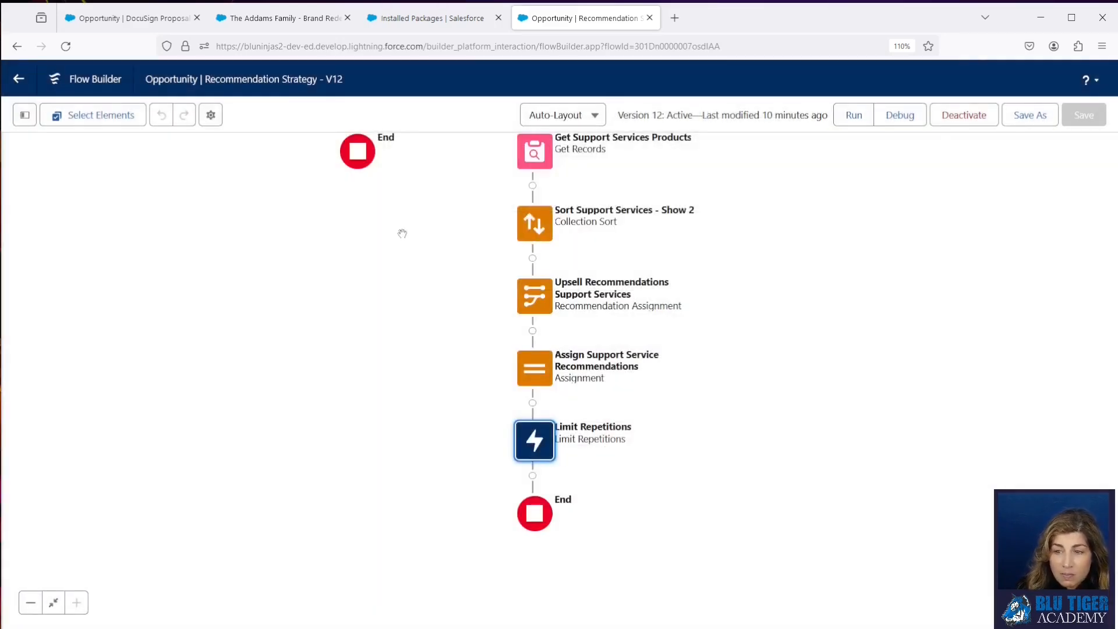
# - Add an End element after the Assign Recos Sales User - Negotiation/Review assignment
pyautogui.moveTo(400, 229); pyautogui.dragTo(456, 581)
pyautogui.moveTo(290, 237); pyautogui.dragTo(311, 495)
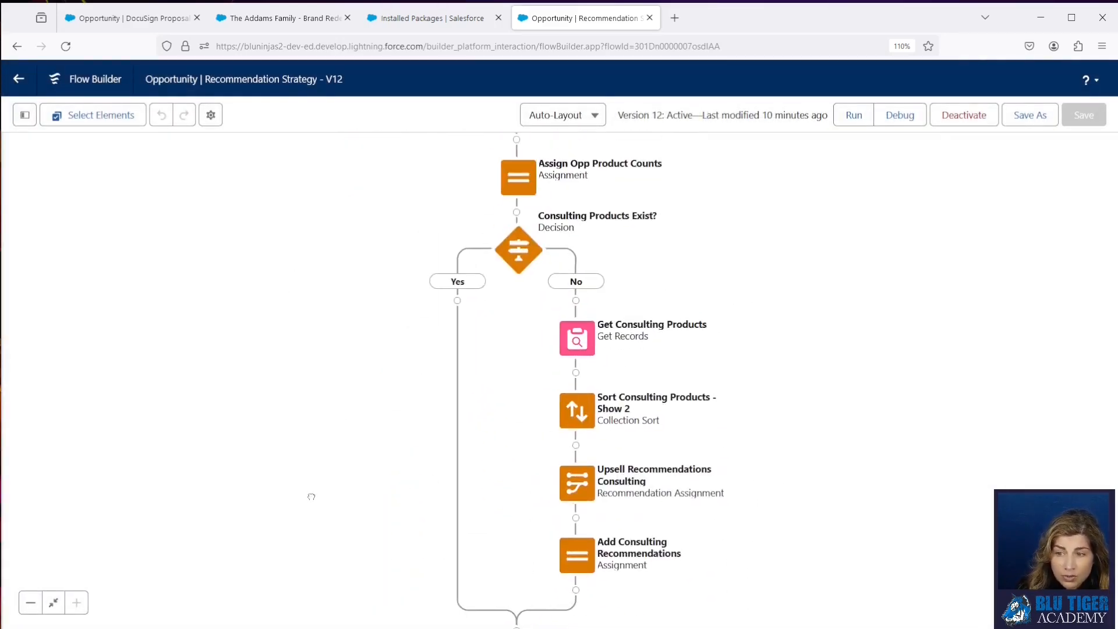
pyautogui.moveTo(300, 224); pyautogui.dragTo(322, 560)
pyautogui.moveTo(560, 328); pyautogui.dragTo(740, 416)
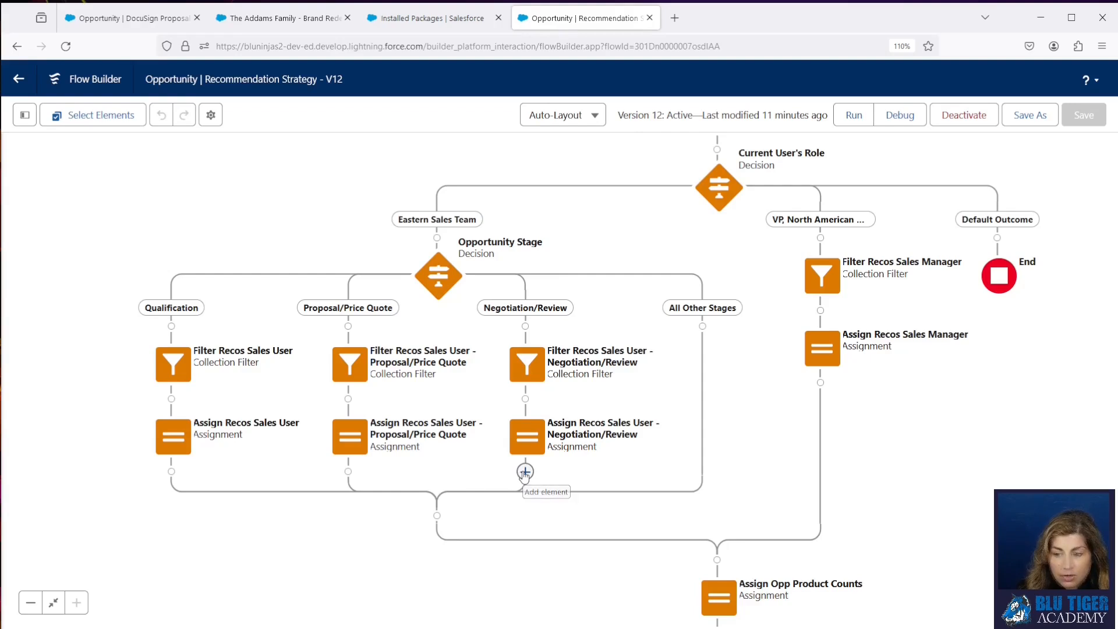
pyautogui.click(526, 472)
pyautogui.moveTo(655, 504); pyautogui.dragTo(654, 325)
pyautogui.scroll(-5, 526, 416)
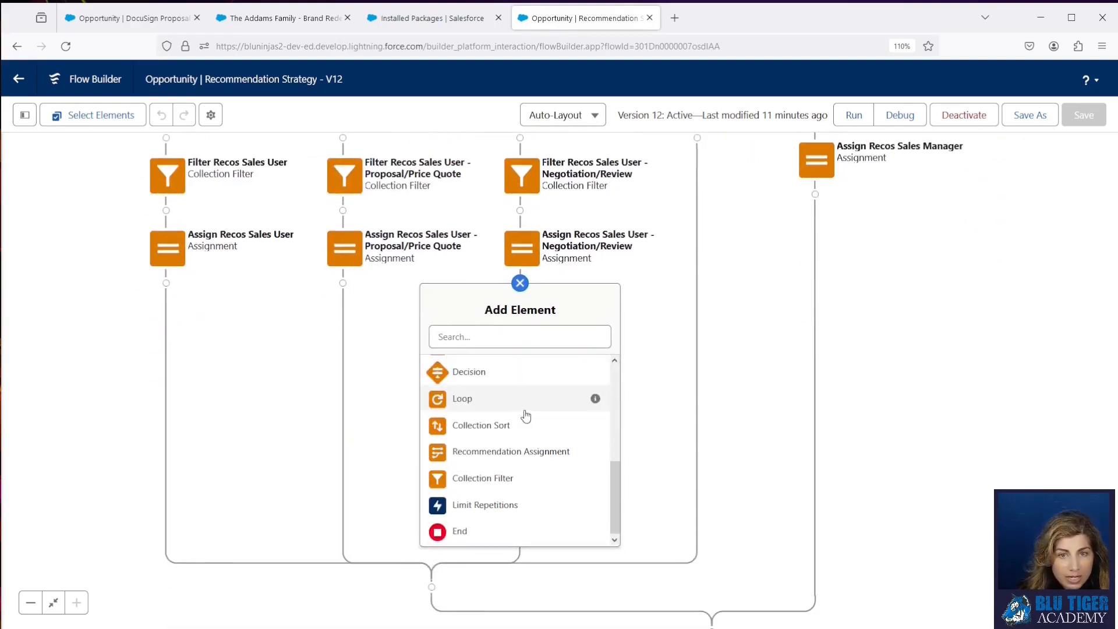
pyautogui.click(461, 530)
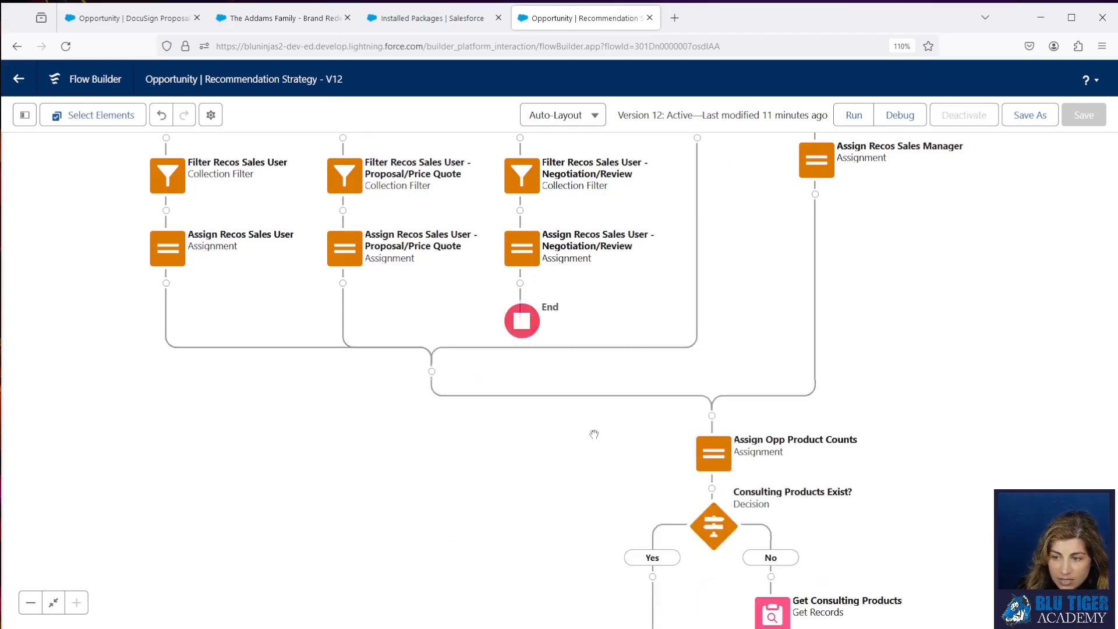
# - Save the flow with its Negotiation/Review end point as another new version and activate it
pyautogui.moveTo(612, 309); pyautogui.dragTo(575, 487)
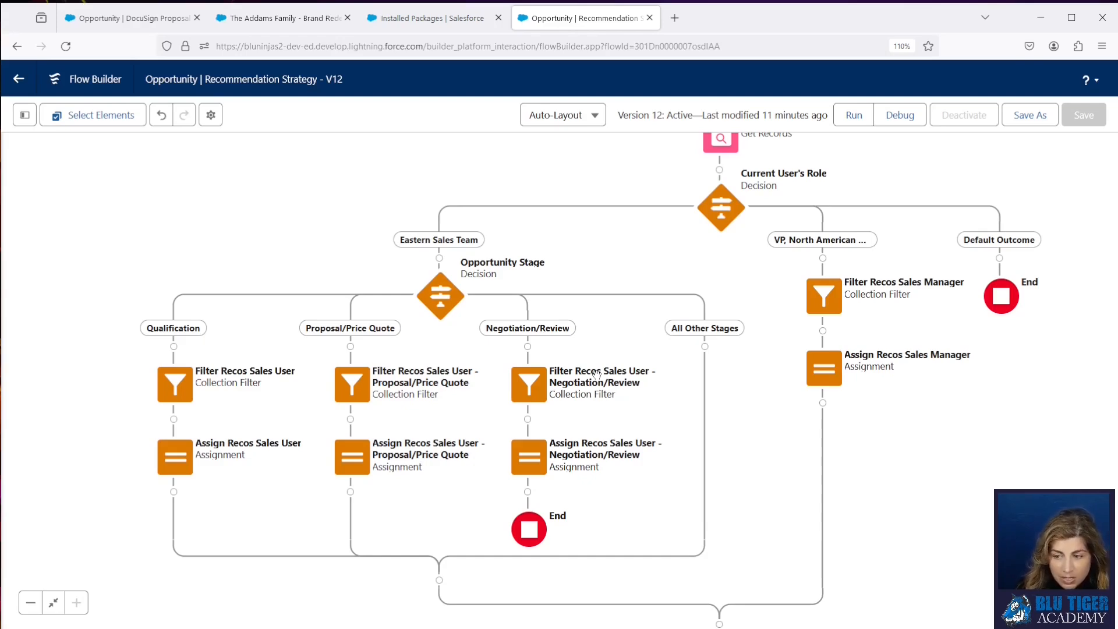
pyautogui.moveTo(836, 548); pyautogui.dragTo(828, 500)
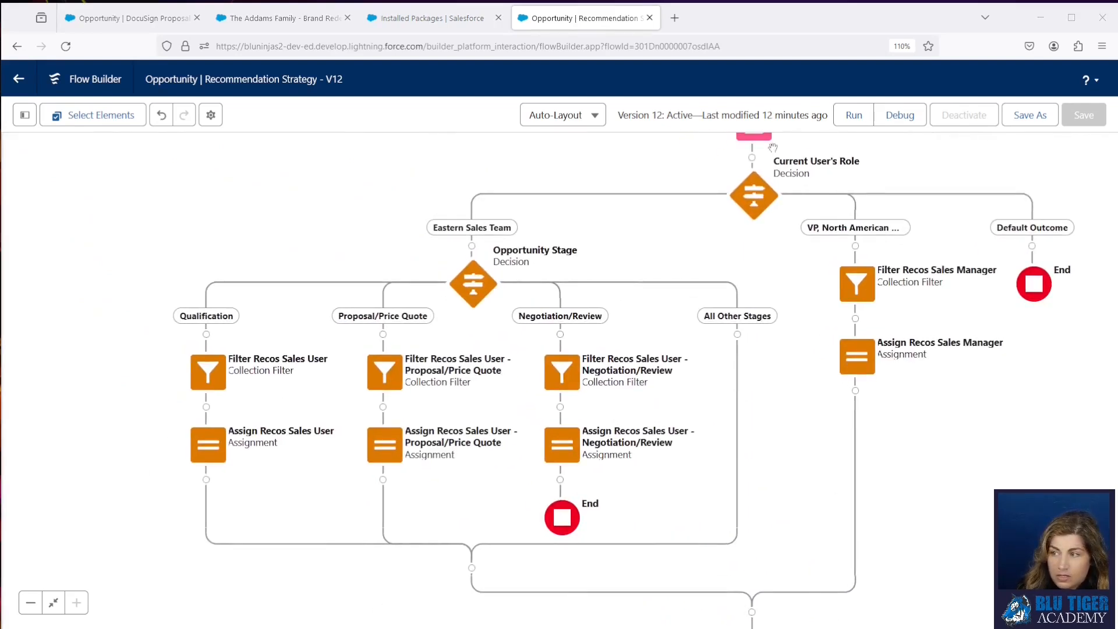
pyautogui.click(1033, 120)
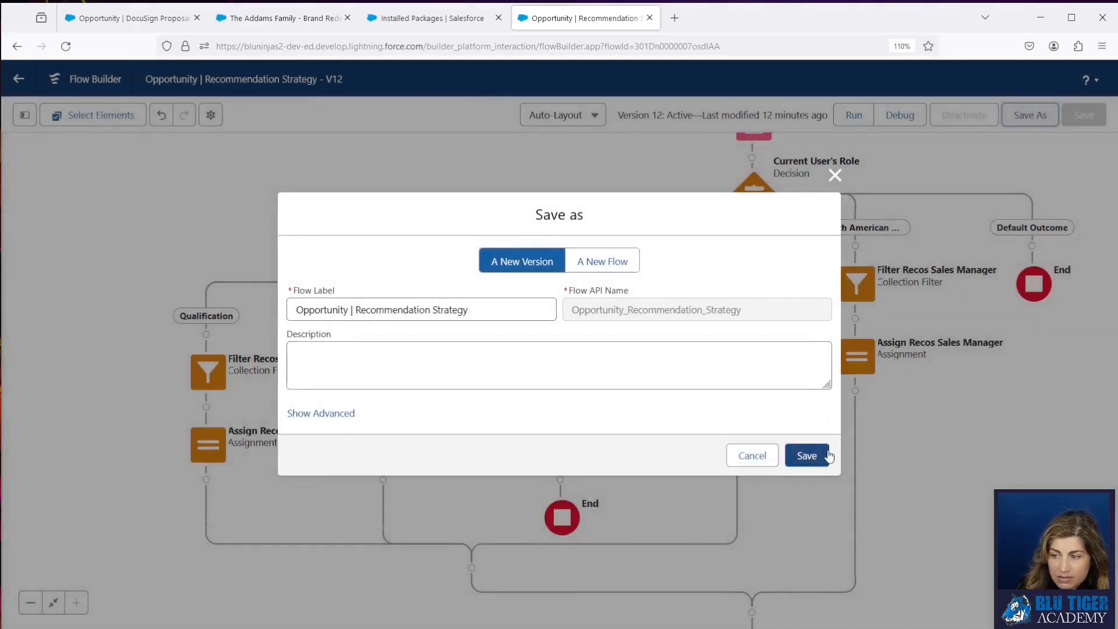
pyautogui.click(803, 454)
pyautogui.click(968, 119)
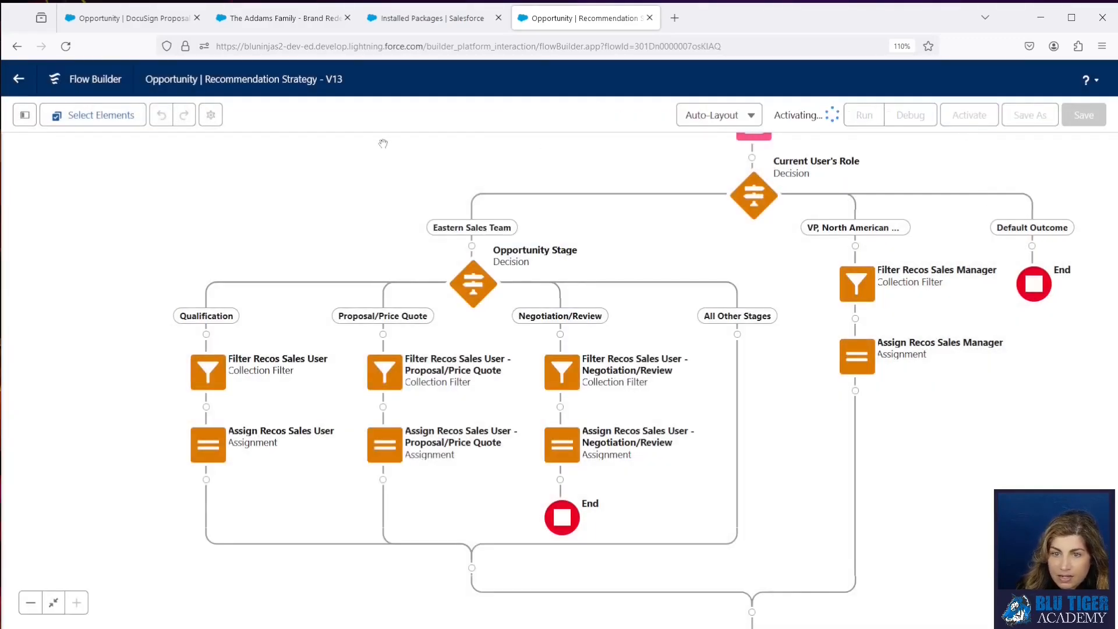
# - Return to The Addams Family - Brand Redesign opportunity and check its recommendation and DocuSign Status related list
pyautogui.click(232, 20)
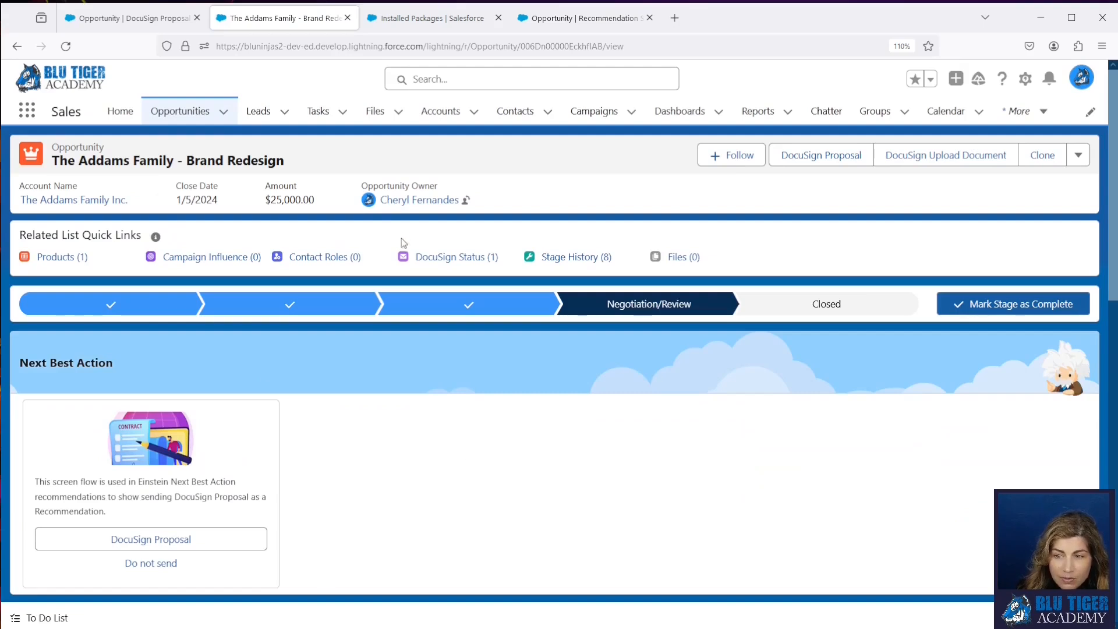
pyautogui.moveTo(466, 261)
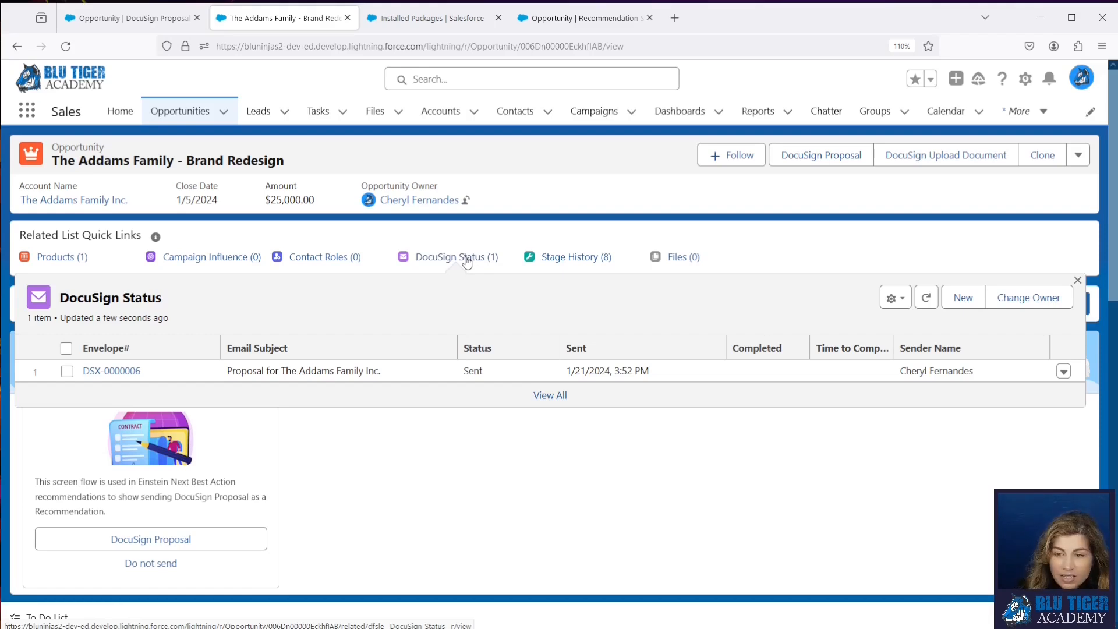
# - In the recommendation strategy flow, add a Get Records element labelled Get DocuSign Status at the start of the Negotiation/Review path
pyautogui.click(537, 20)
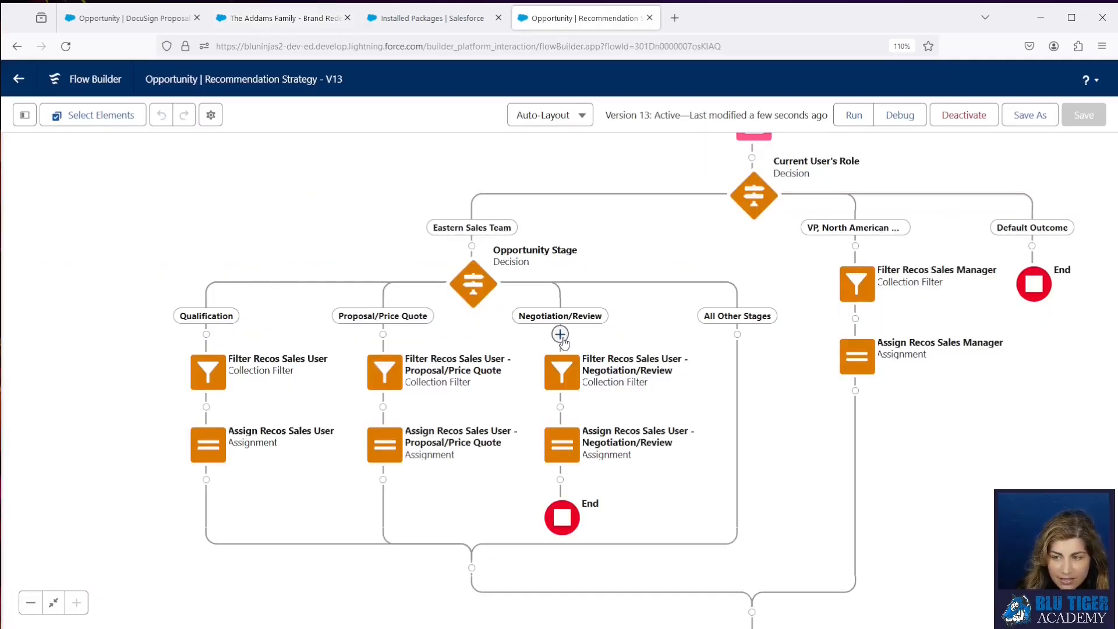
pyautogui.click(561, 334)
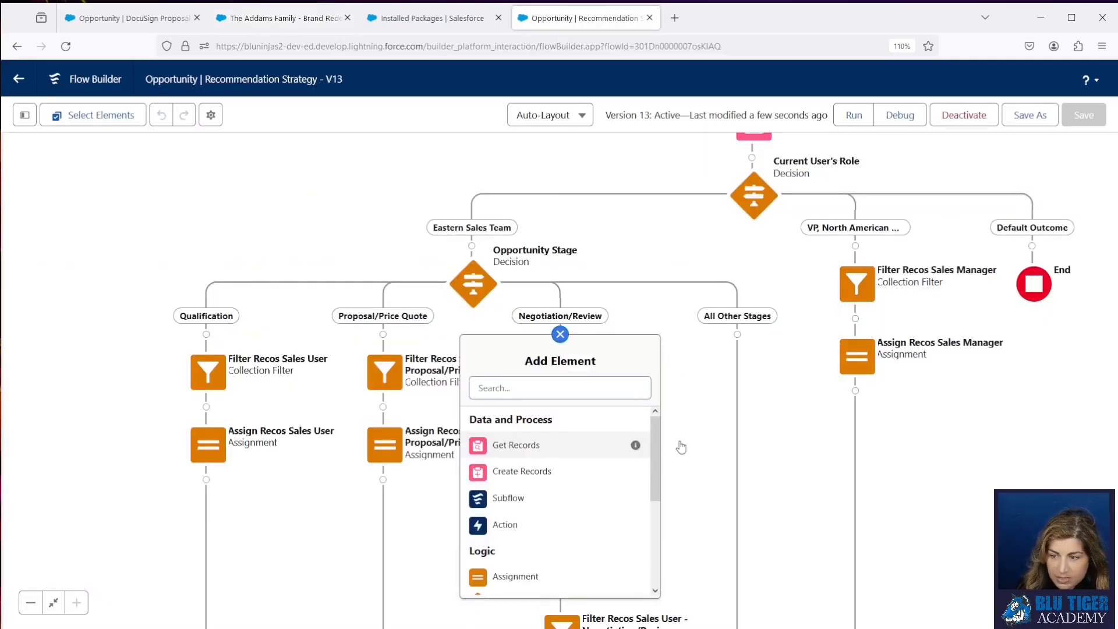
pyautogui.click(516, 445)
pyautogui.write('Get DocuSign S')
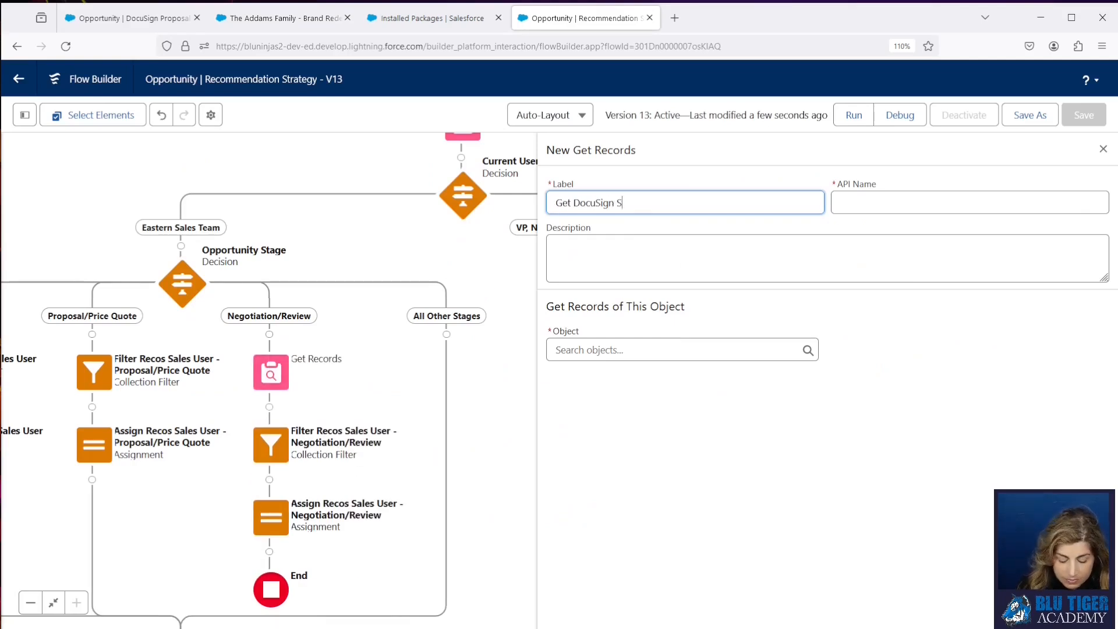
pyautogui.write('tatus')
# - Choose DocuSign Status as the object whose records the new element retrieves
pyautogui.click(639, 347)
pyautogui.write('DocuSign')
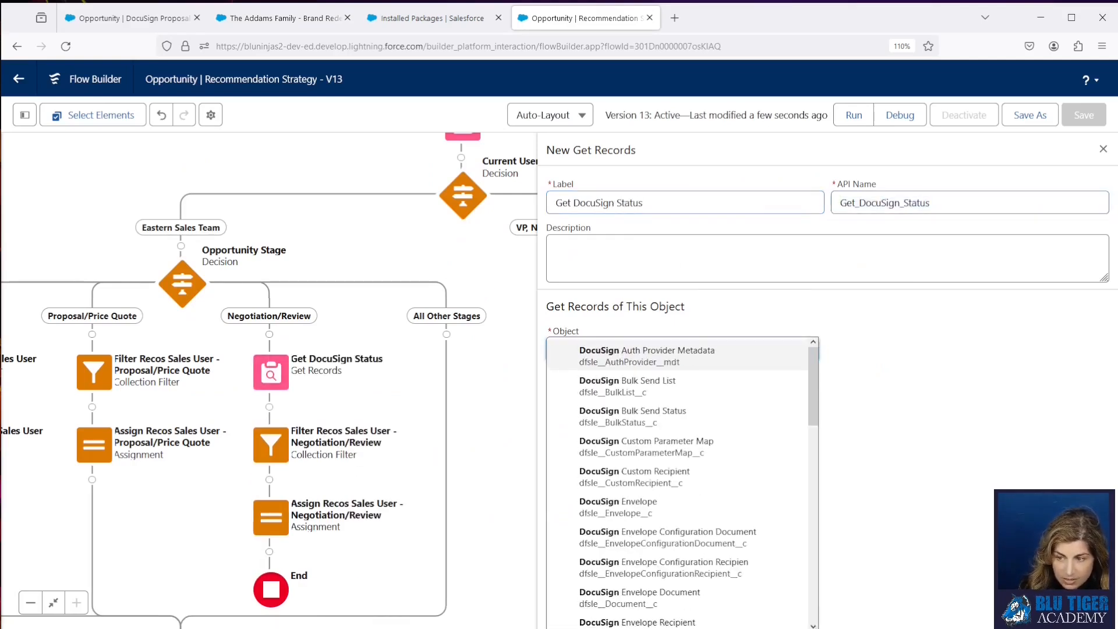
pyautogui.write(' sya')
pyautogui.press('BackSpace')
pyautogui.press('BackSpace')
pyautogui.write('ta')
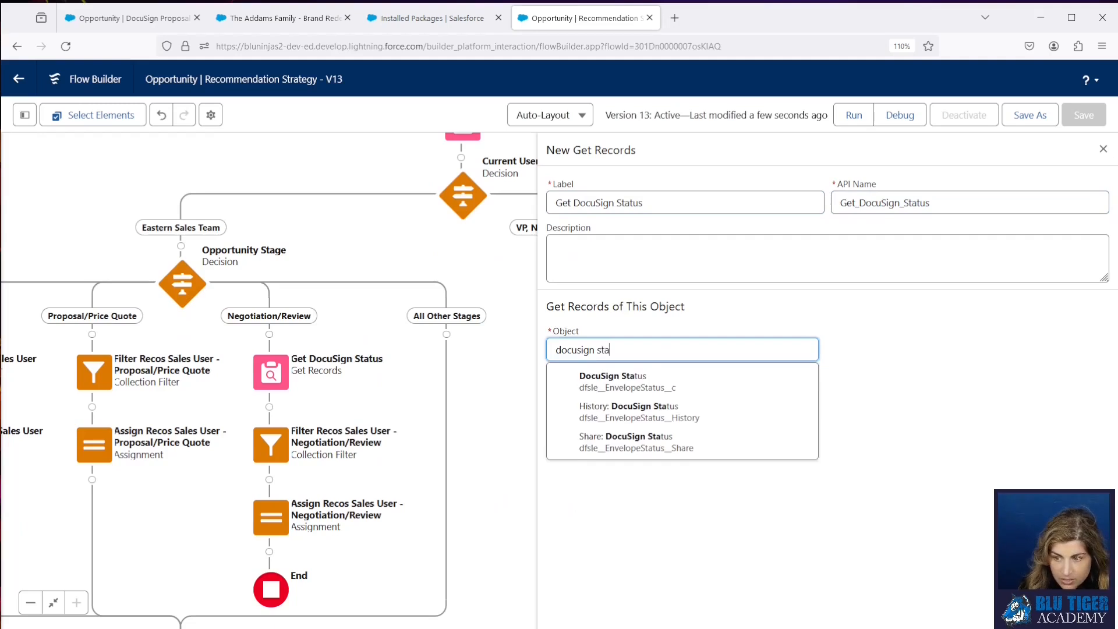
pyautogui.click(643, 385)
# - Filter the DocuSign Status records where dfsle__SourceId__c equals the recordId variable
pyautogui.click(643, 490)
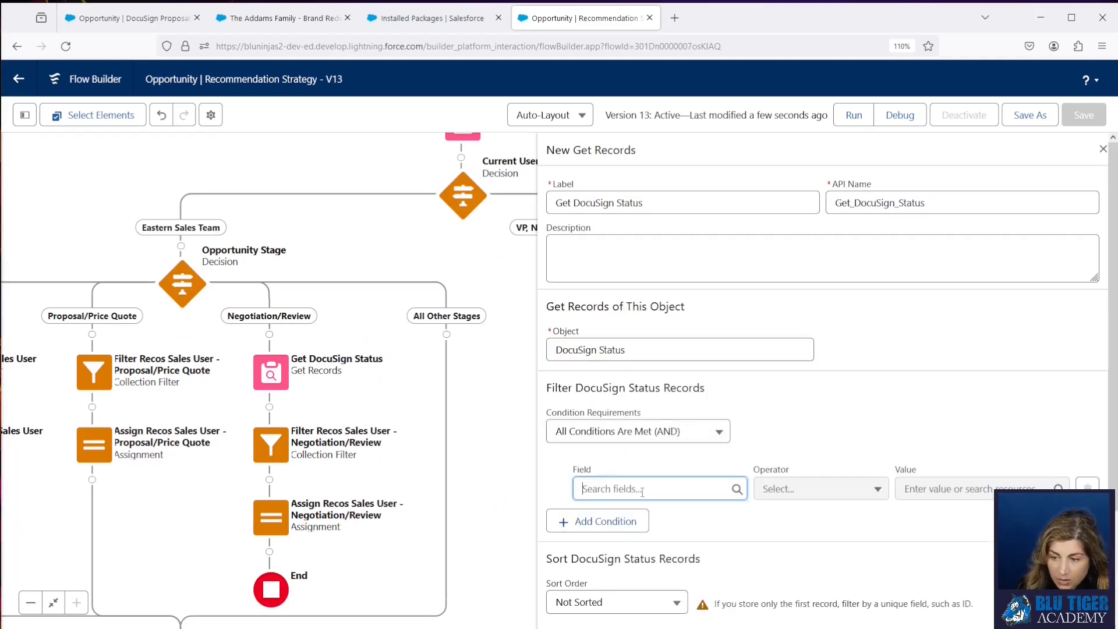
pyautogui.write('source')
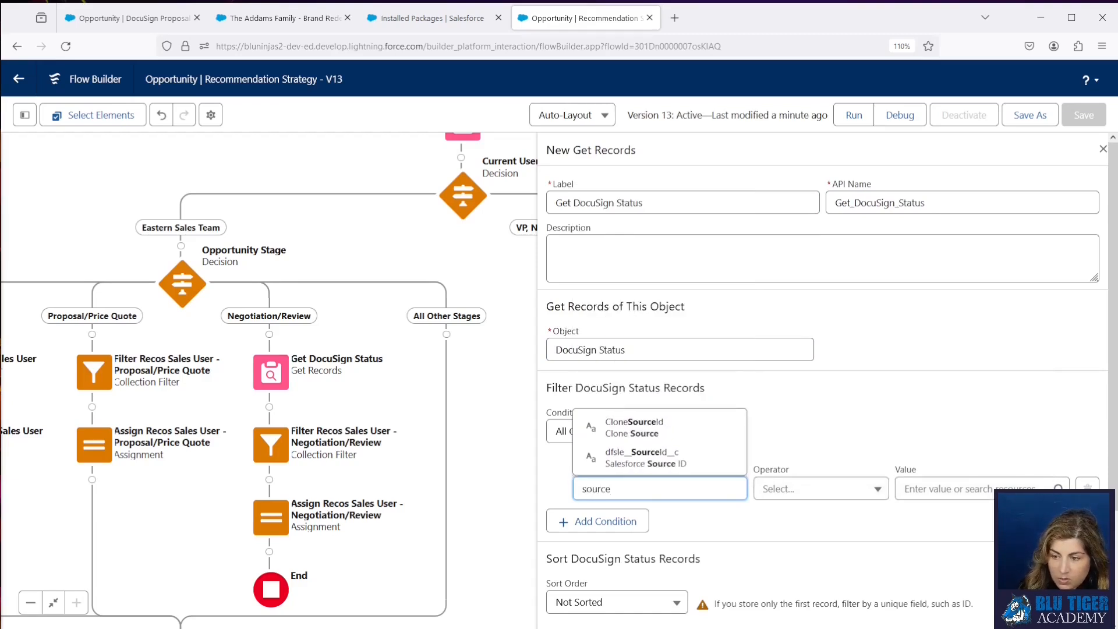
pyautogui.click(645, 457)
pyautogui.click(920, 489)
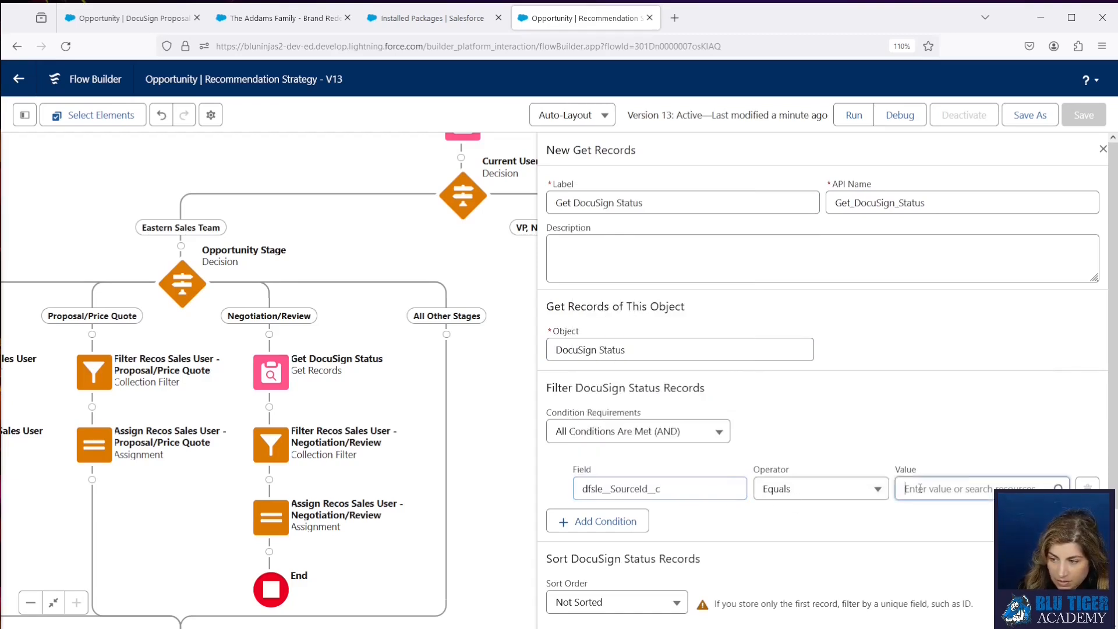
pyautogui.write('rec')
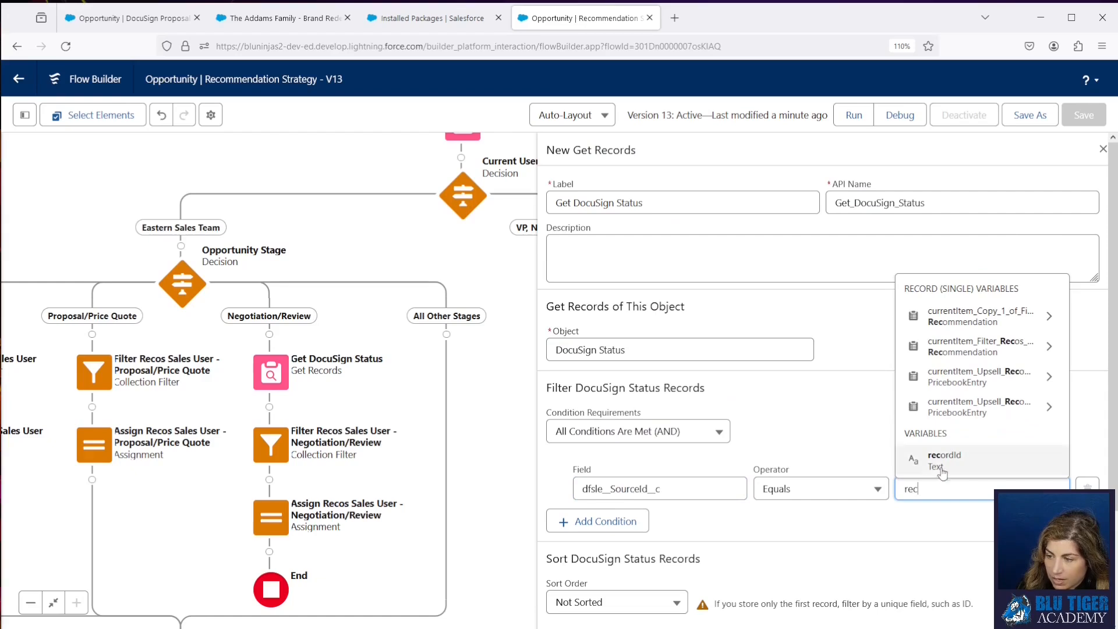
pyautogui.click(937, 463)
pyautogui.click(852, 430)
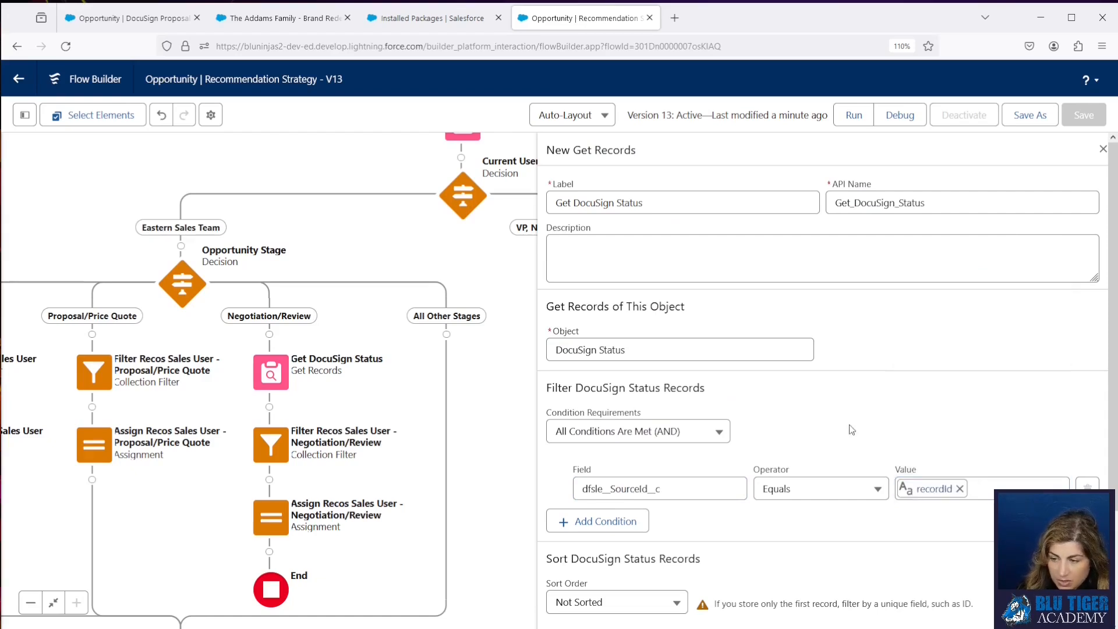
# - Open the DocuSign Status record of The Addams Family - Brand Redesign opportunity separately and examine its status, Salesforce Source ID and related opportunity
pyautogui.click(281, 18)
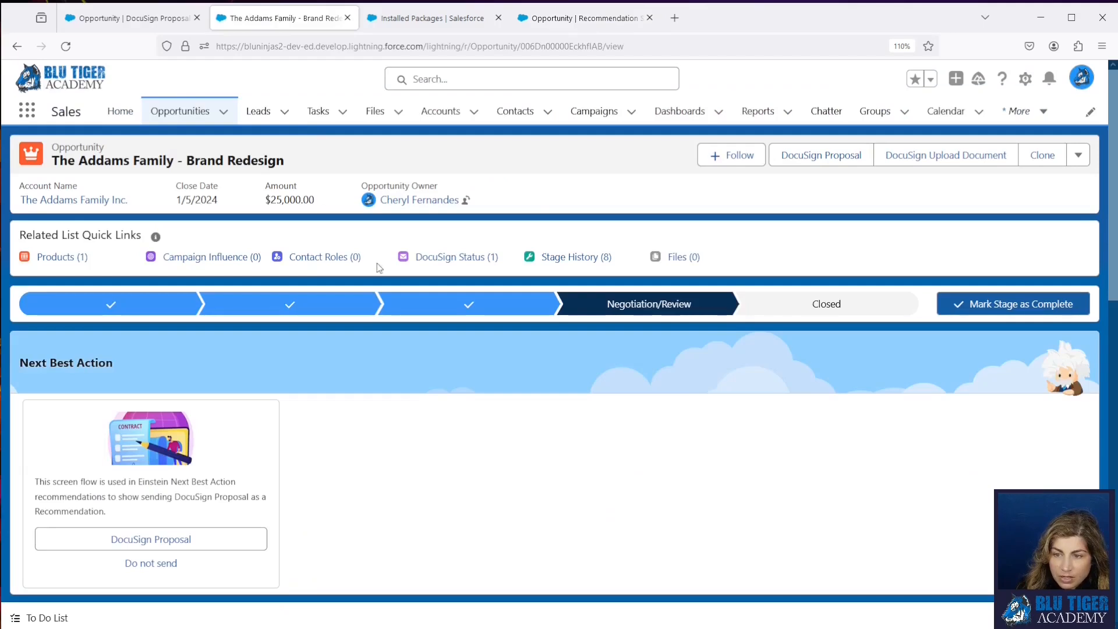
pyautogui.moveTo(429, 265)
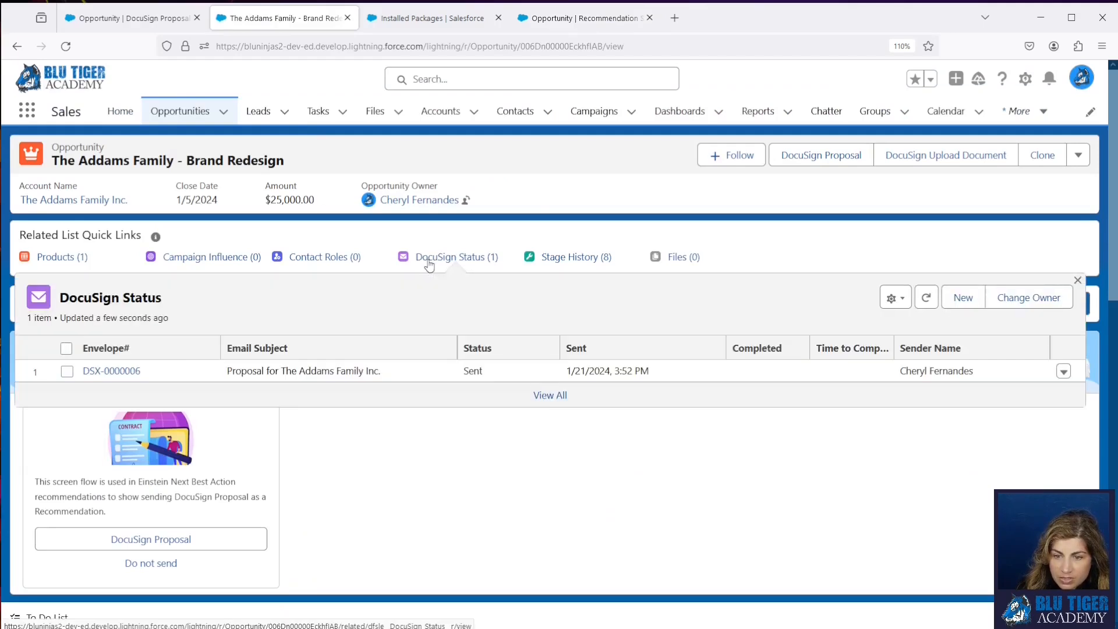
pyautogui.middleClick(115, 373)
pyautogui.click(408, 18)
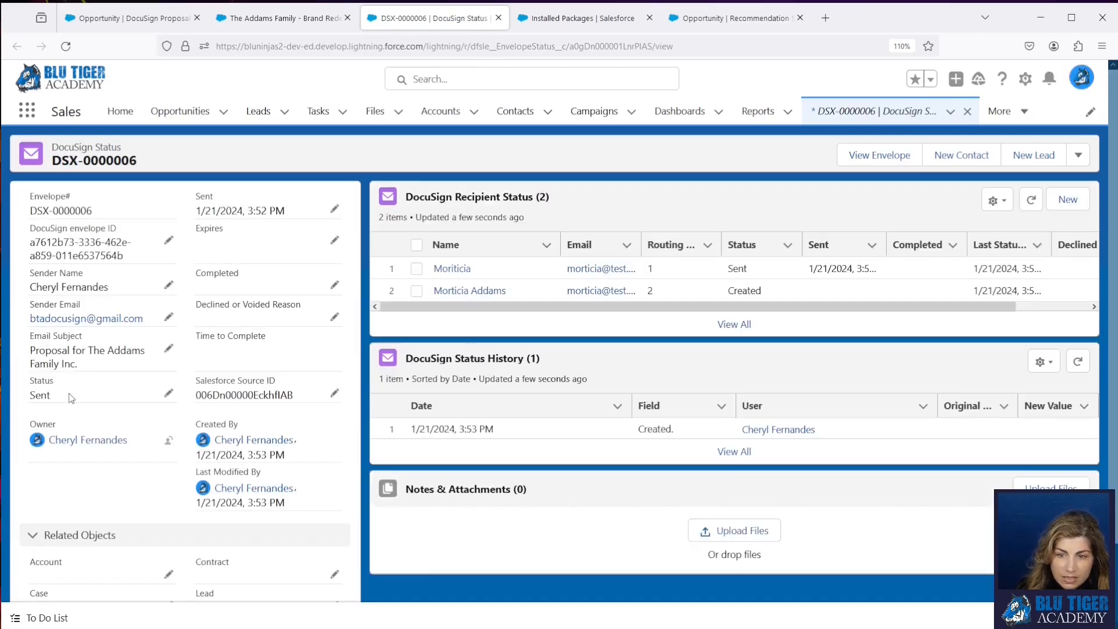
pyautogui.scroll(-2, 69, 396)
pyautogui.moveTo(198, 308); pyautogui.dragTo(298, 313)
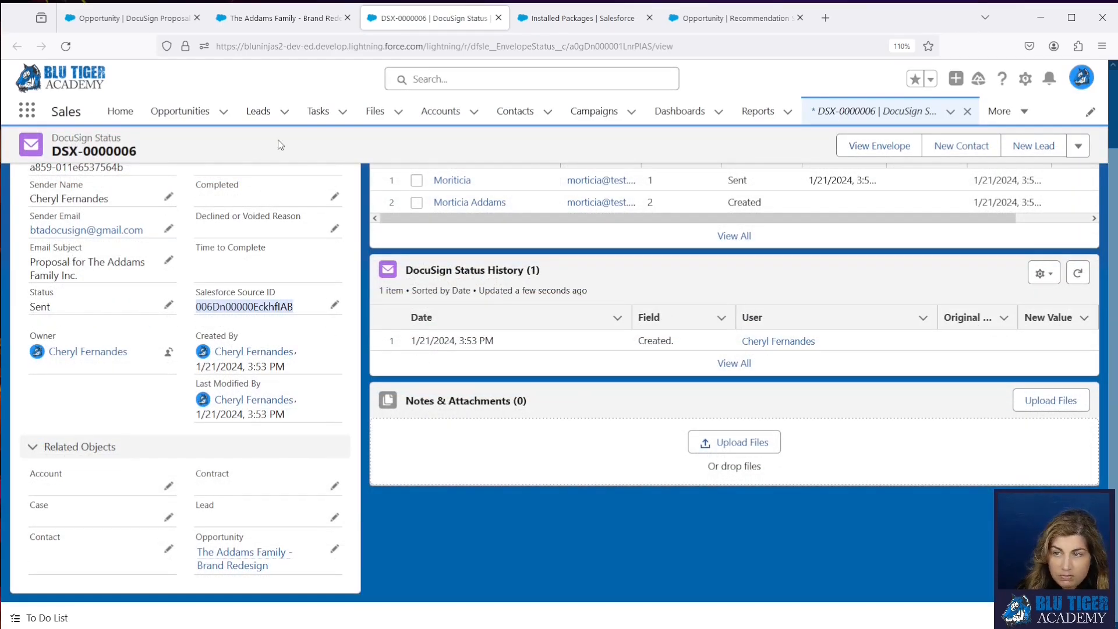
pyautogui.scroll(3, 288, 192)
# - Back in the Get DocuSign Status element, add a second filter condition where dfsle__Status__c equals Sent
pyautogui.click(739, 18)
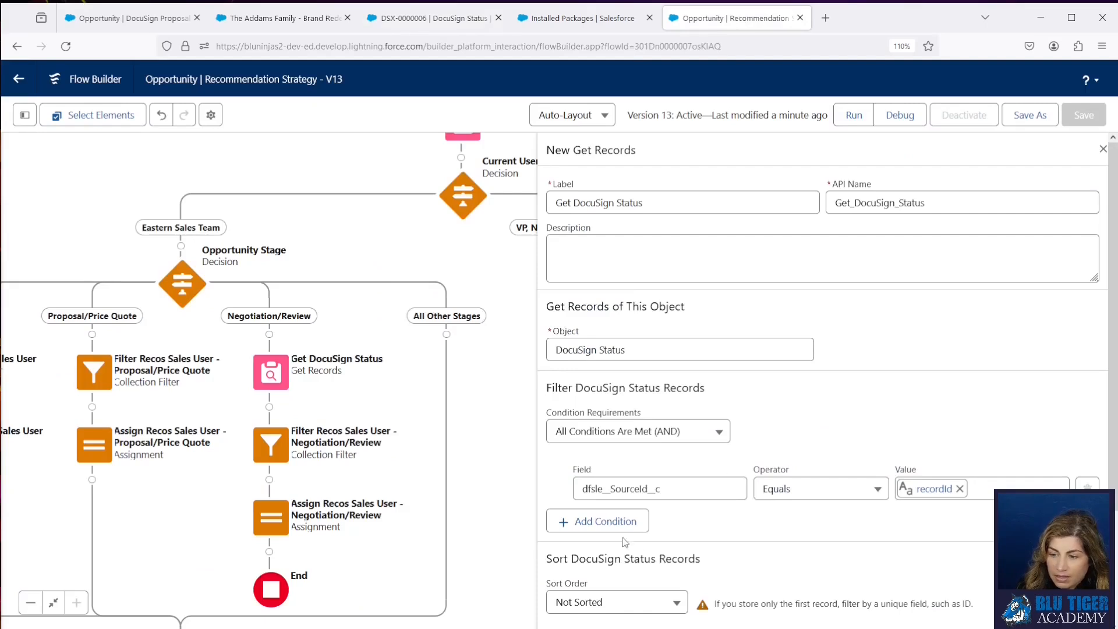
pyautogui.click(618, 521)
pyautogui.write('sle__Status')
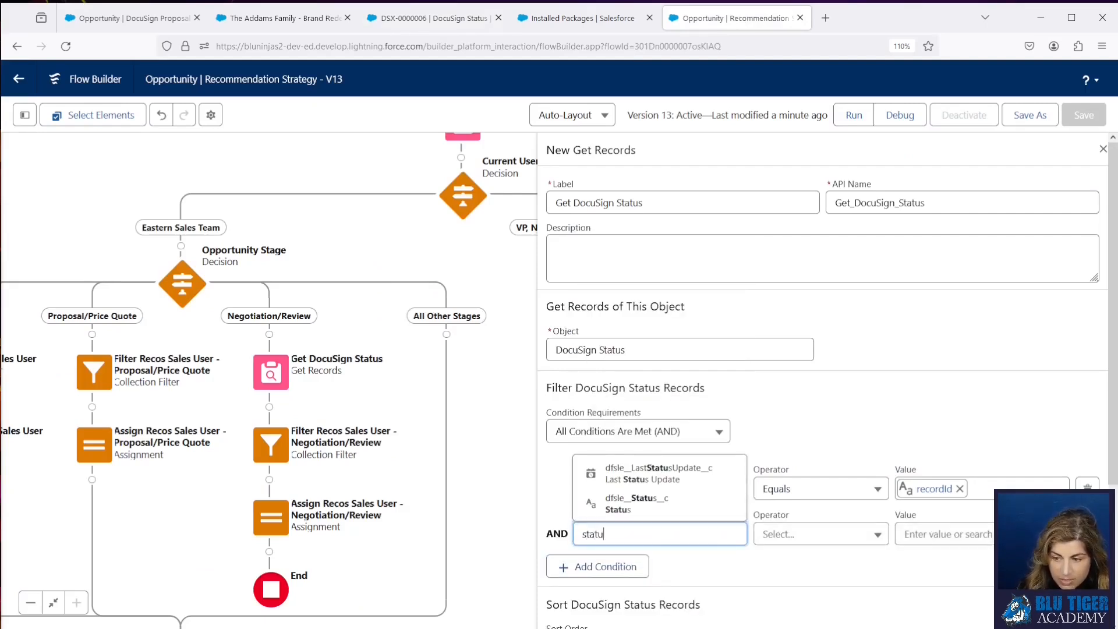
pyautogui.click(714, 501)
pyautogui.click(916, 531)
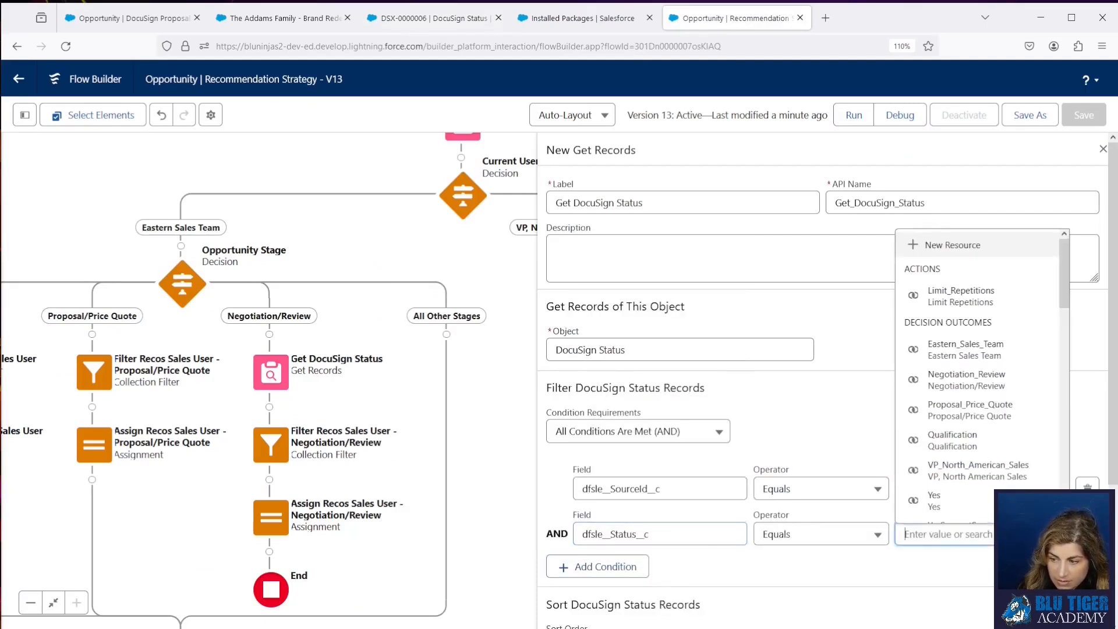
pyautogui.write('Sent')
# - Add a third filter condition where dfsle__Status__c equals Completed
pyautogui.click(632, 573)
pyautogui.click(632, 573)
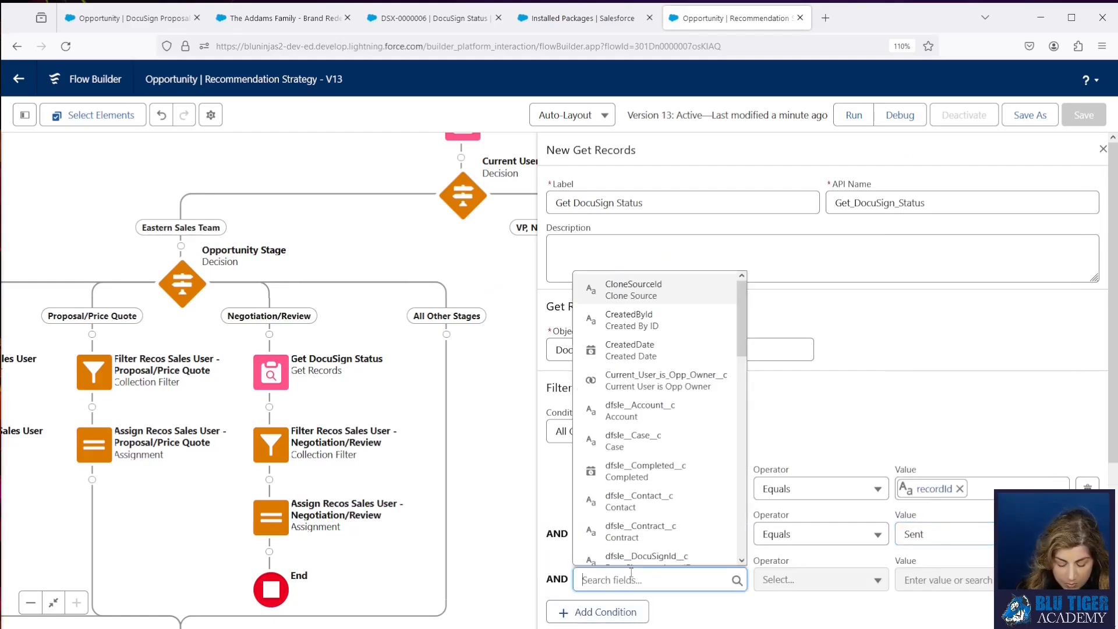
pyautogui.write('status')
pyautogui.click(612, 550)
pyautogui.click(938, 580)
pyautogui.write('Completed')
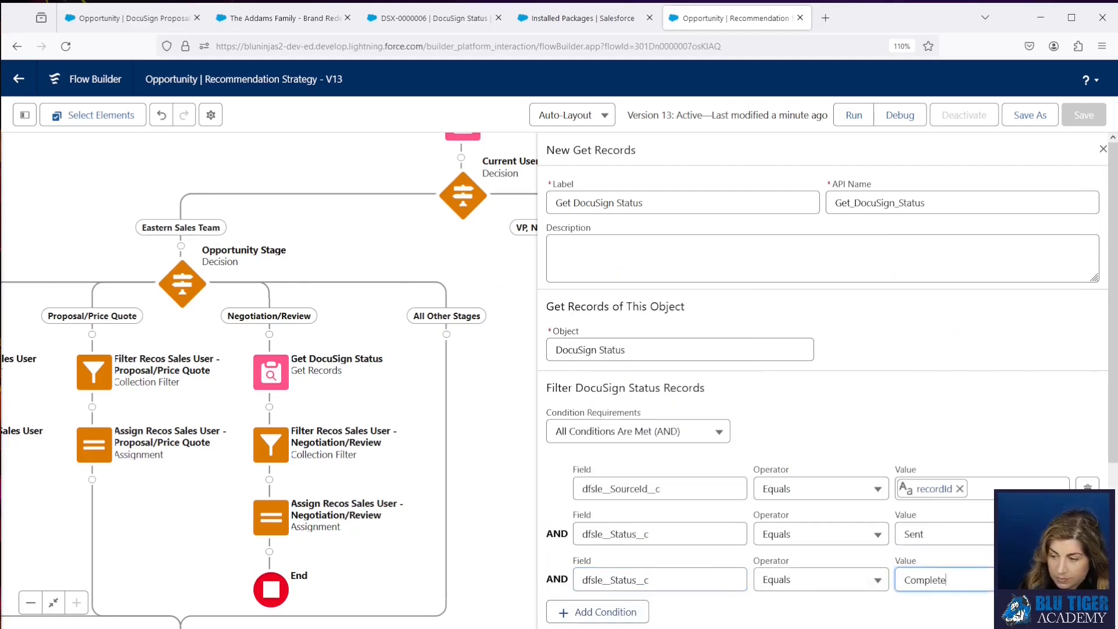
# - Switch the filter to custom condition logic 1 AND (2 OR 3) and close the Get DocuSign Status settings
pyautogui.click(708, 438)
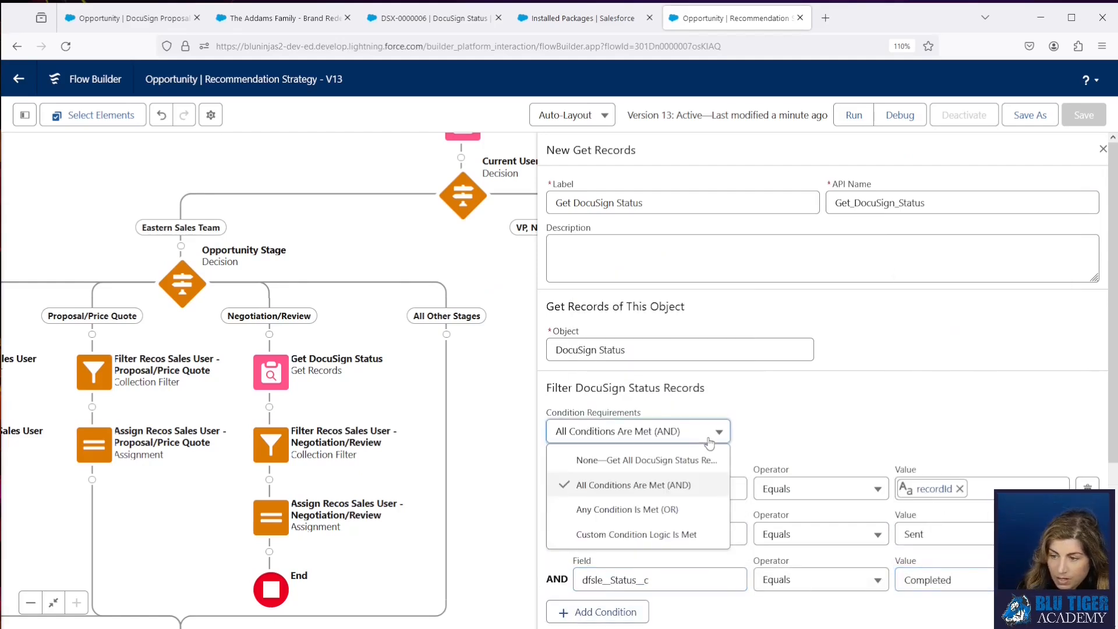
pyautogui.click(670, 534)
pyautogui.click(588, 479)
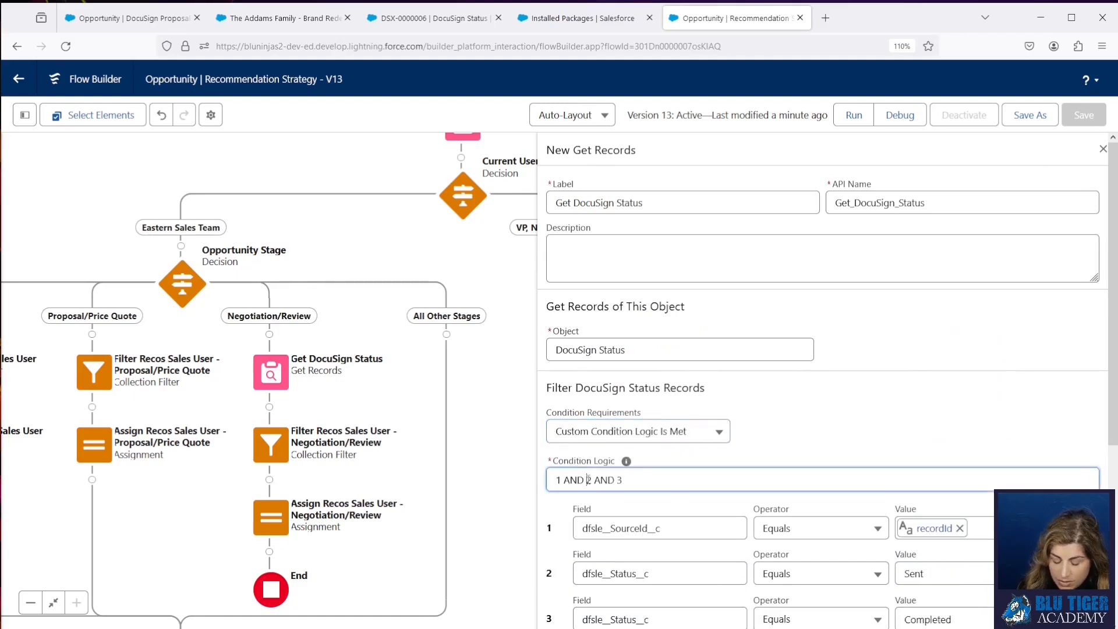
pyautogui.write('(')
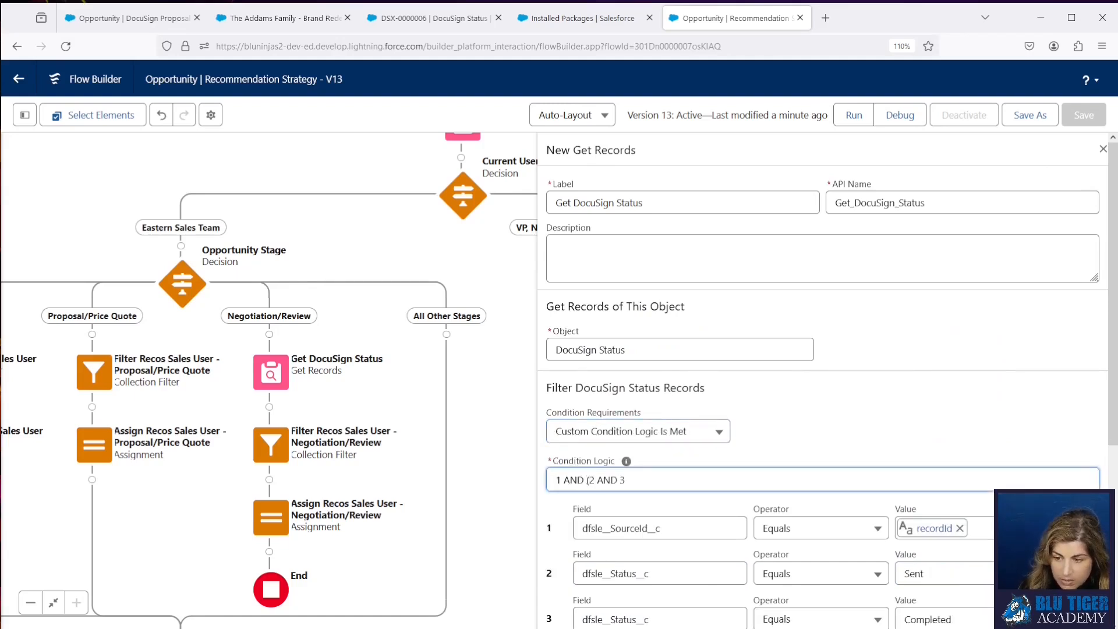
pyautogui.doubleClick(604, 478)
pyautogui.write('OR 3')
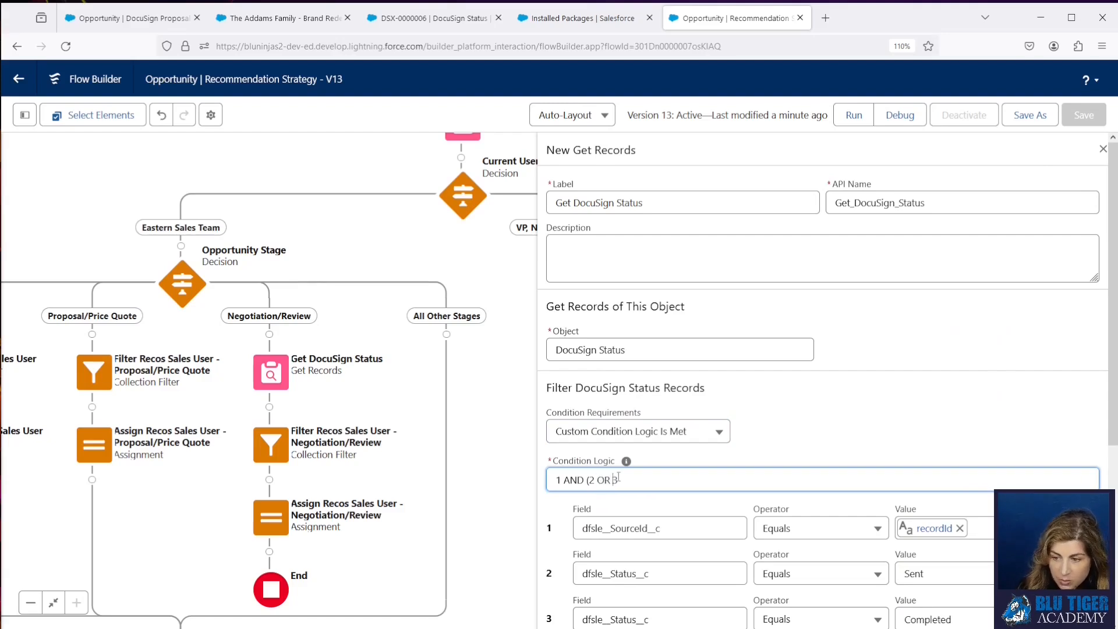
pyautogui.write(')')
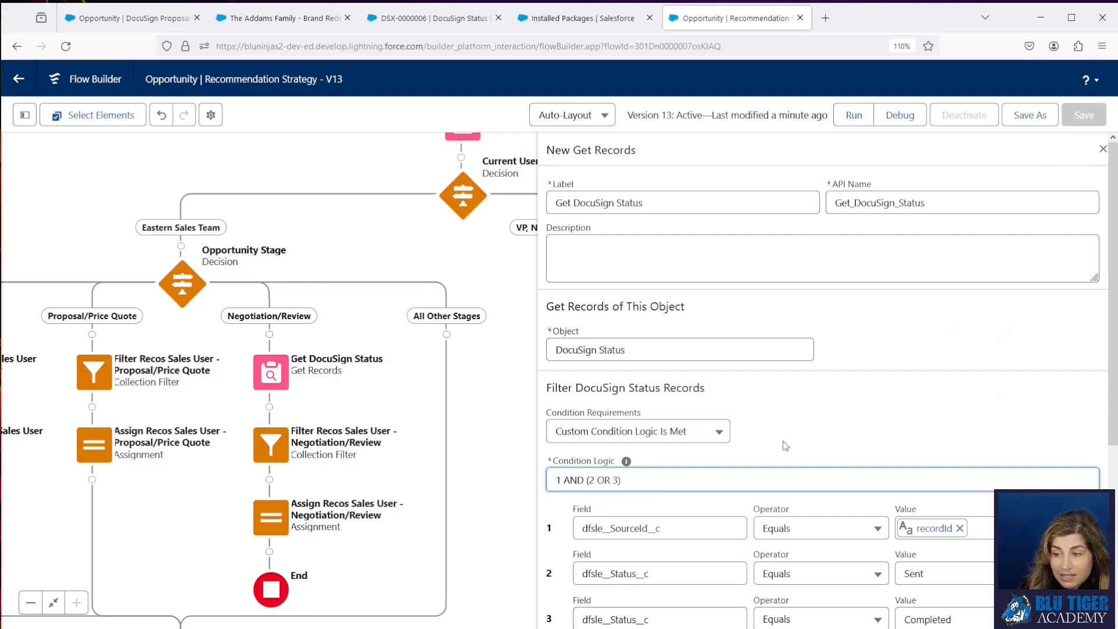
pyautogui.click(788, 444)
pyautogui.scroll(-4, 788, 444)
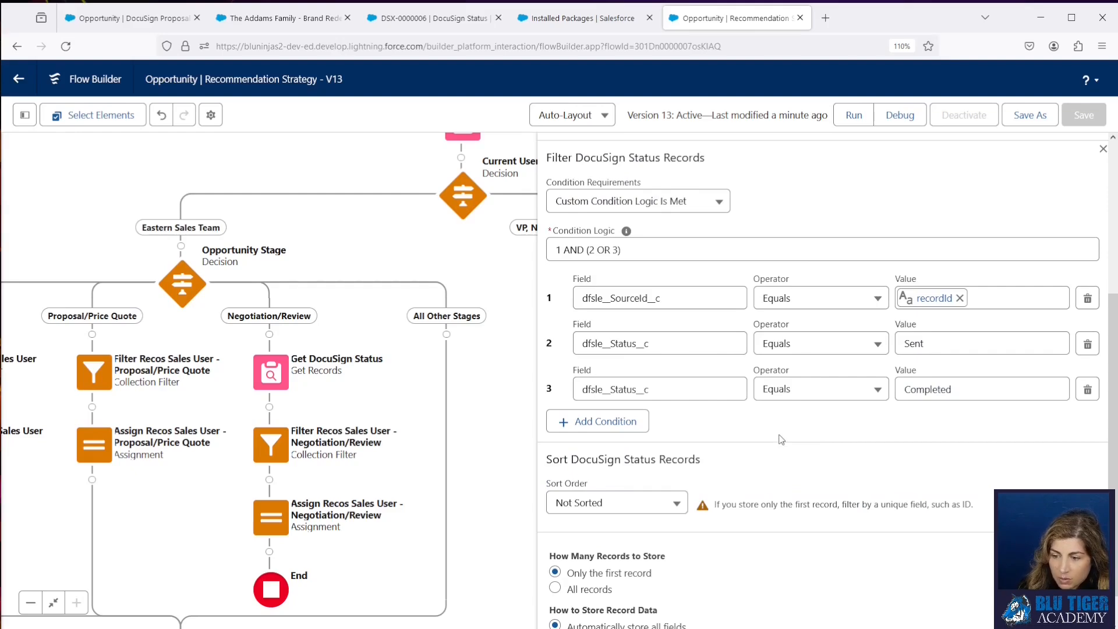
pyautogui.click(1103, 148)
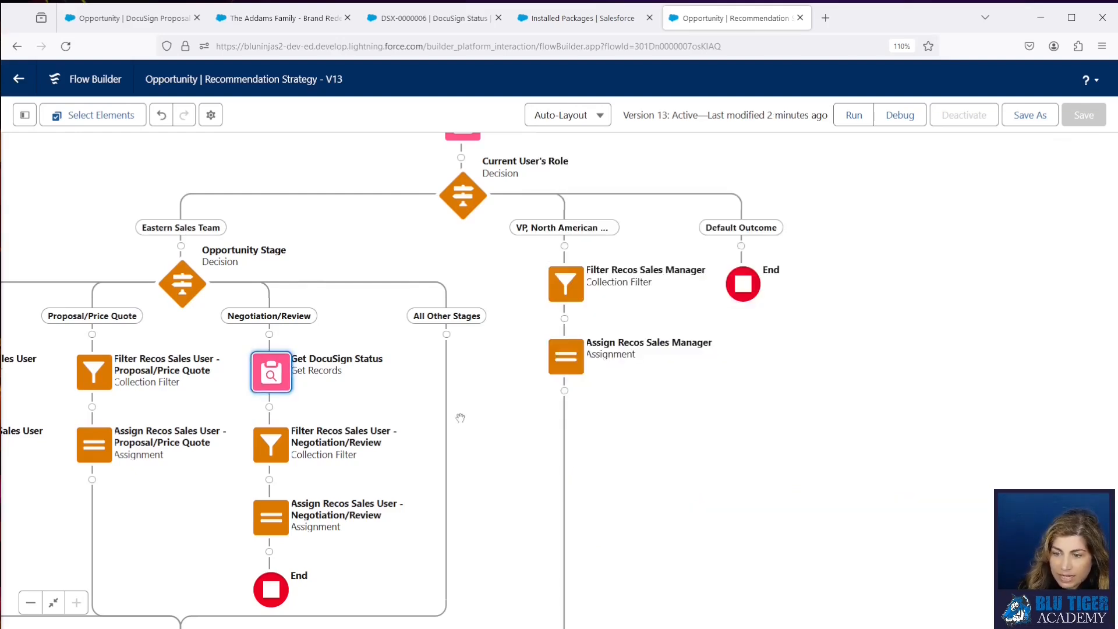
# - Add a Decision element labelled DocuSign Status Record Exists? directly after Get DocuSign Status
pyautogui.moveTo(460, 417); pyautogui.dragTo(717, 416)
pyautogui.click(525, 403)
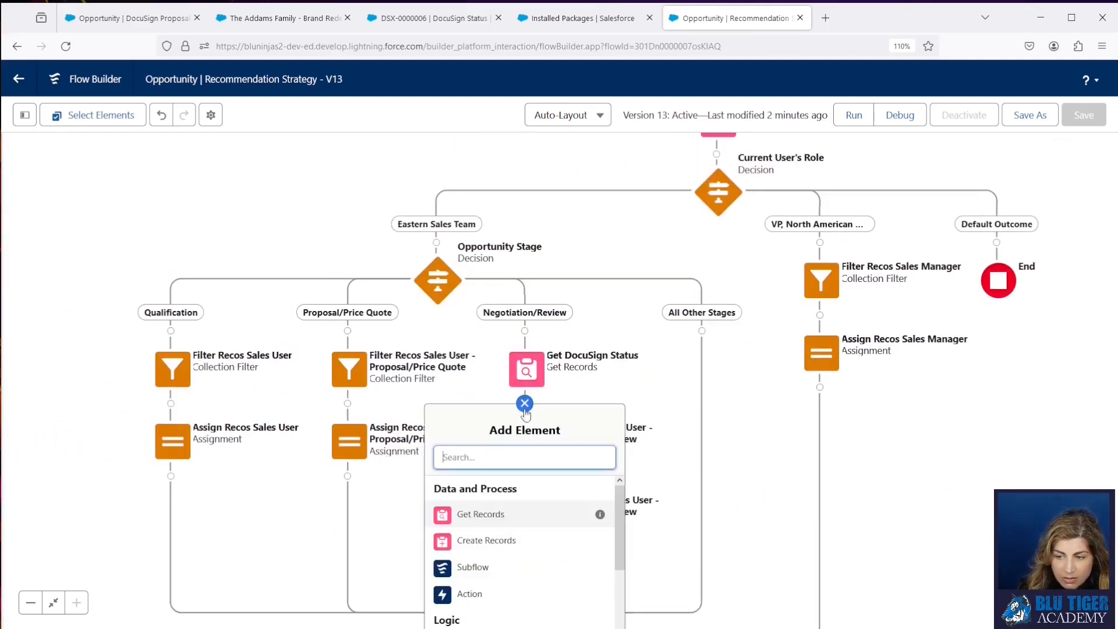
pyautogui.write('decision')
pyautogui.click(495, 490)
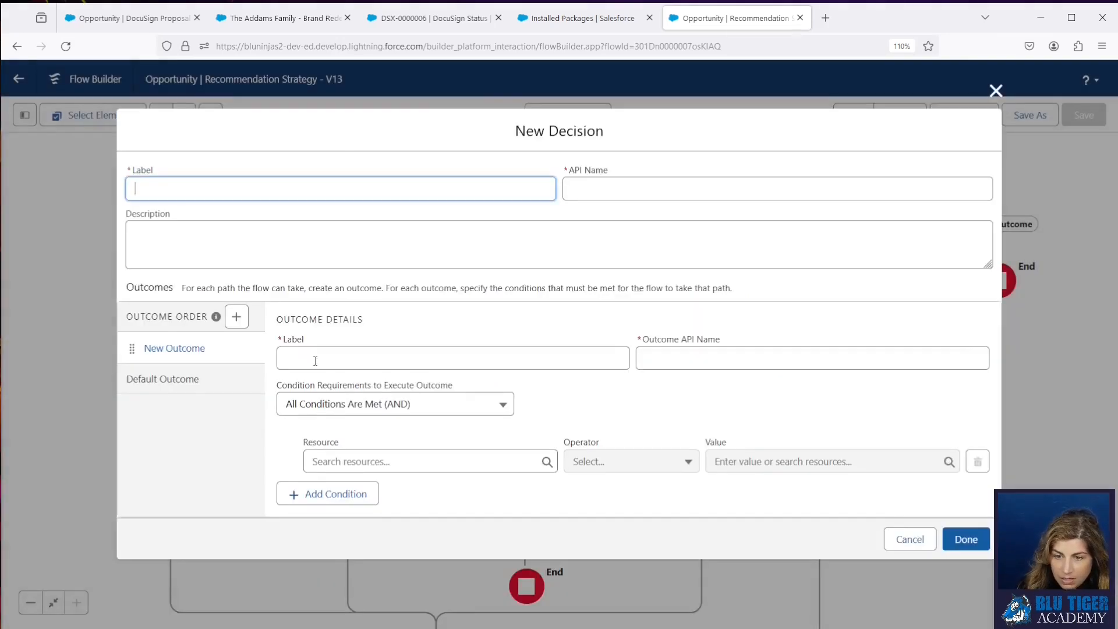
pyautogui.write('DocuSign Status')
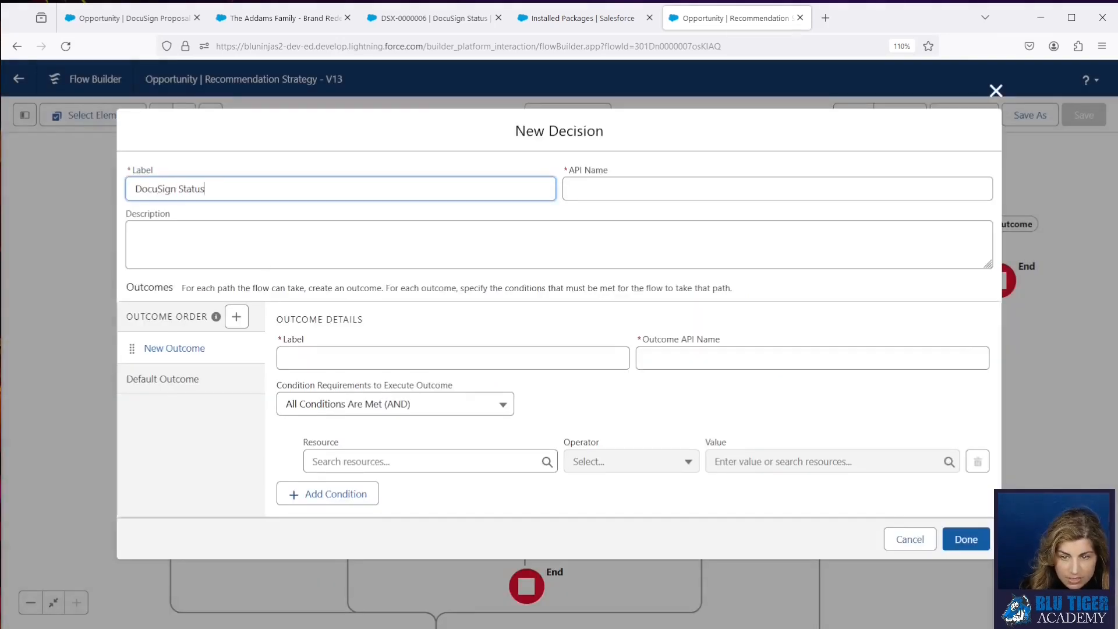
pyautogui.write(' Reco')
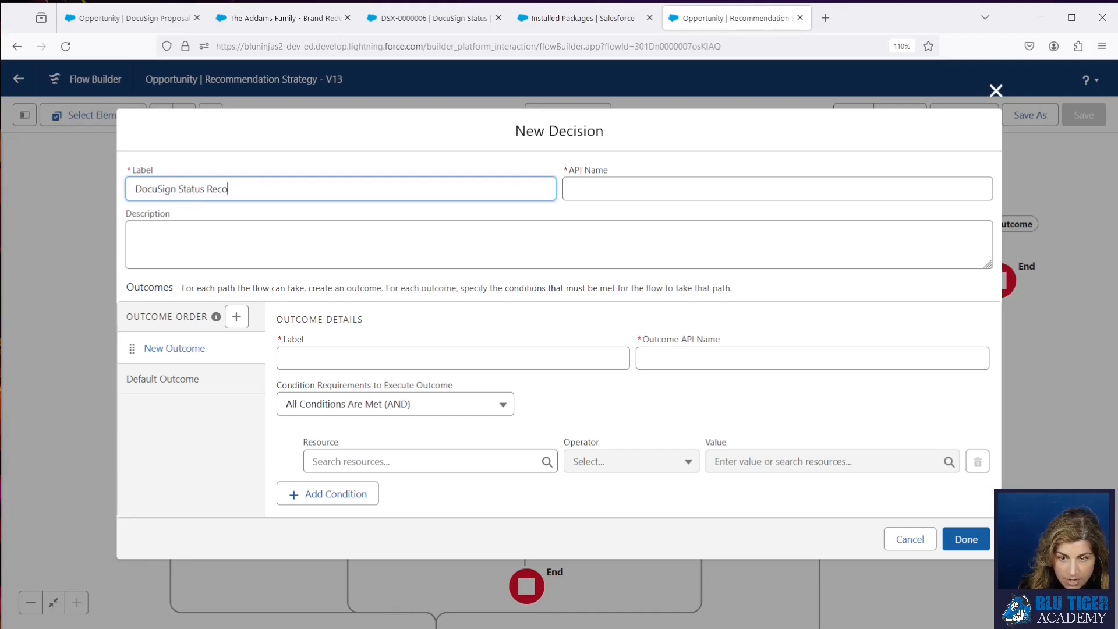
pyautogui.write('rd Exists?')
# - Label the decision's first outcome Yes and set its API name to YesDocuSignStatusRecordExists
pyautogui.click(319, 357)
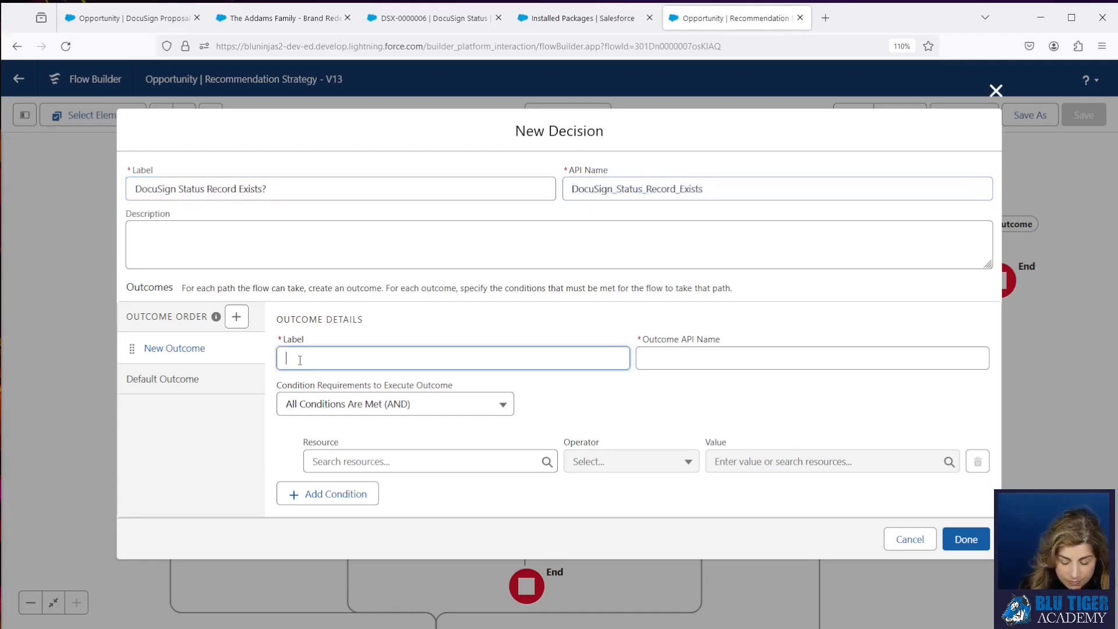
pyautogui.write('Yes')
pyautogui.press('Tab')
pyautogui.write('DocuSignStatusRecordExists')
# - Set the Yes outcome's condition so the DocuSign Status from Get_DocuSign_Status Is Null equals False
pyautogui.click(320, 458)
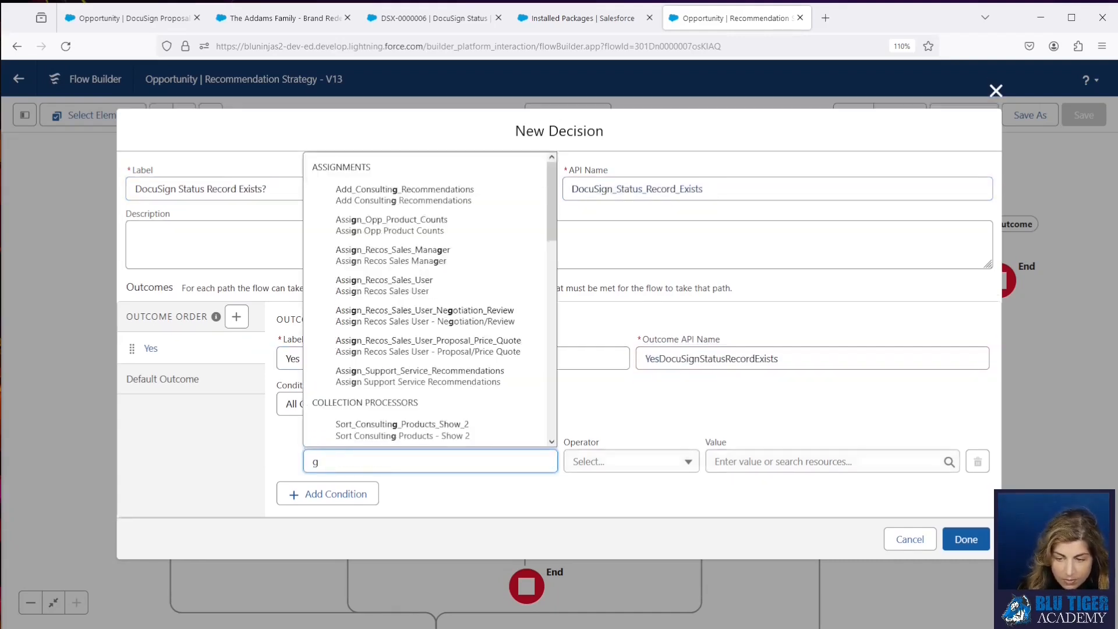
pyautogui.write('get')
pyautogui.click(400, 258)
pyautogui.press('BackSpace')
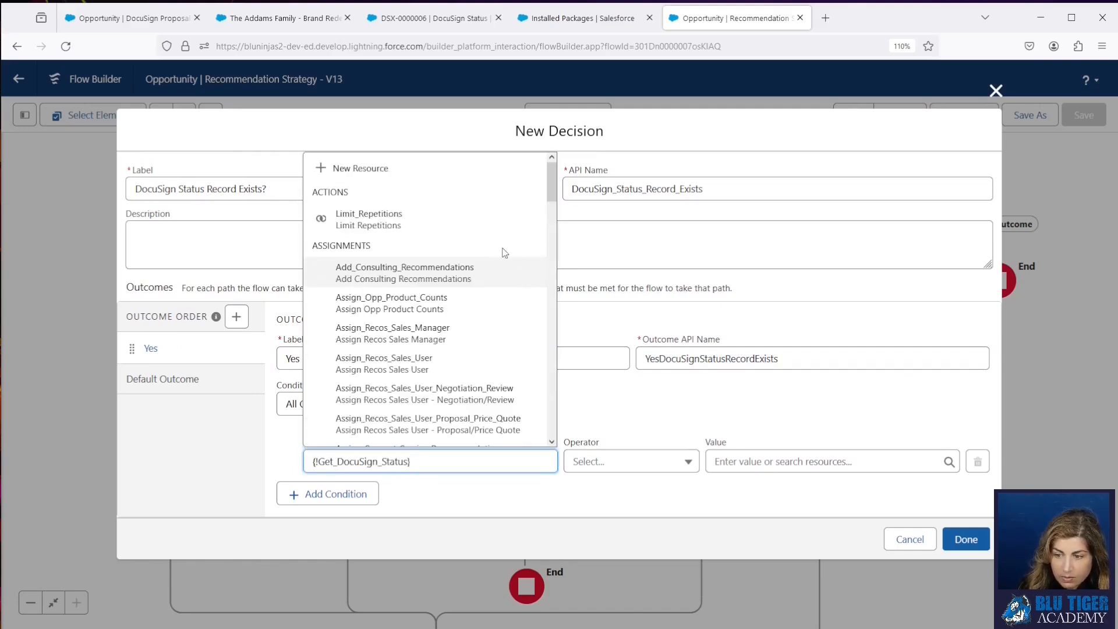
pyautogui.click(618, 429)
pyautogui.click(621, 463)
pyautogui.click(628, 539)
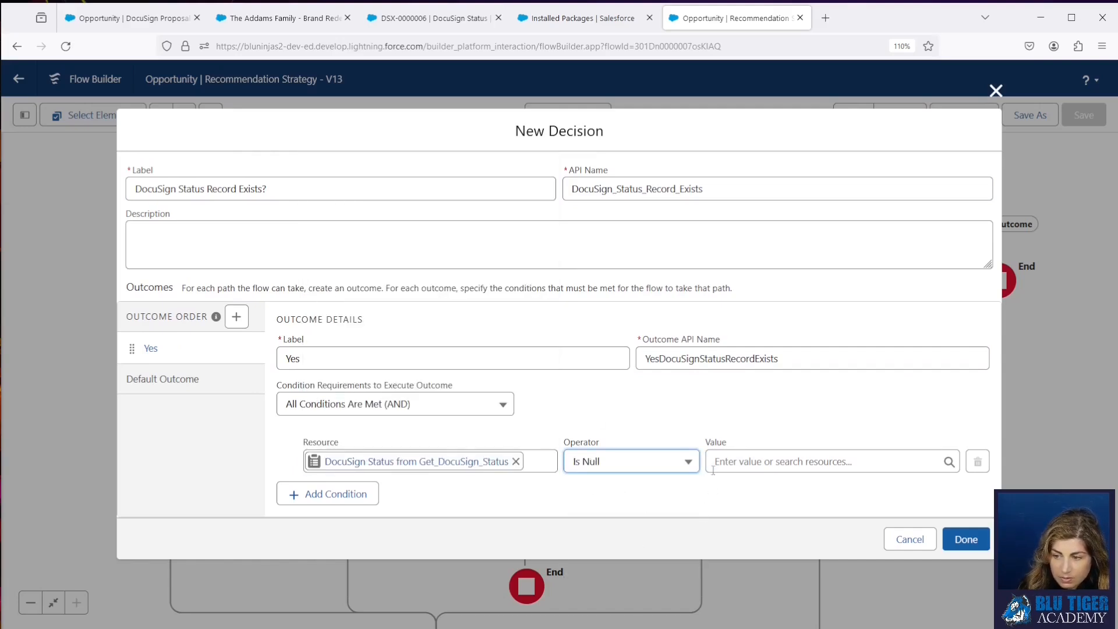
pyautogui.click(728, 461)
pyautogui.write('false')
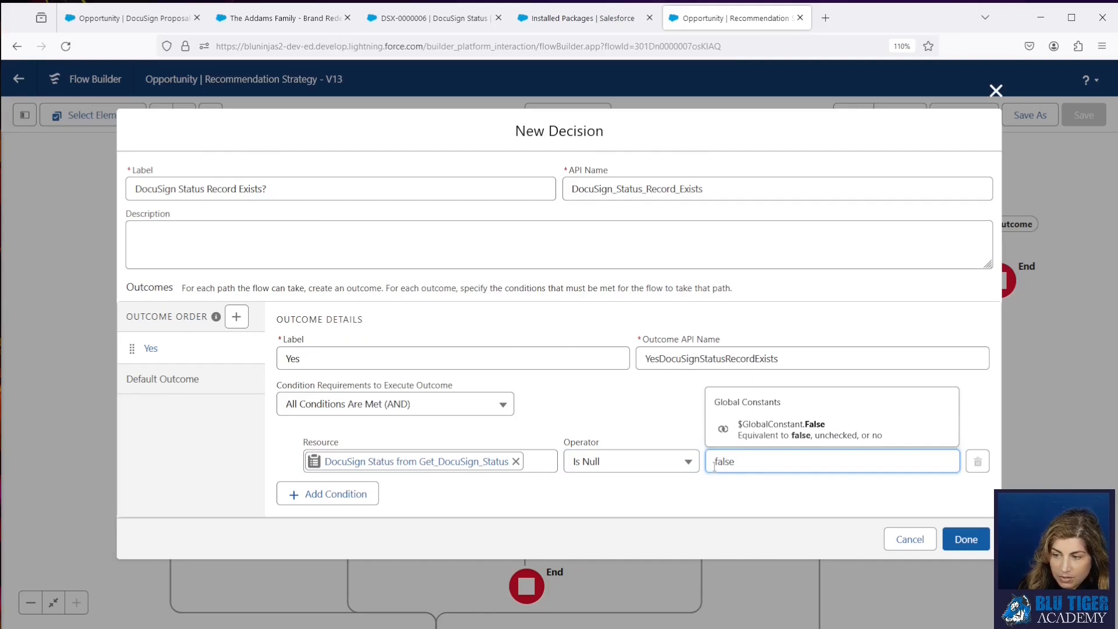
pyautogui.click(742, 431)
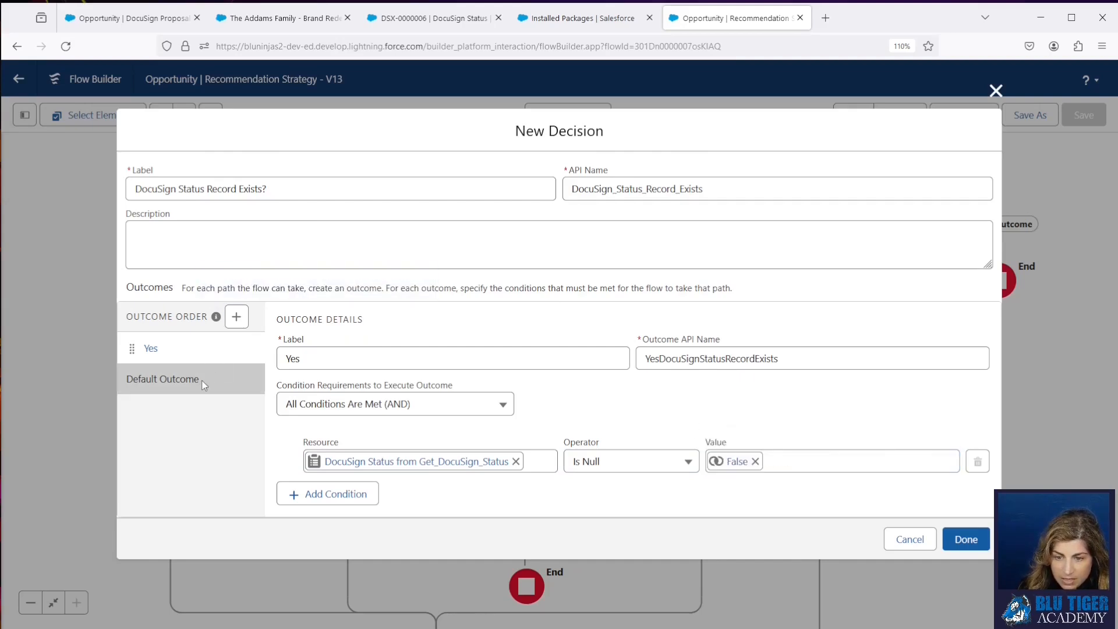
# - Label the decision's default outcome No and finish the DocuSign Status Record Exists? decision
pyautogui.click(163, 379)
pyautogui.write('No')
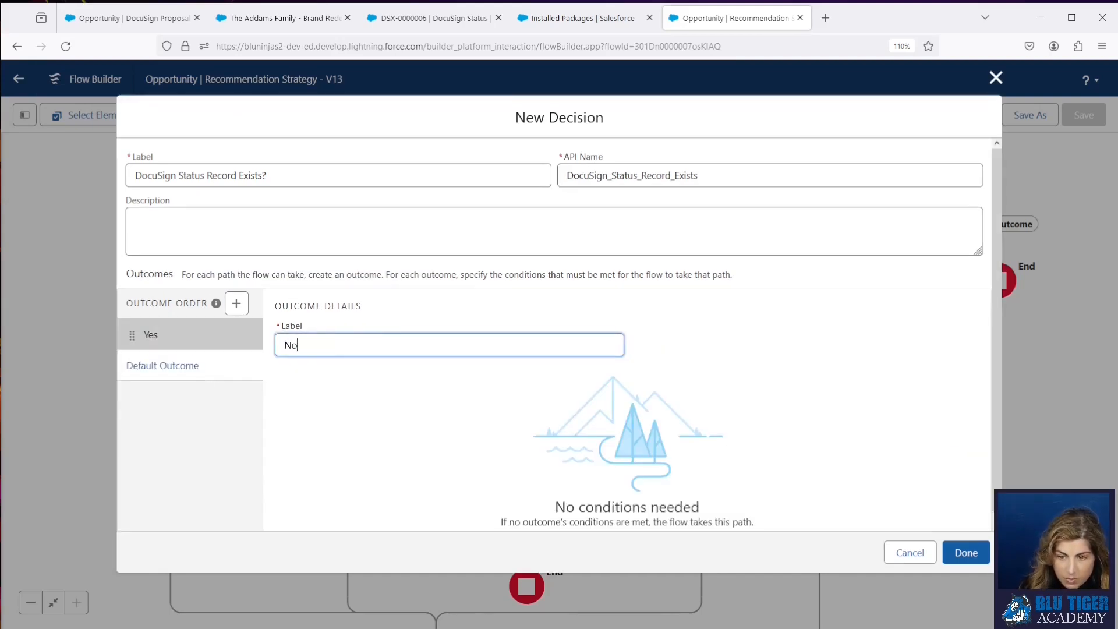
pyautogui.click(656, 368)
pyautogui.click(961, 552)
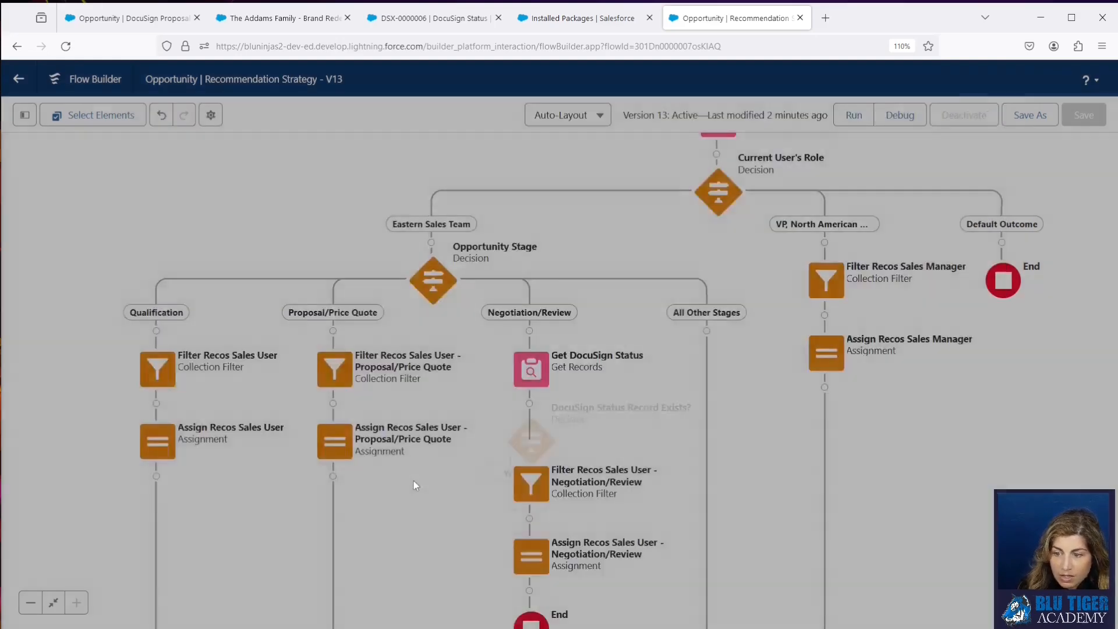
# - Move the Negotiation/Review collection filter and its recommendation assignment, in that order, into the decision's No path
pyautogui.moveTo(604, 447); pyautogui.dragTo(448, 345)
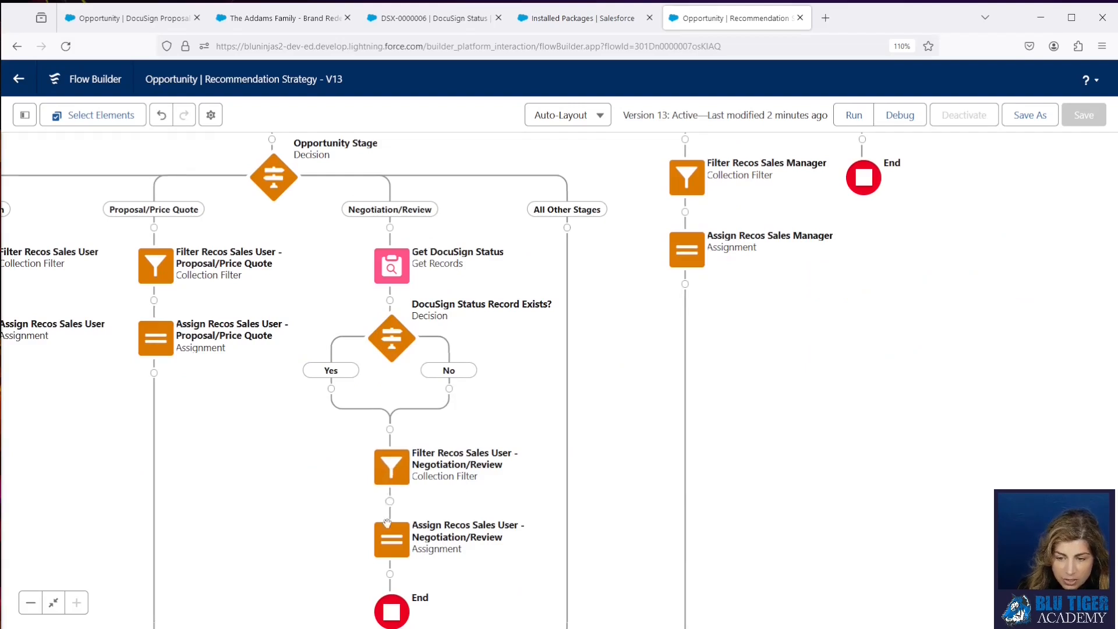
pyautogui.click(388, 472)
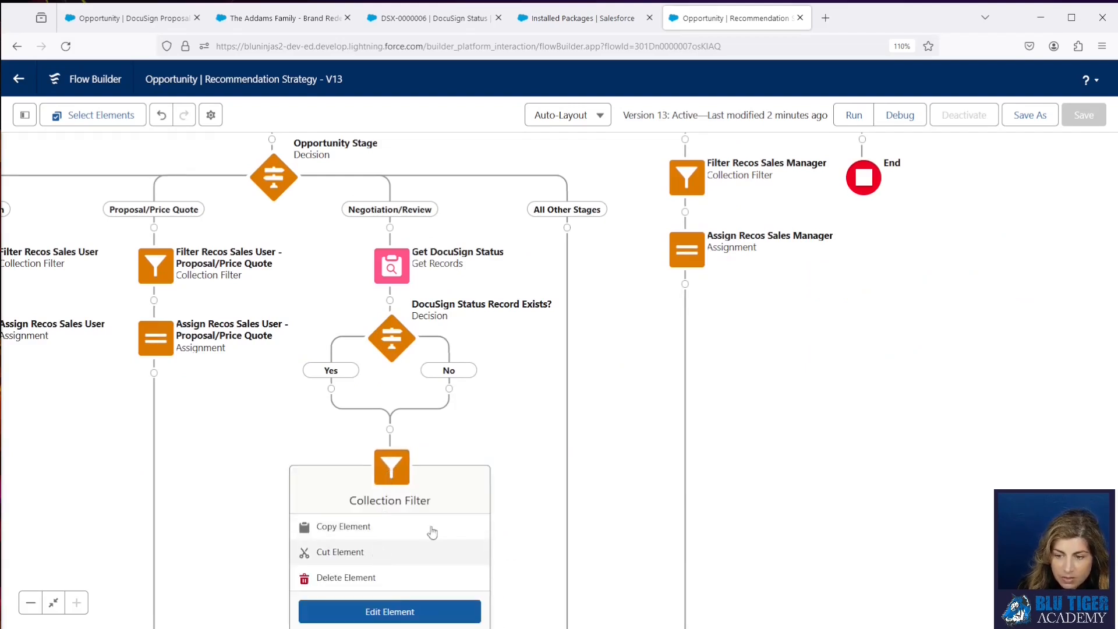
pyautogui.click(349, 551)
pyautogui.click(449, 389)
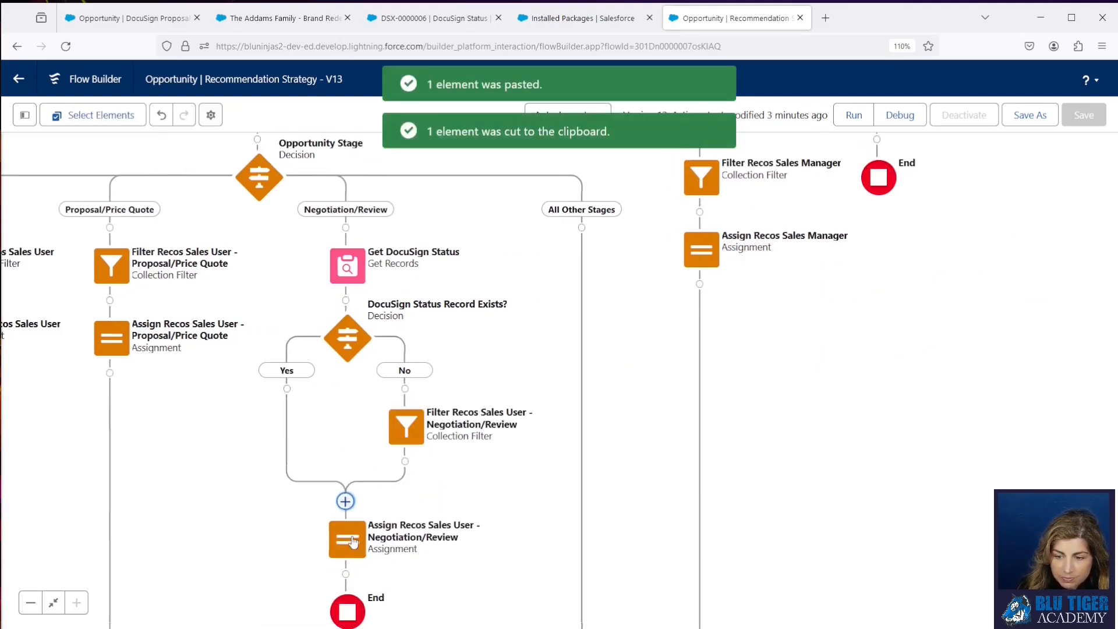
pyautogui.click(347, 541)
pyautogui.click(303, 620)
pyautogui.click(405, 462)
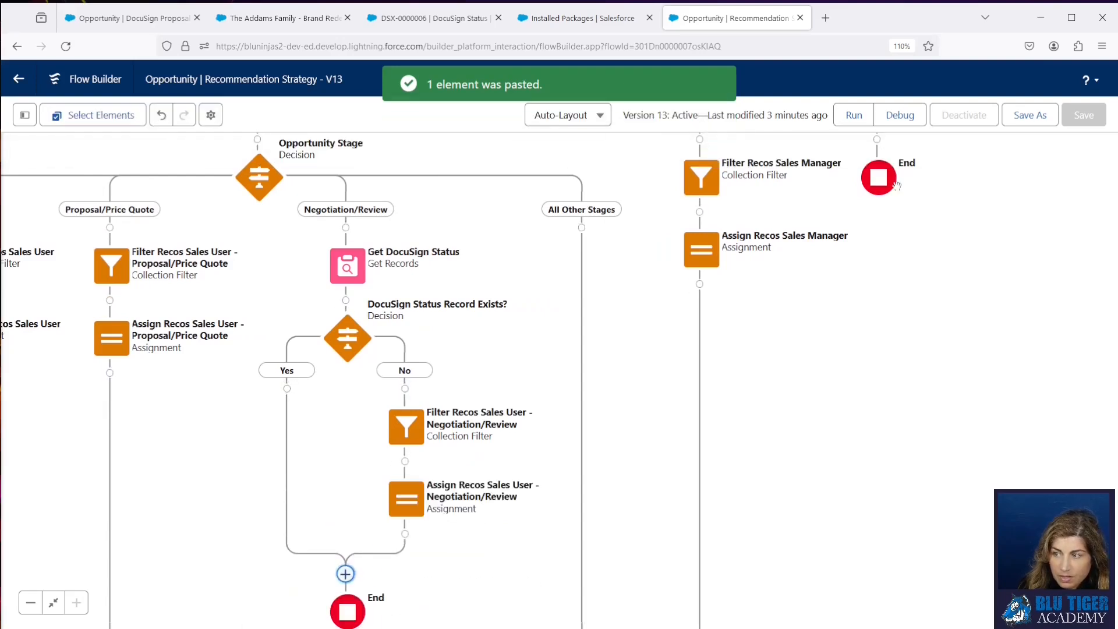
# - Save the Opportunity | Recommendation Strategy flow as a new version and activate it
pyautogui.click(1030, 122)
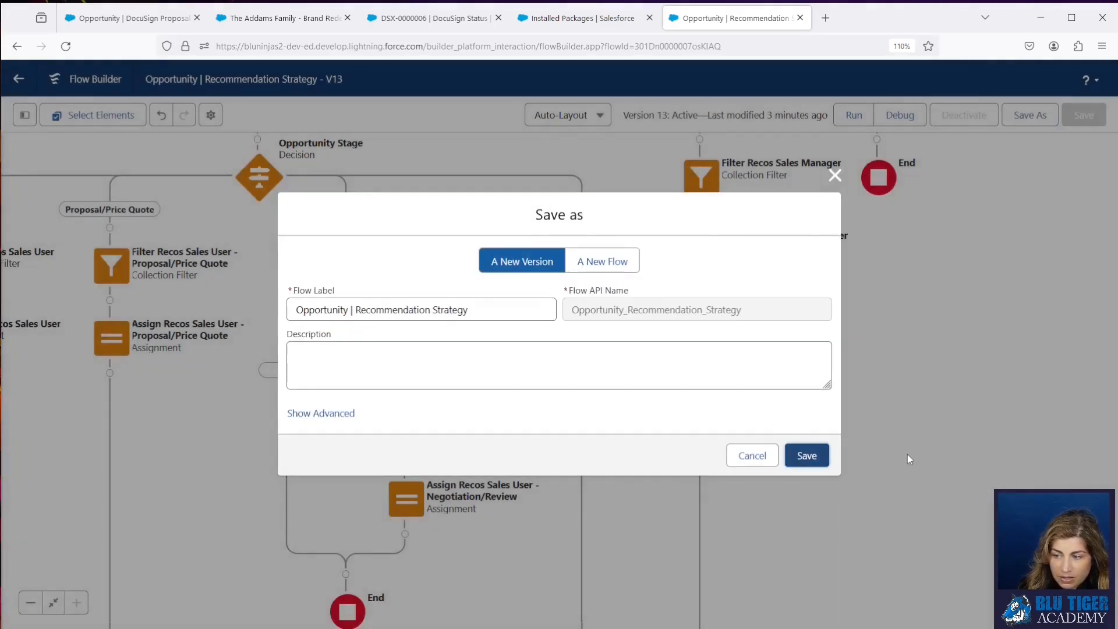
pyautogui.click(807, 456)
pyautogui.click(970, 115)
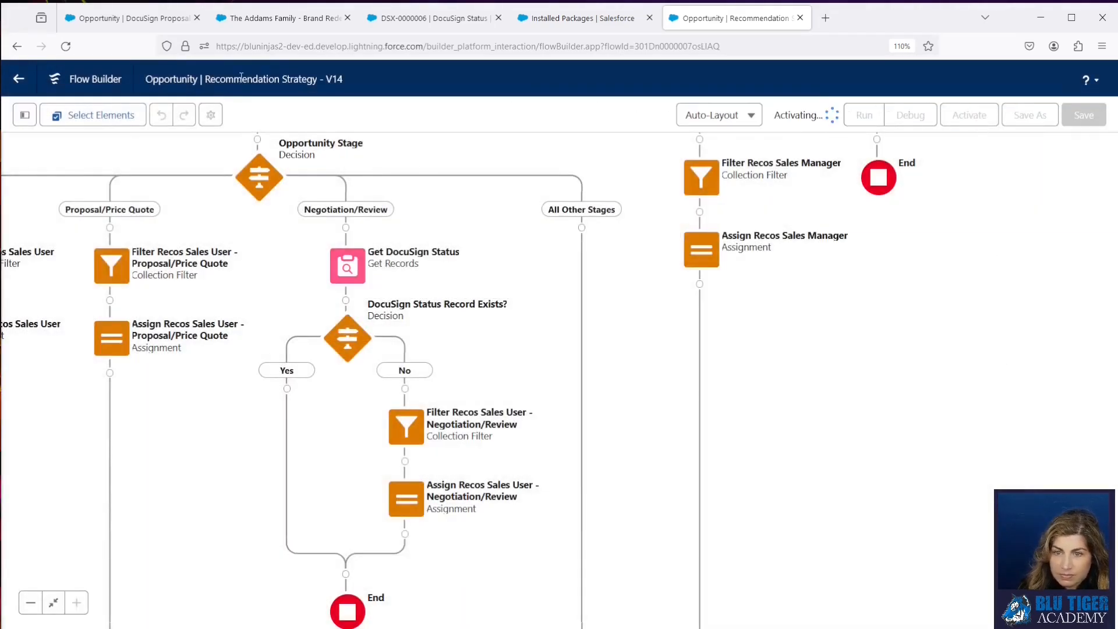
# - Return to The Addams Family - Brand Redesign opportunity record to check its Next Best Action recommendations
pyautogui.click(276, 18)
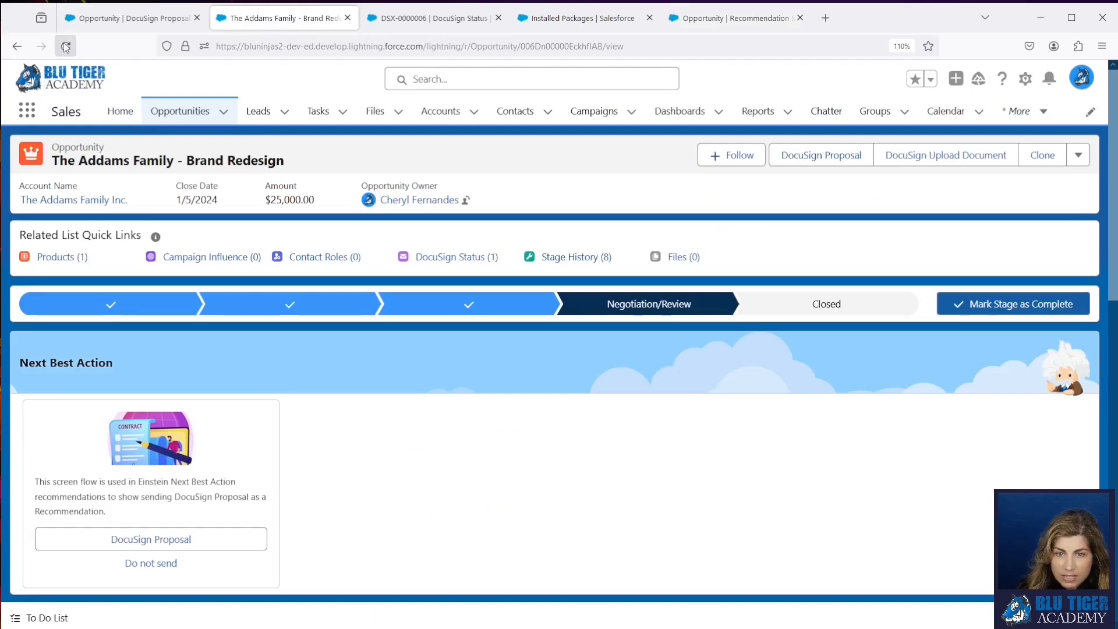